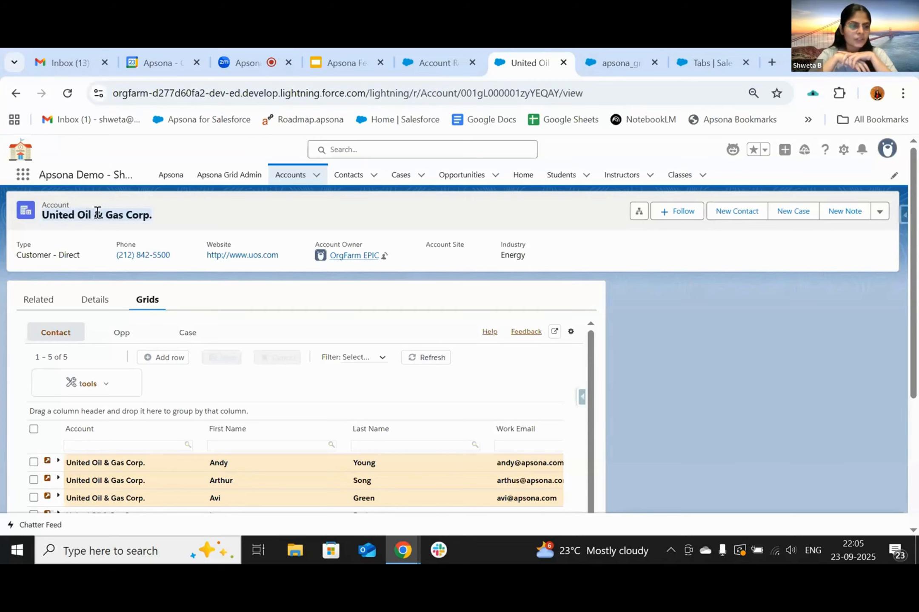
- Show the United Oil & Gas Corp. Related tab and scroll through its Contacts, Opportunities and Cases lists
click(42, 300)
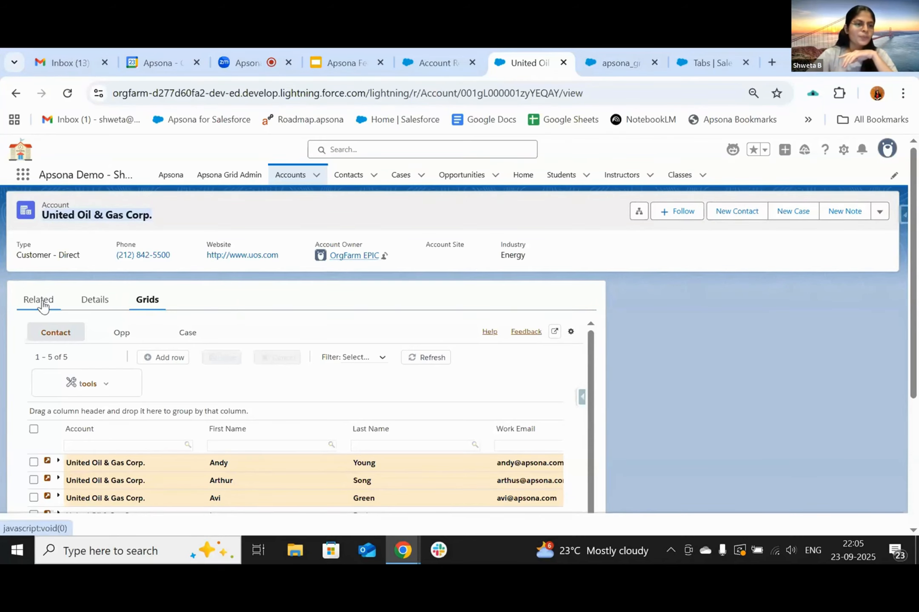
scroll(270, 257, down, 2)
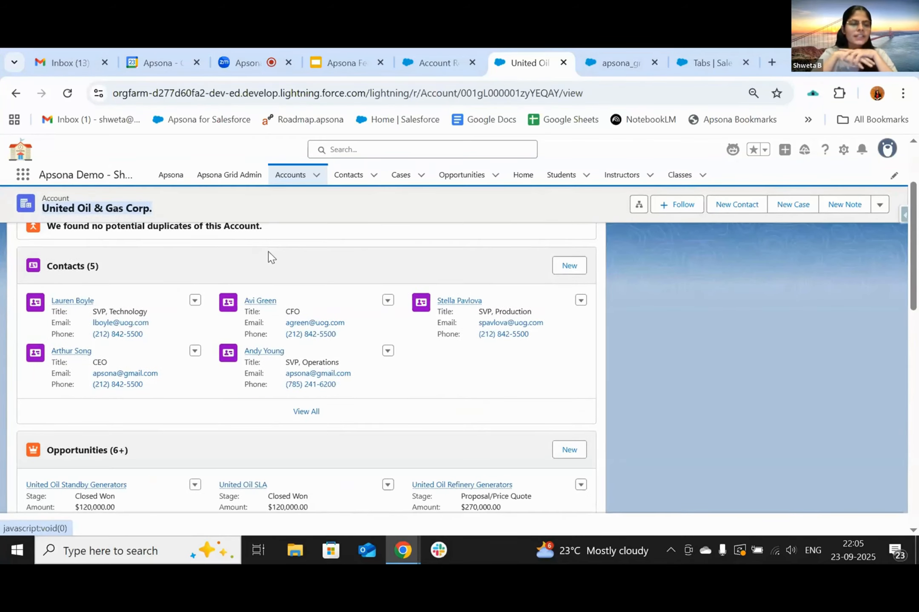
scroll(270, 256, down, 7)
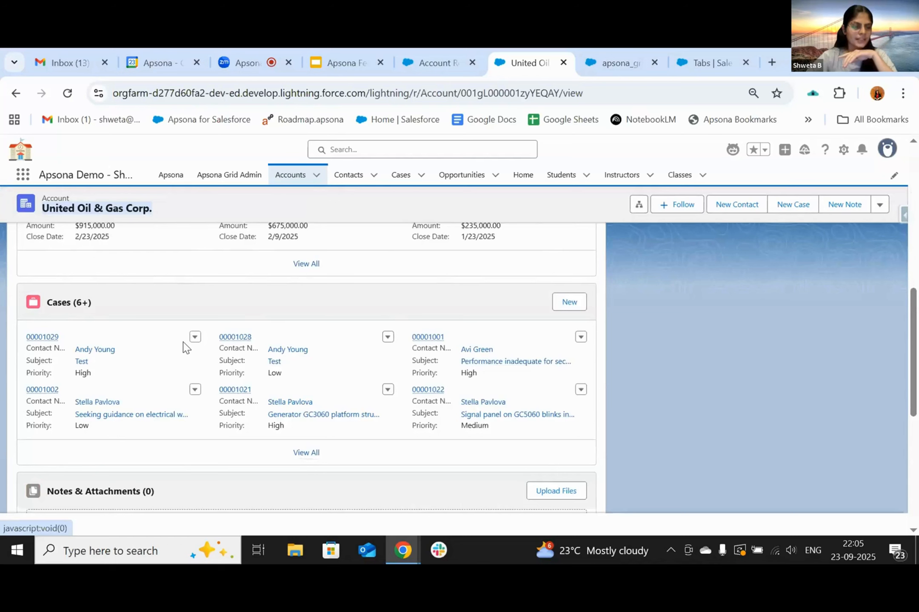
scroll(185, 346, up, 6)
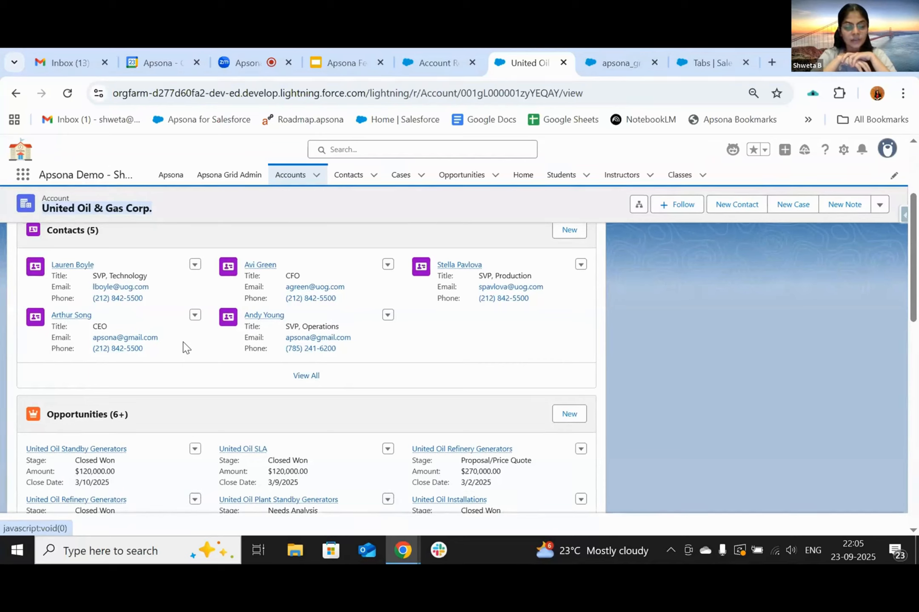
scroll(186, 347, down, 3)
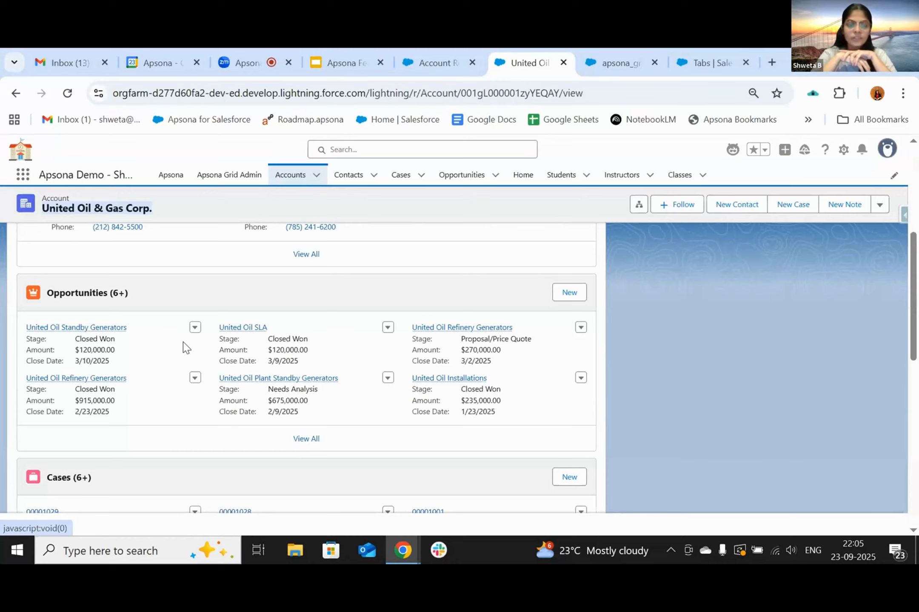
scroll(186, 348, down, 2)
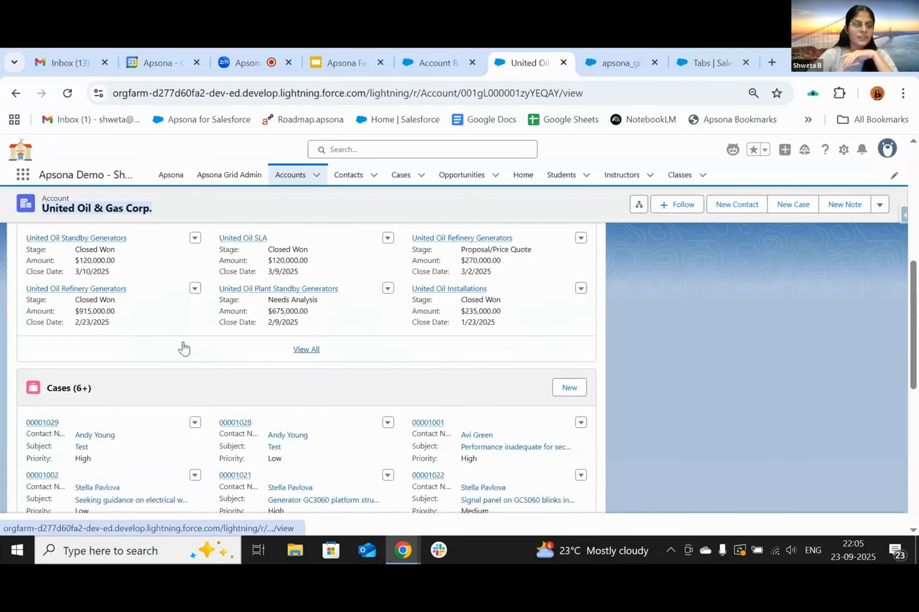
scroll(186, 347, up, 7)
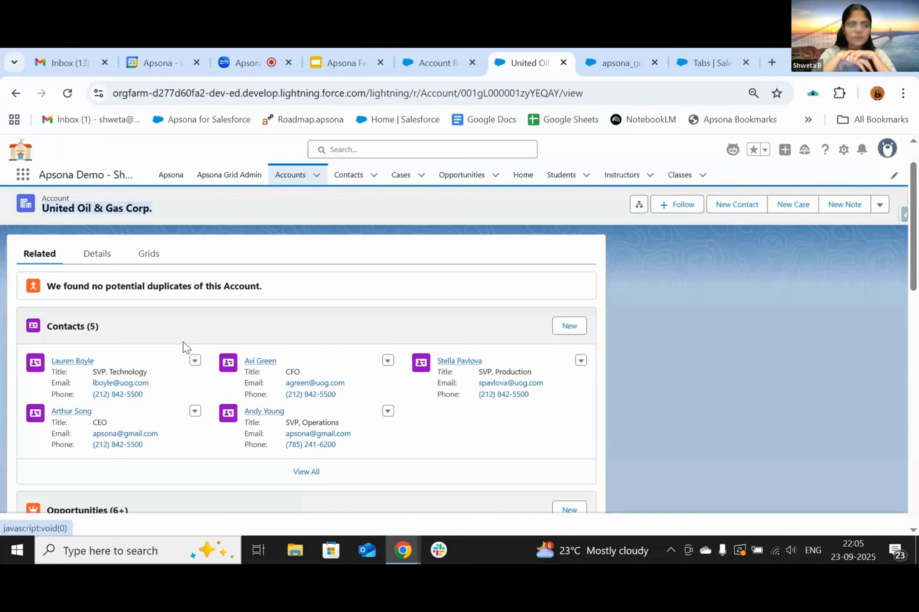
- Return to the account's Apsona Grids tab and scroll through the embedded grids
click(149, 301)
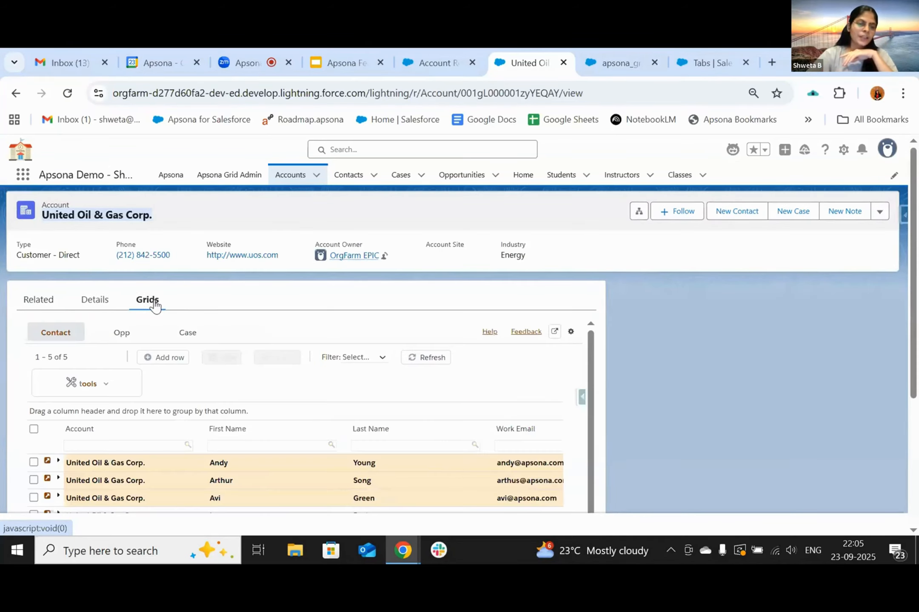
scroll(314, 309, down, 2)
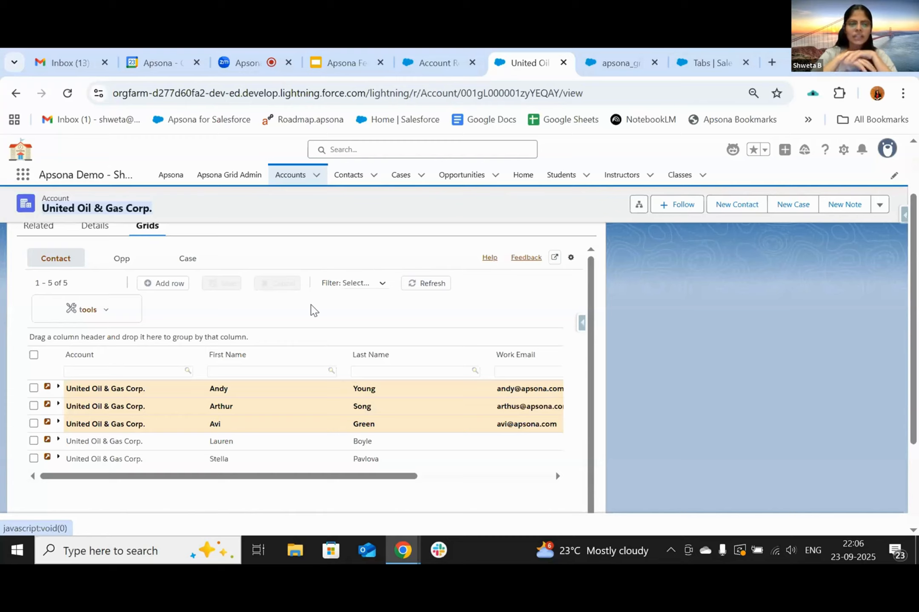
scroll(311, 307, up, 2)
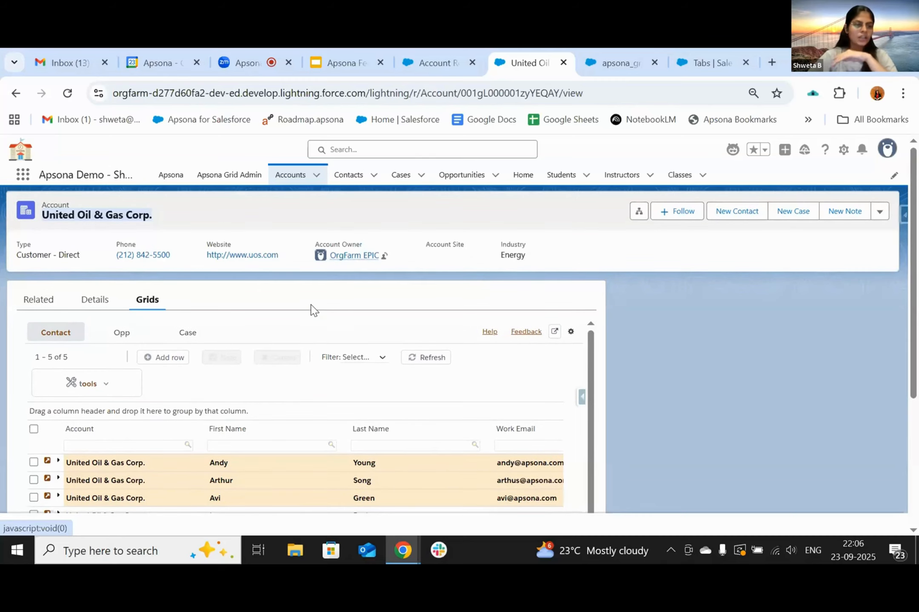
scroll(258, 314, down, 3)
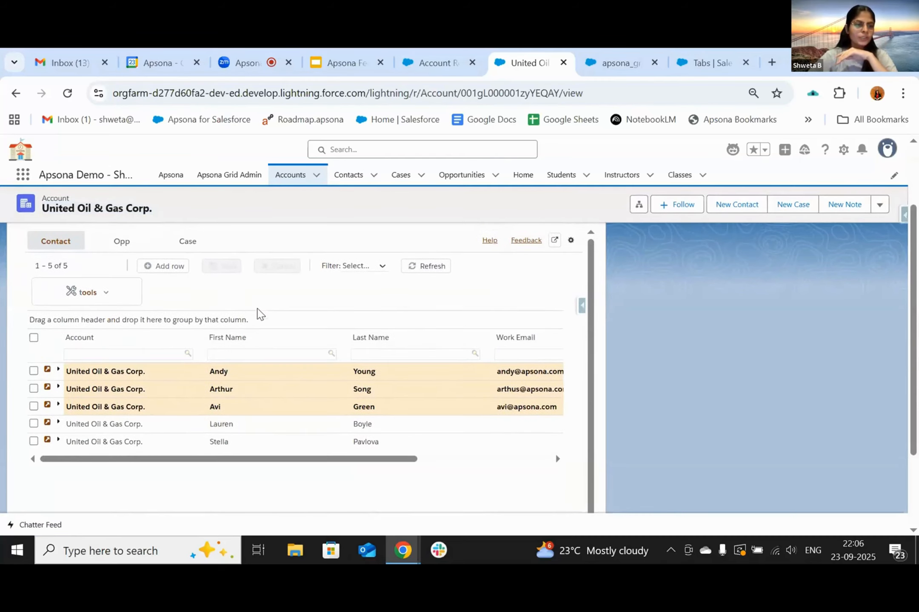
scroll(261, 314, up, 1)
- Preview the Opp and Case grids, then go back to the Contact grid with 5 contacts
click(122, 285)
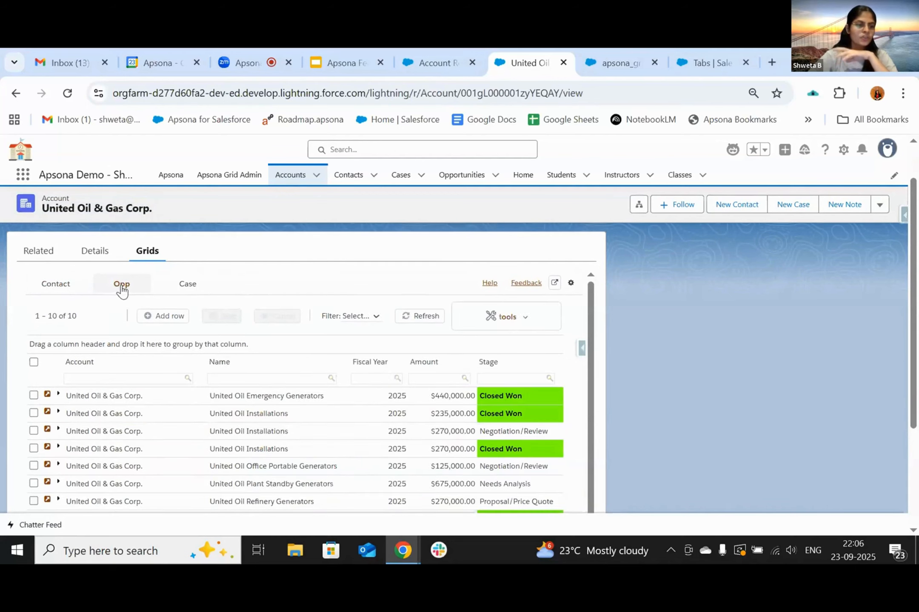
click(190, 288)
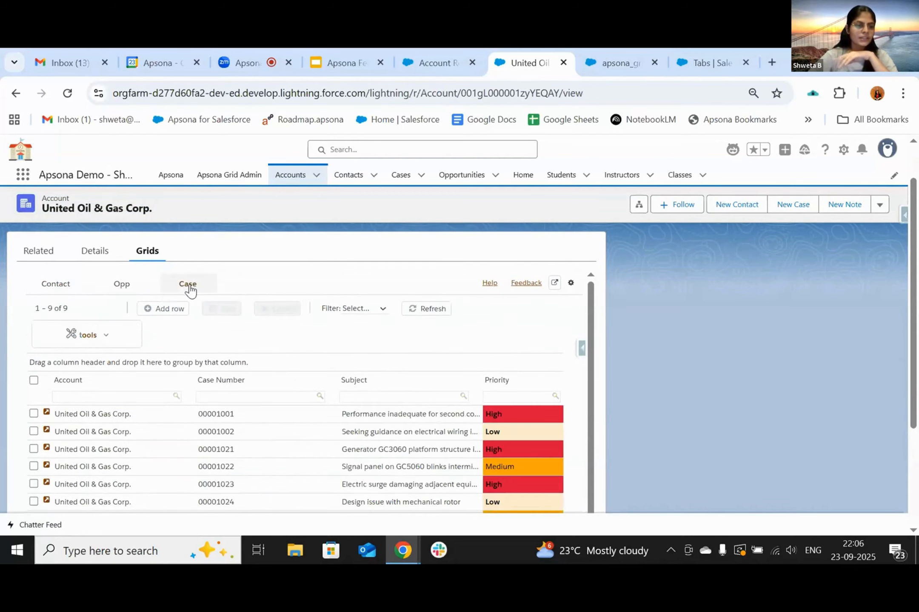
click(65, 289)
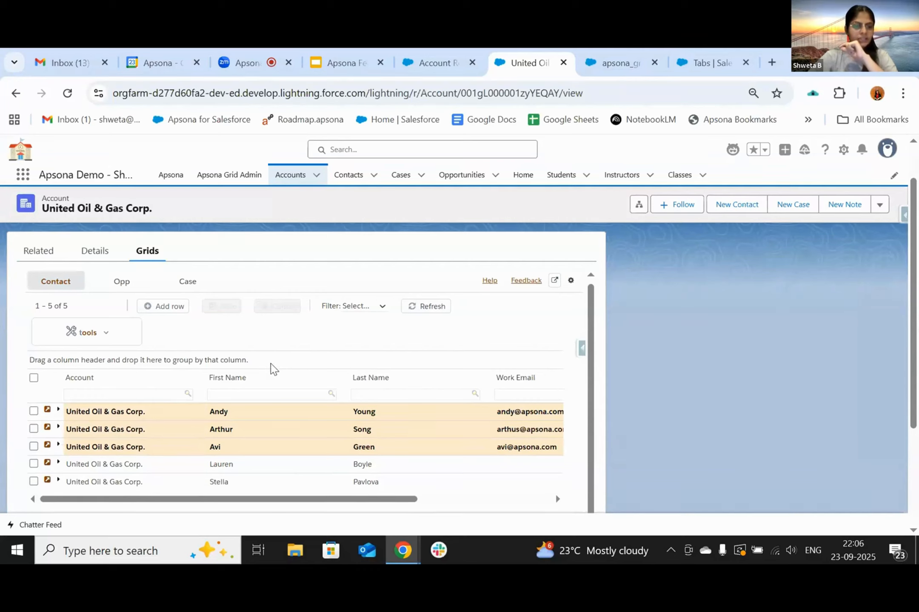
- Scroll across the Contact grid and try inline editing the fourth contact's first name
scroll(271, 367, down, 1)
scroll(393, 375, right, 5)
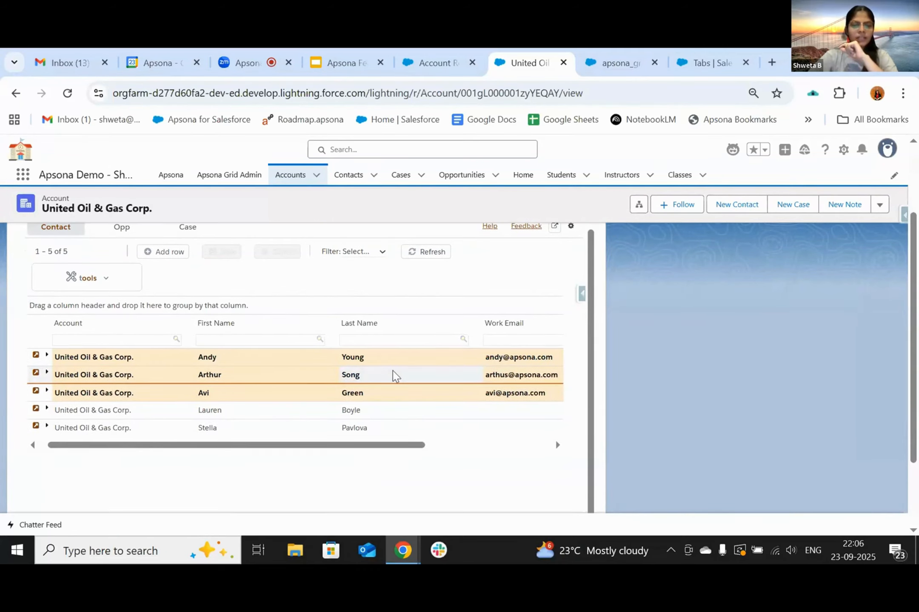
scroll(393, 375, left, 5)
scroll(394, 375, right, 3)
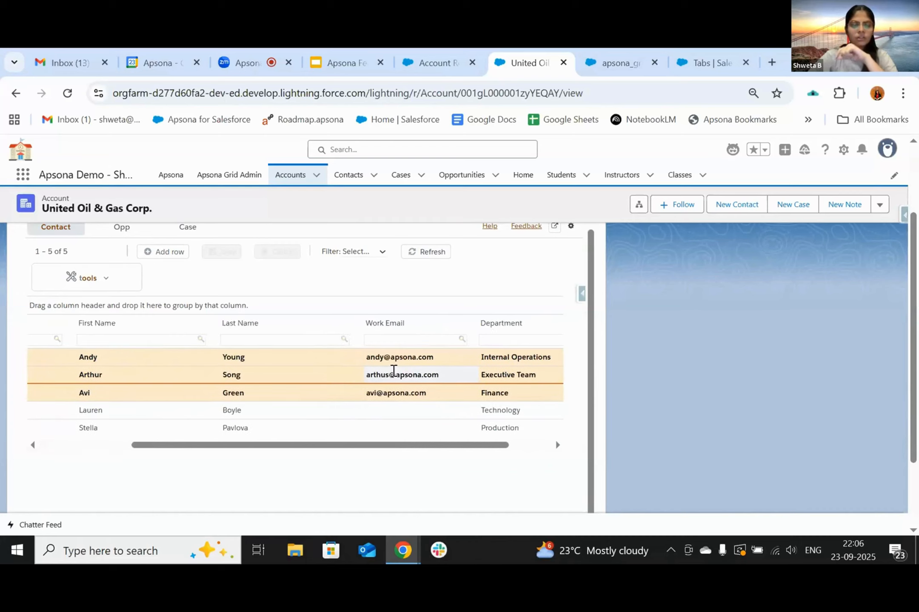
scroll(437, 365, down, 1)
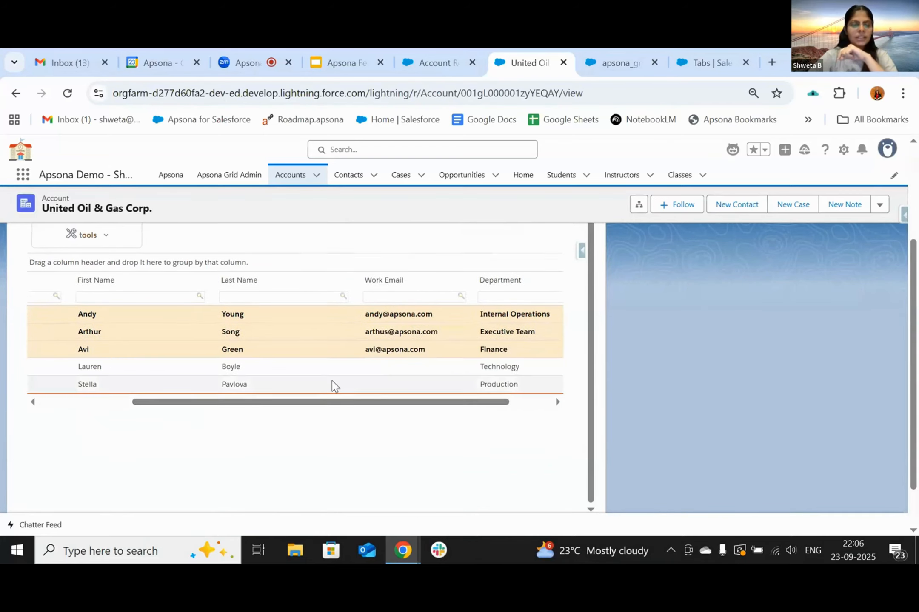
scroll(332, 386, left, 3)
click(293, 369)
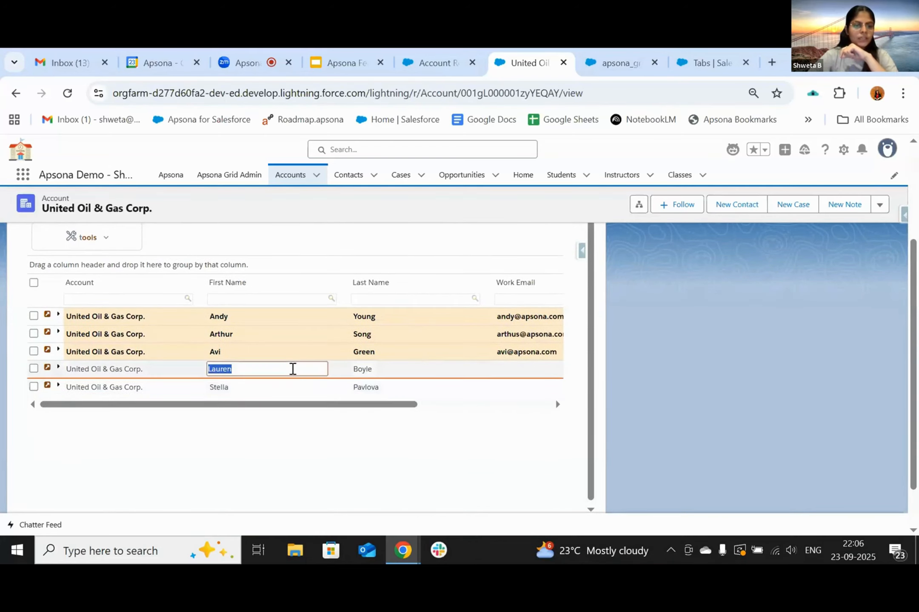
scroll(294, 374, up, 3)
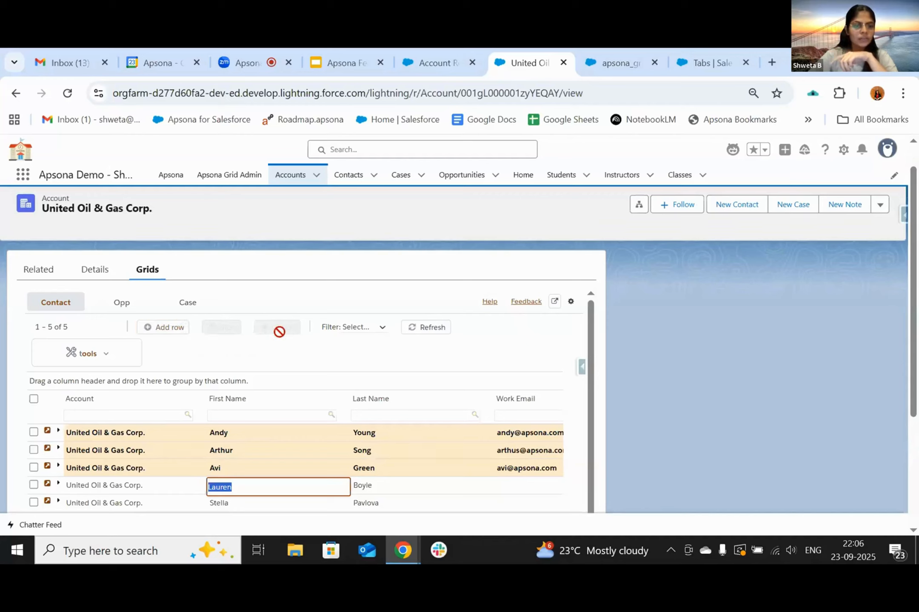
- Look at the saved Filter list and the extra grid actions like export, then dismiss both
click(359, 330)
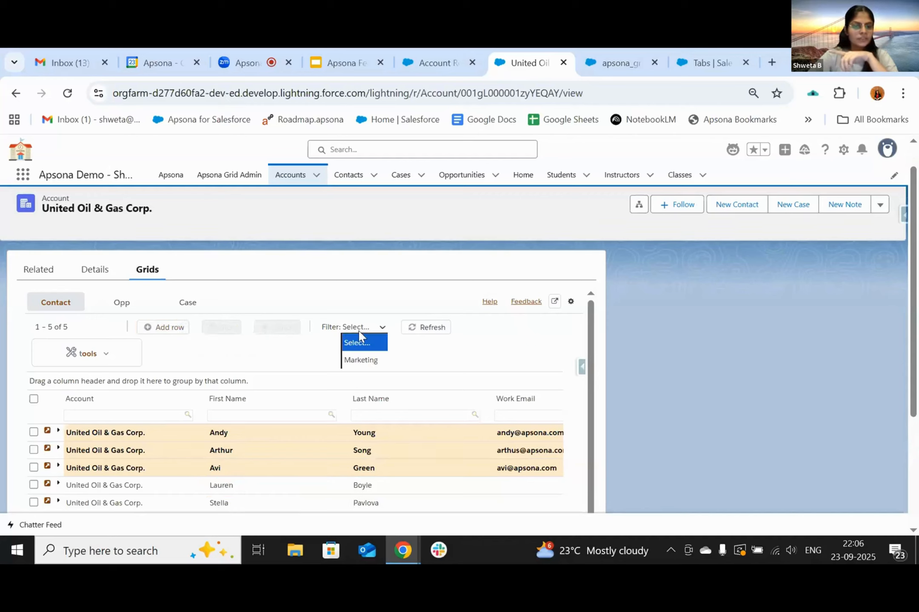
click(107, 357)
click(85, 355)
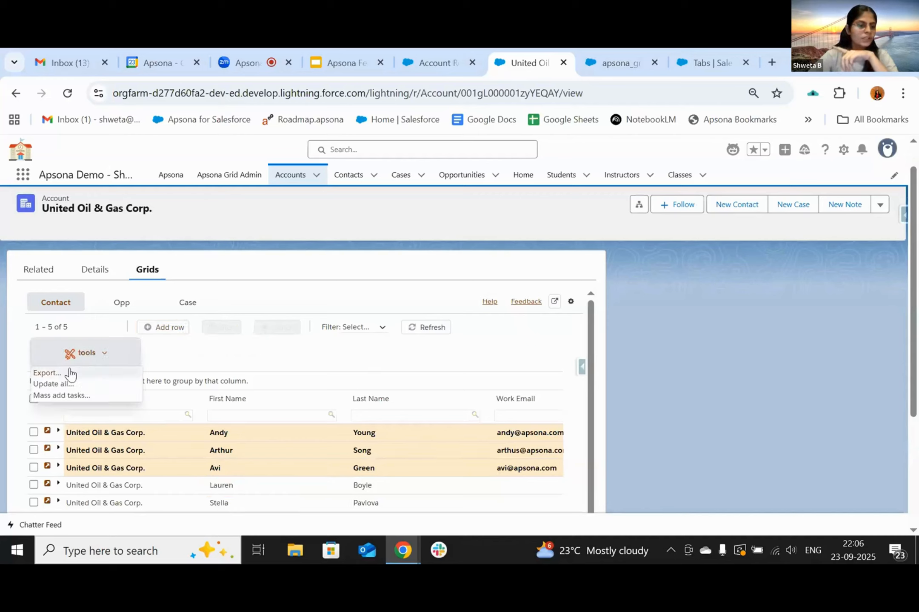
click(258, 356)
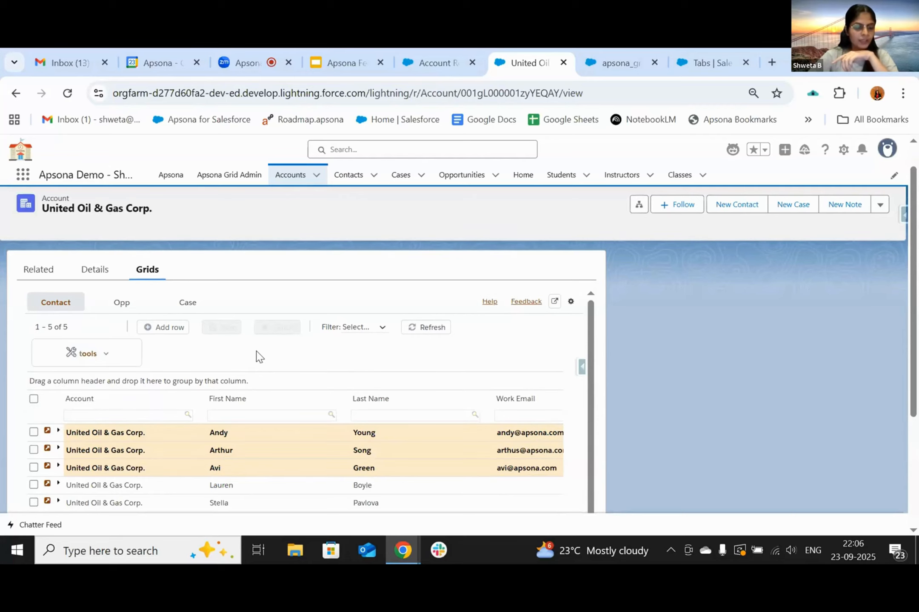
- Expand the first contact row to reveal its nested Task (1) sub-grid
scroll(256, 356, down, 2)
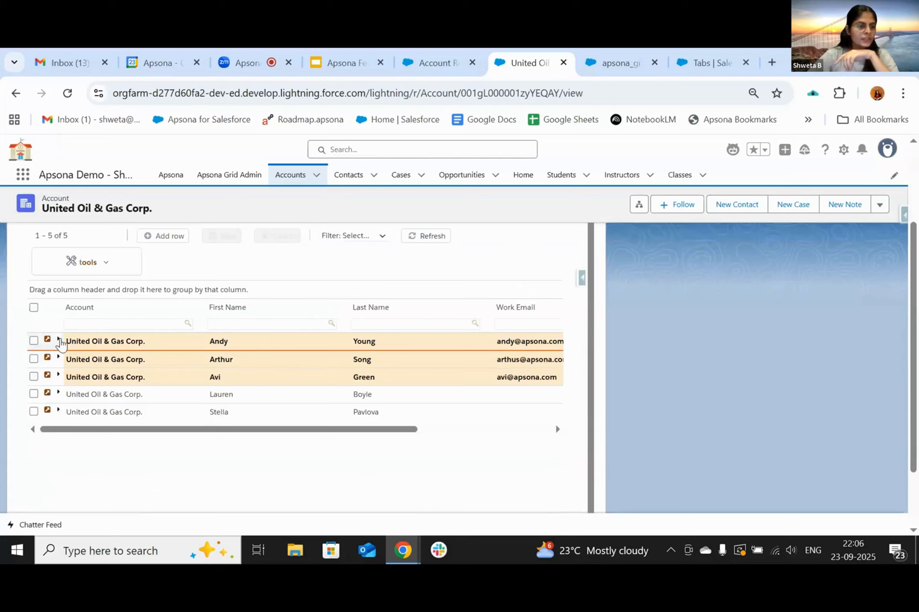
click(59, 339)
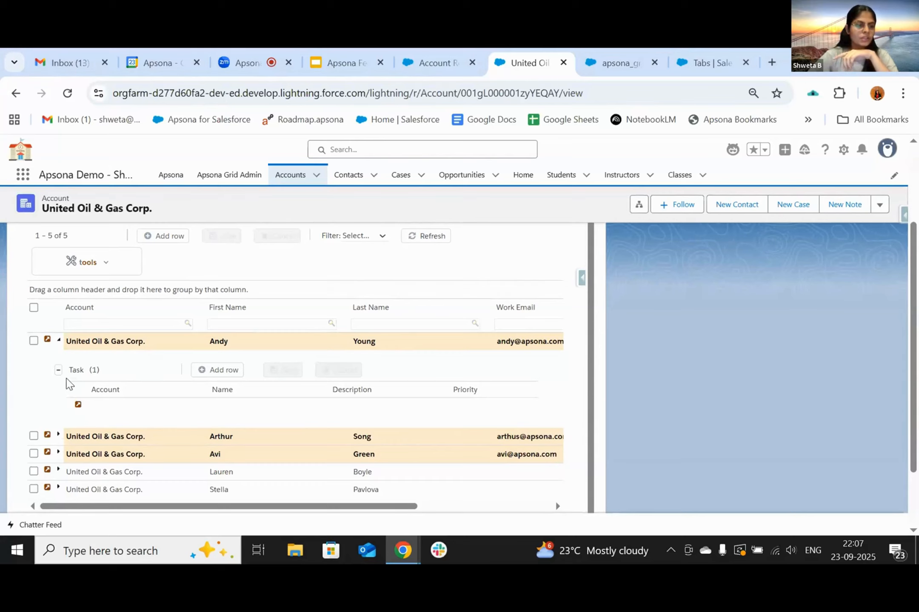
scroll(113, 409, up, 2)
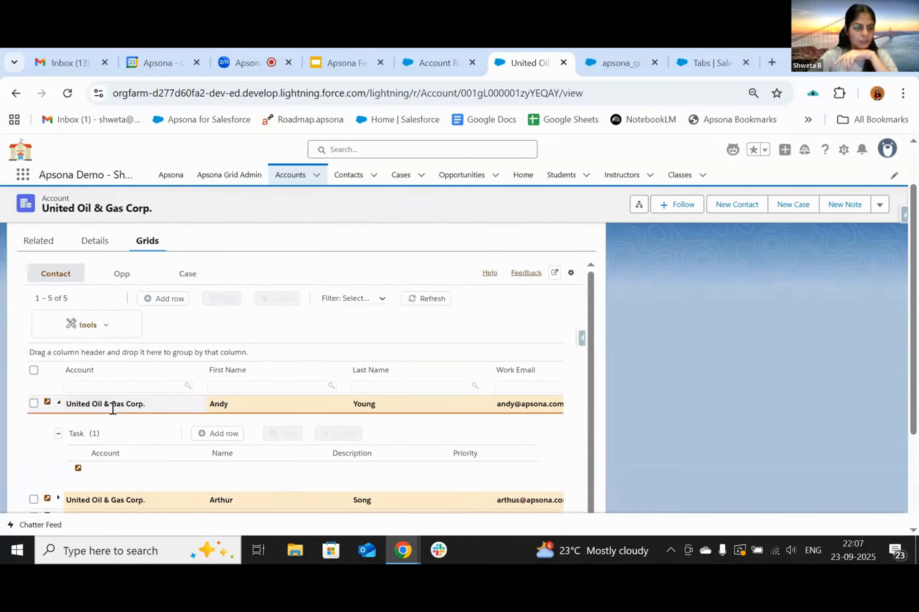
scroll(112, 409, up, 2)
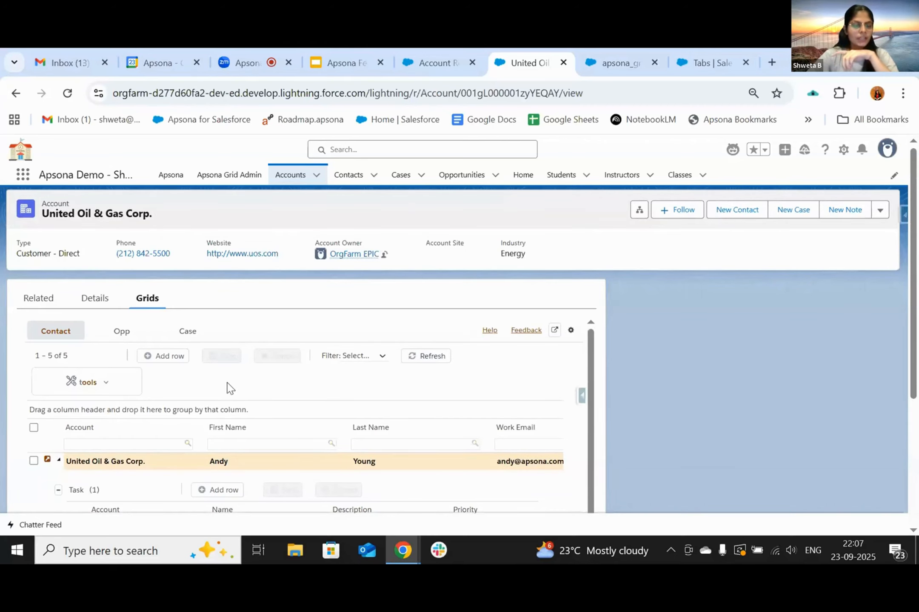
- Go to the Apsona Grid Admin page, opening and then closing the App Launcher along the way
click(607, 64)
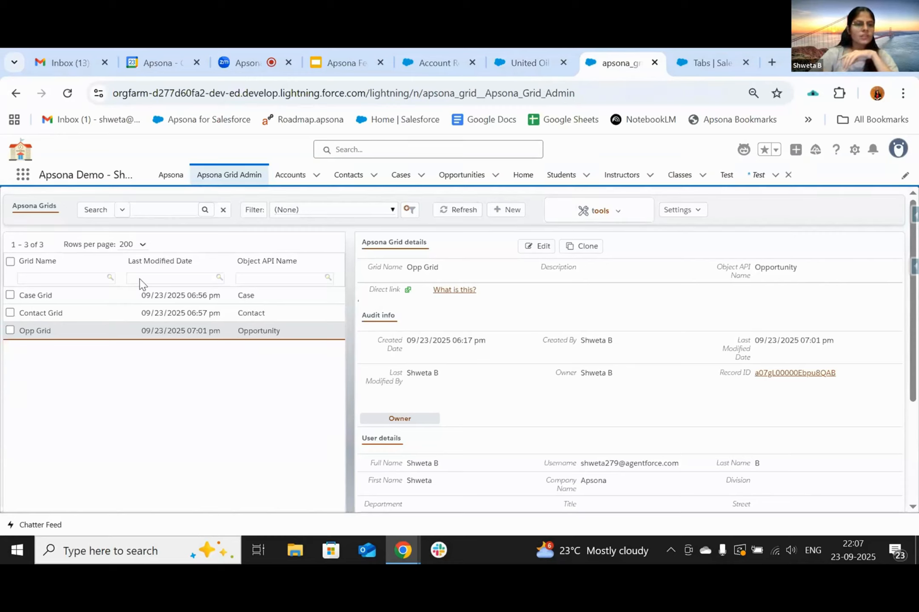
click(22, 175)
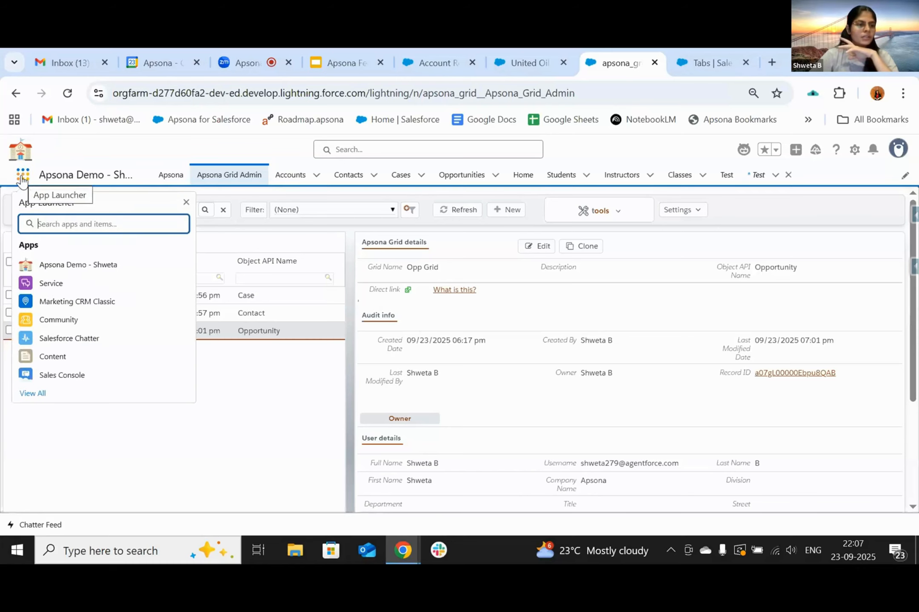
click(295, 417)
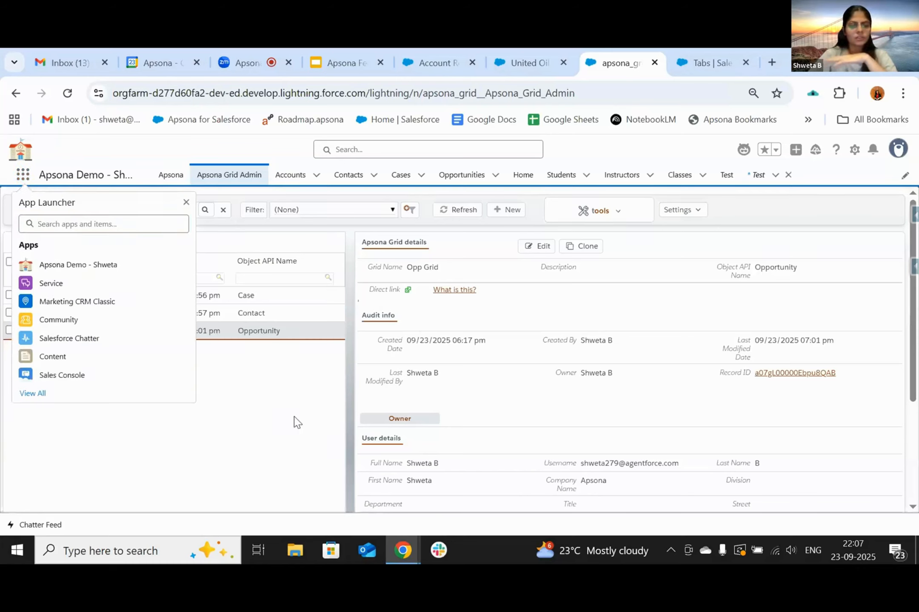
click(185, 202)
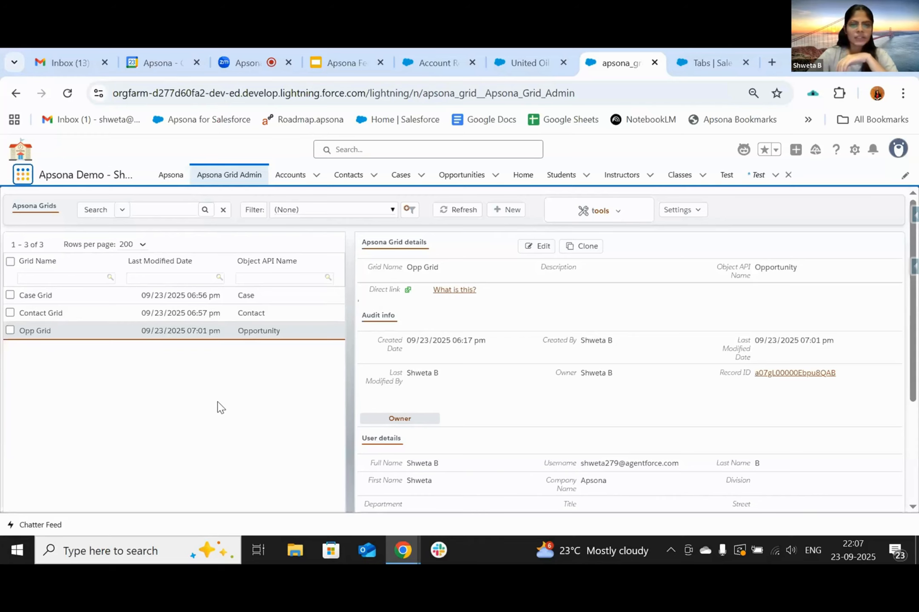
- Create a new grid named 'Live demo sep Month' based on the Contact object
click(506, 210)
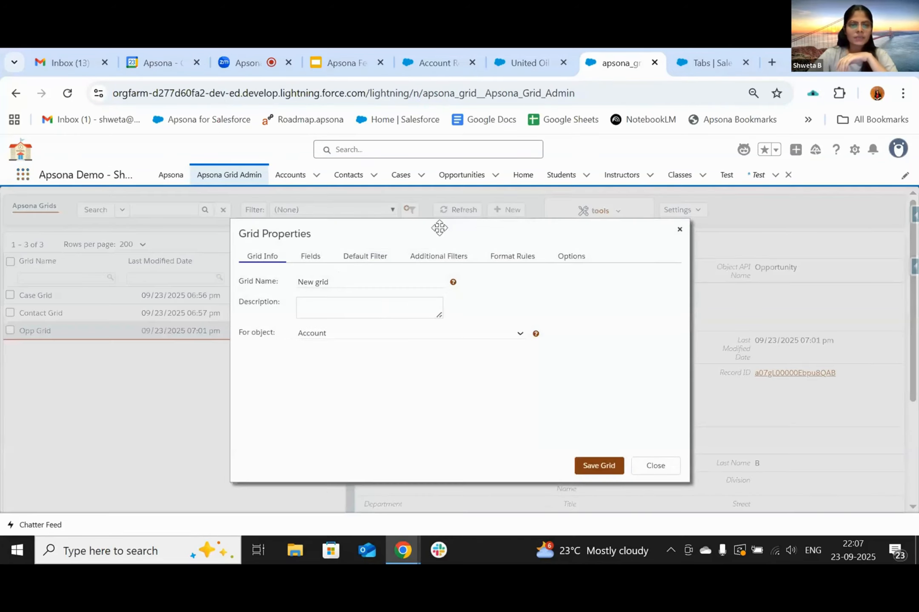
click(329, 282)
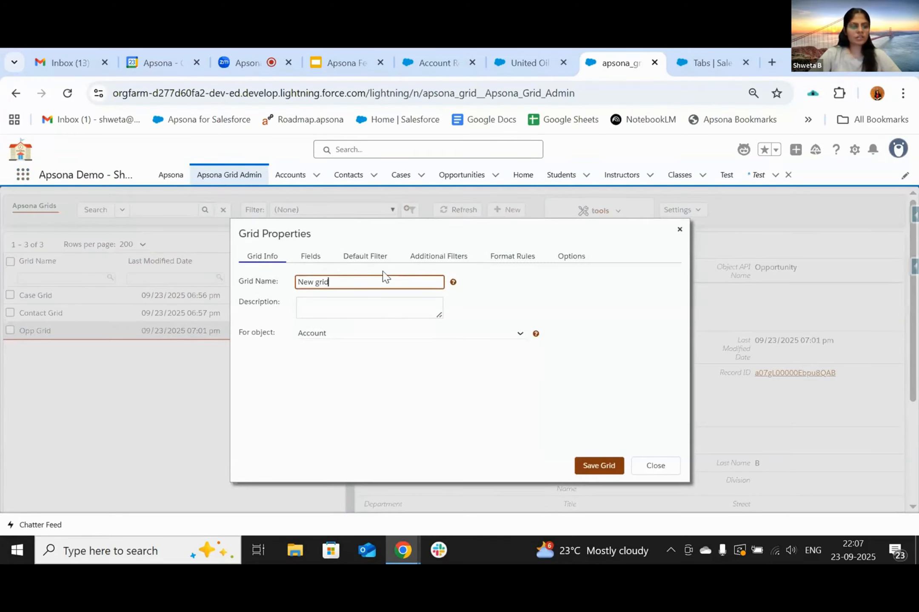
key(ctrl+a)
key(BackSpace)
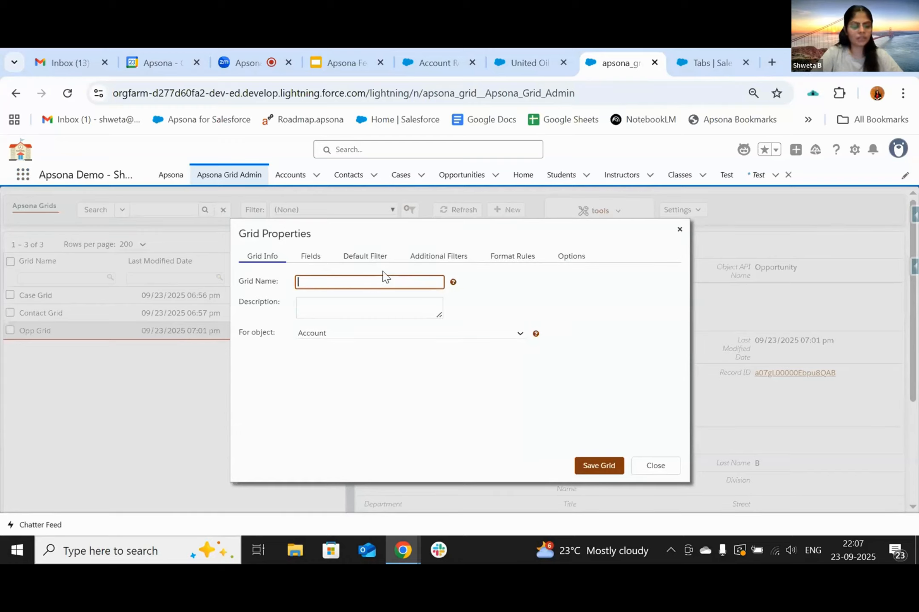
text(Live )
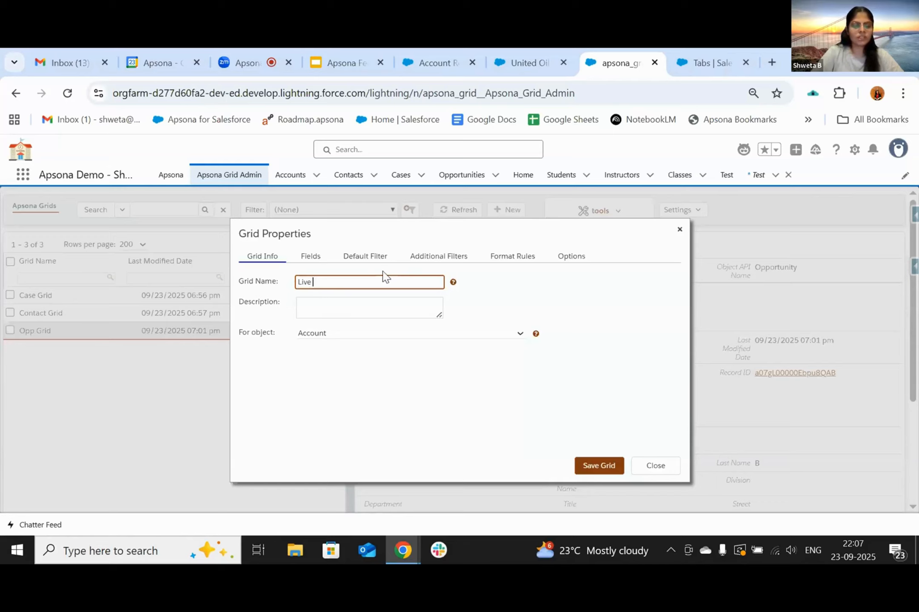
text(demo sep)
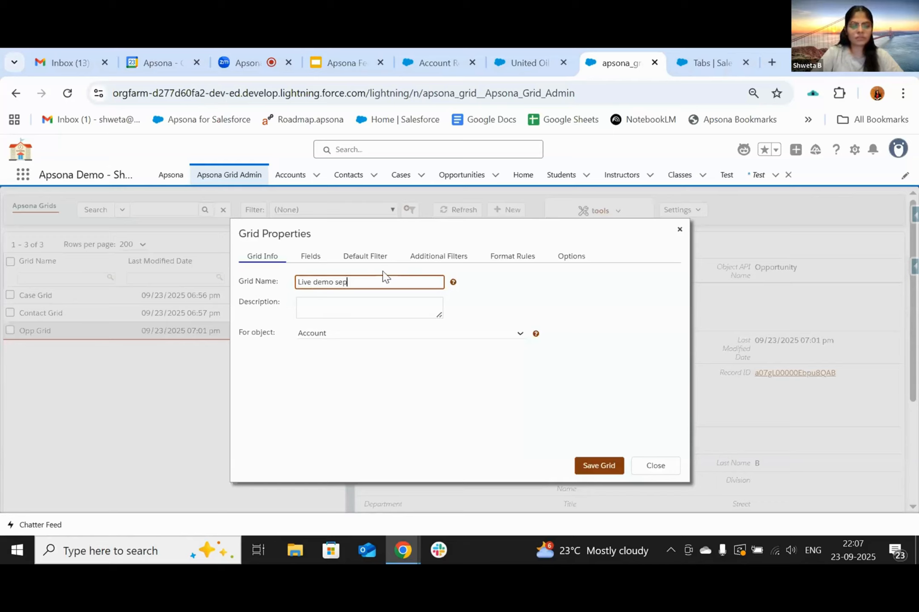
text( Mont)
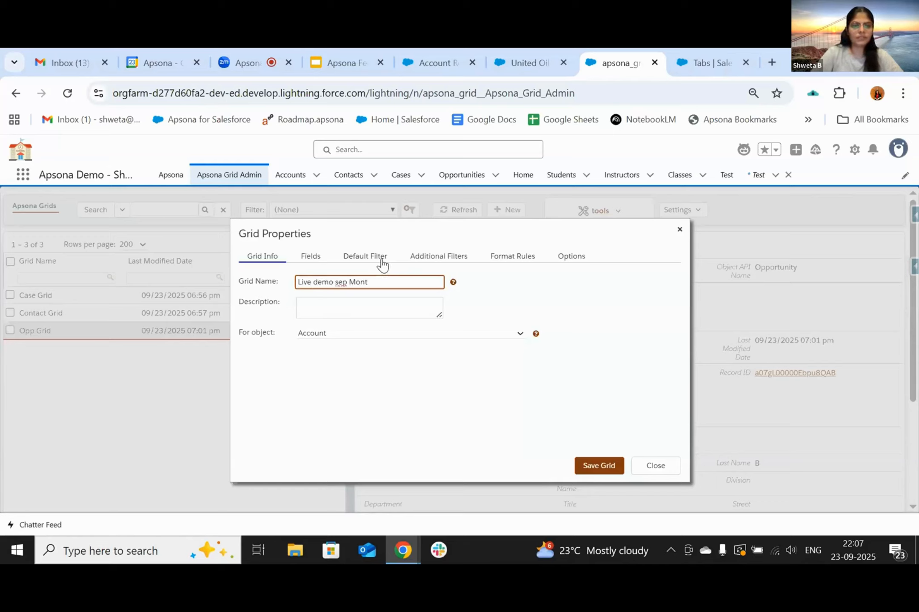
text(h)
click(324, 336)
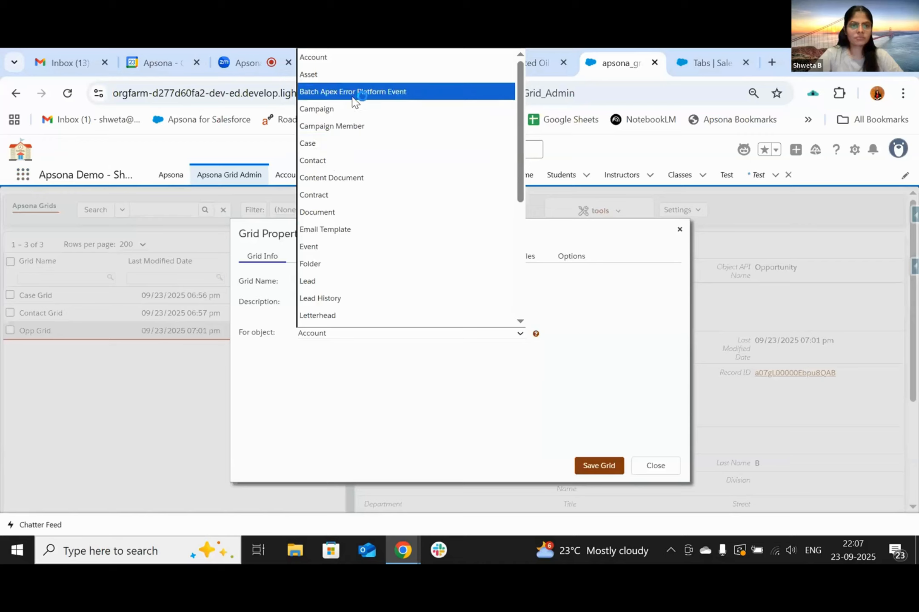
click(330, 164)
click(313, 261)
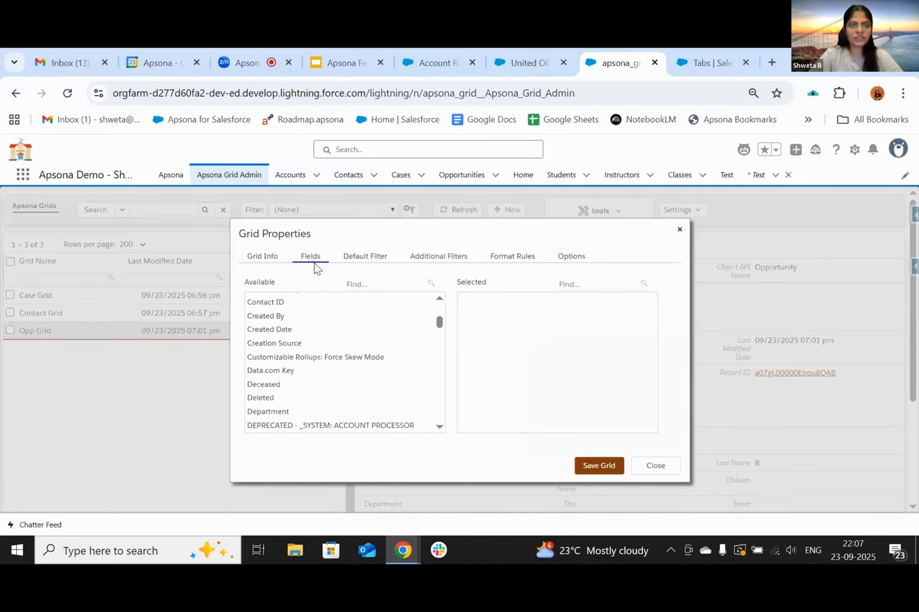
- Add the Account, First Name and Last Name fields to the grid
scroll(349, 322, up, 5)
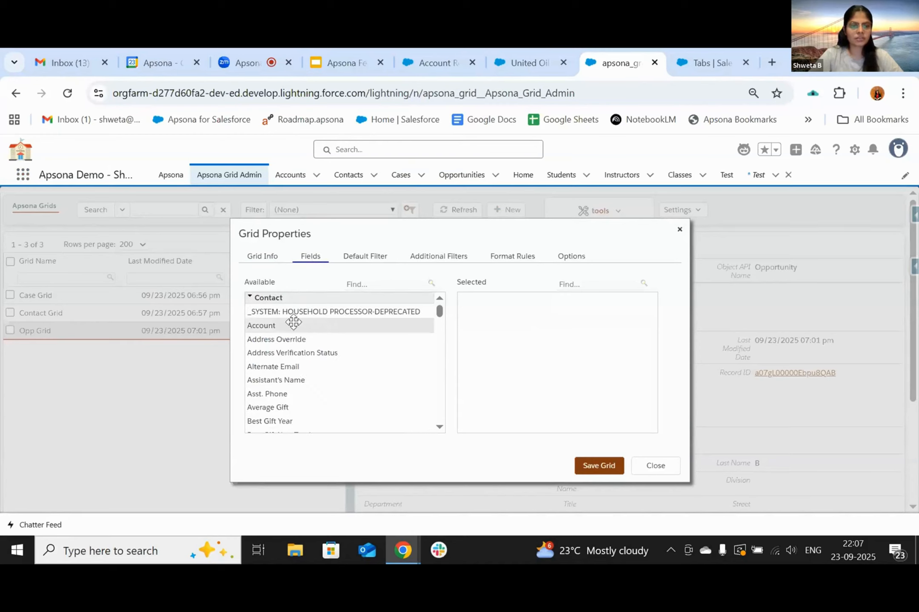
double_click(293, 325)
click(367, 284)
text(name)
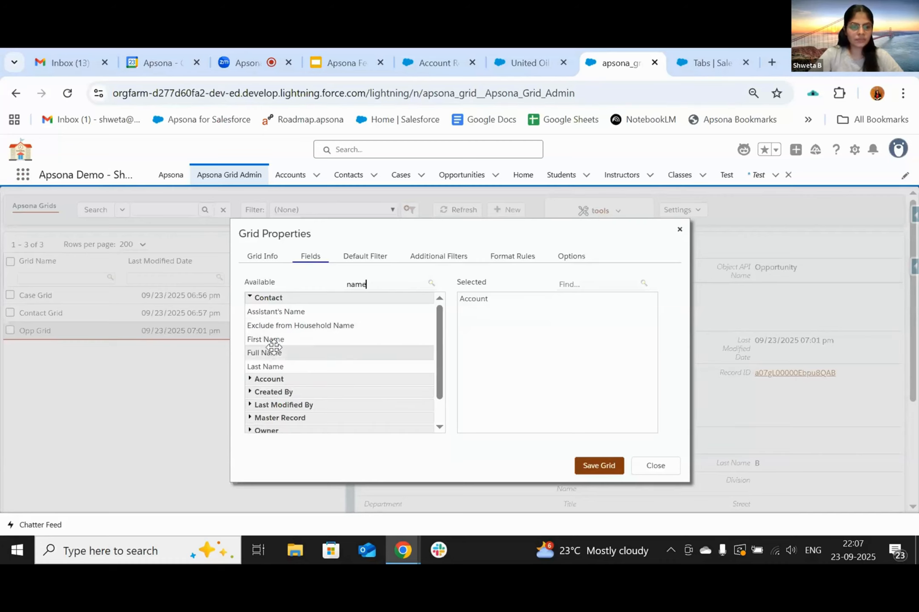
double_click(279, 339)
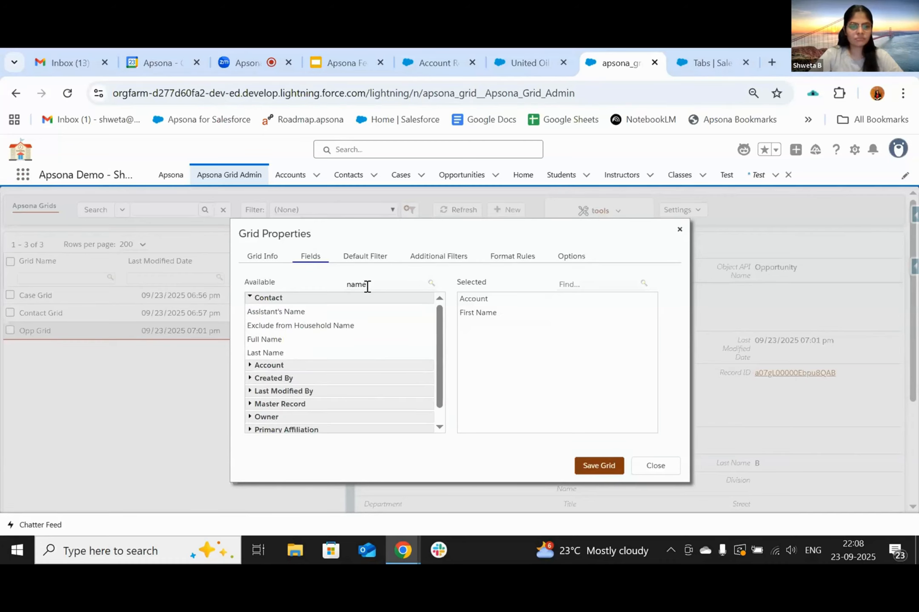
double_click(281, 352)
- Add the Work Email and Department fields, clear the field search, and save the grid
double_click(376, 284)
key(BackSpace)
text(emai)
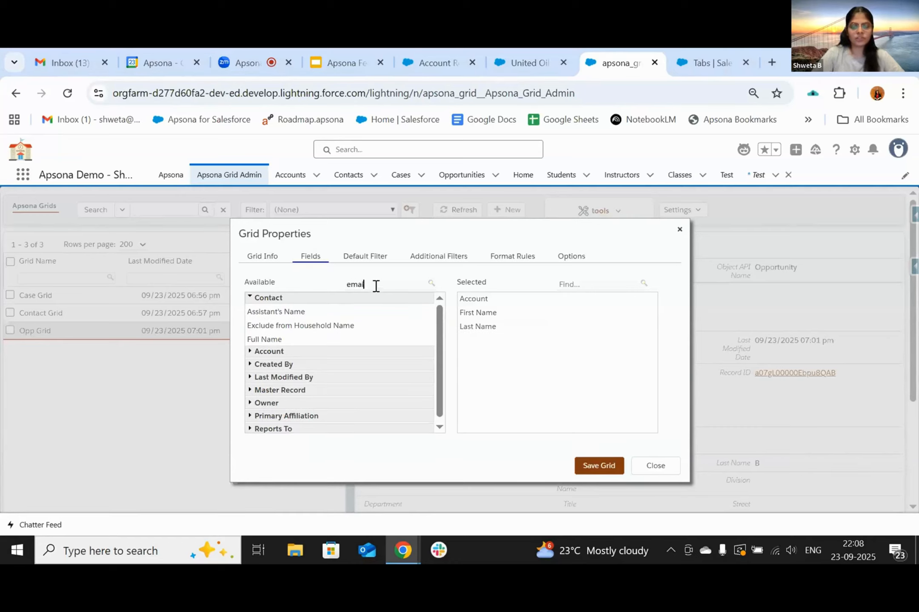
text(l)
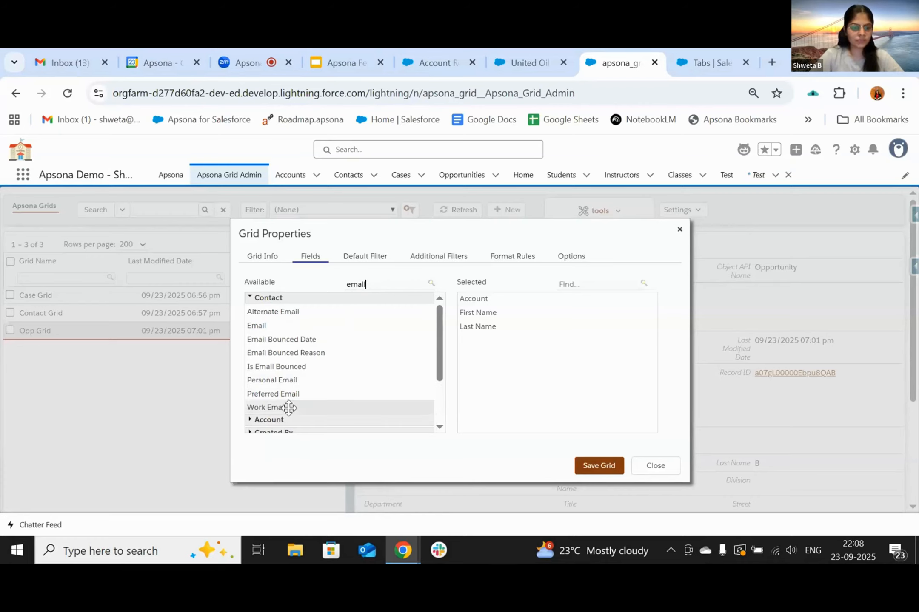
double_click(289, 407)
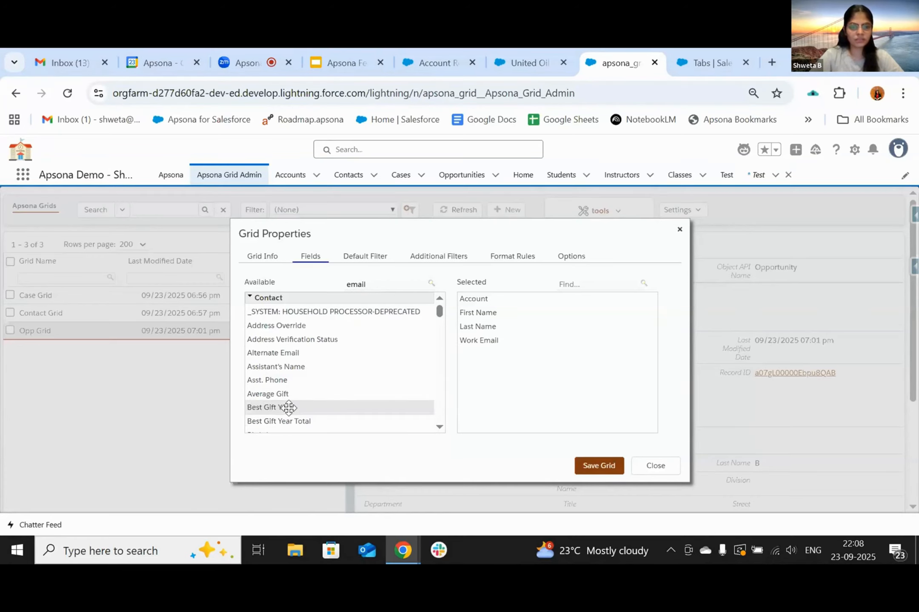
double_click(372, 281)
key(BackSpace)
text(dep)
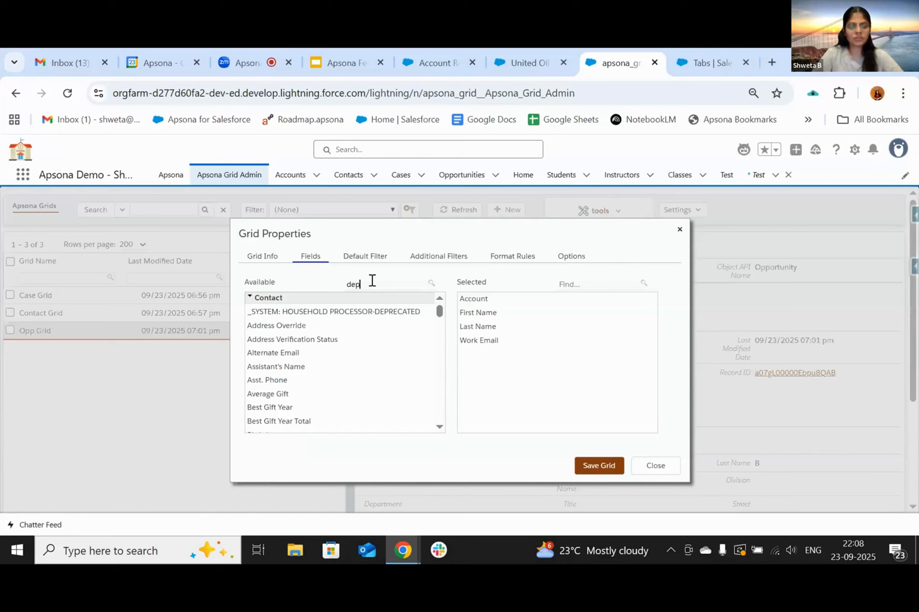
text(art)
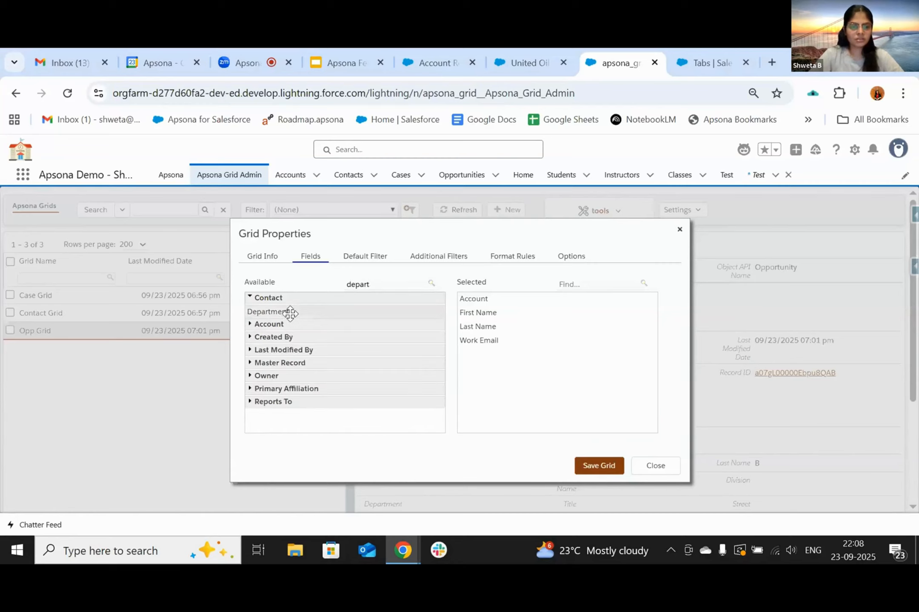
double_click(290, 313)
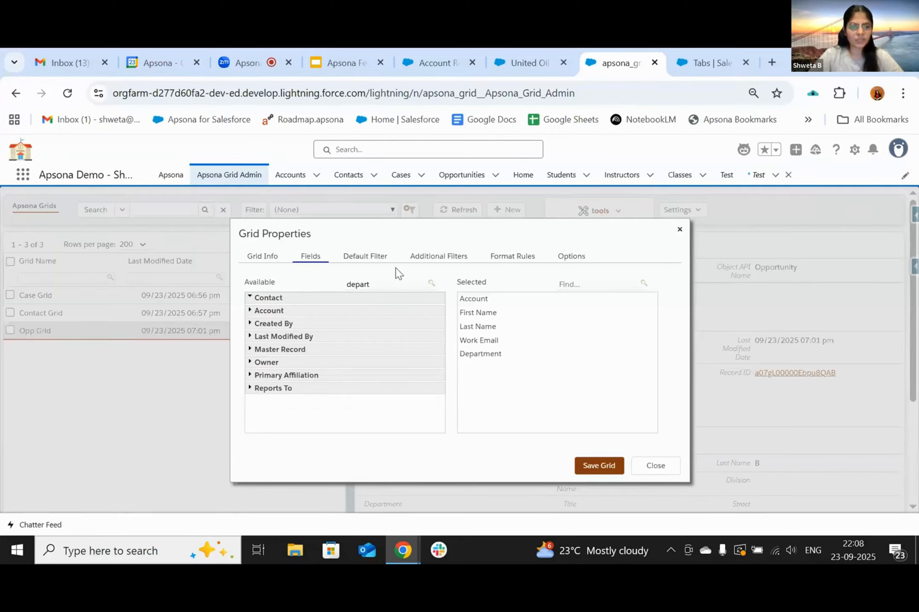
double_click(382, 287)
key(BackSpace)
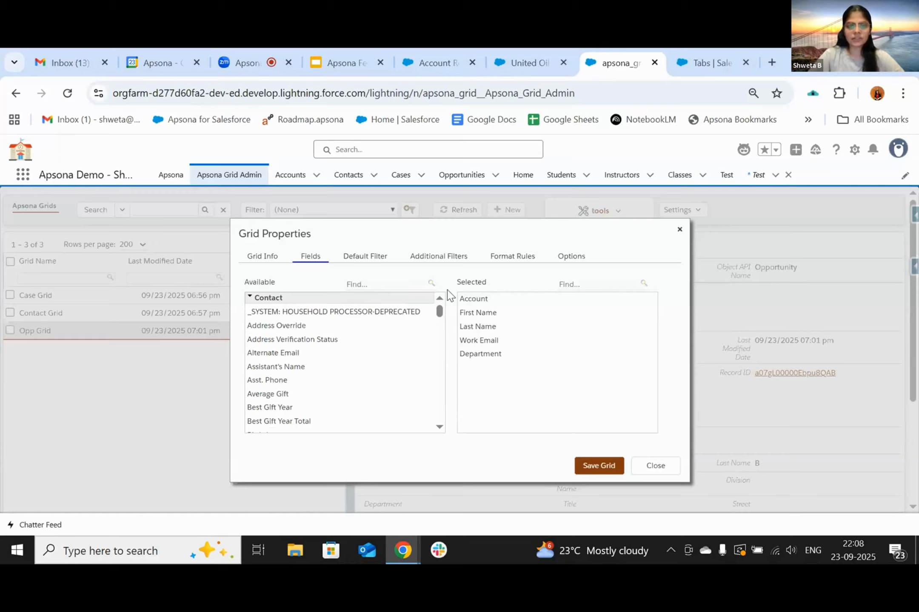
click(591, 466)
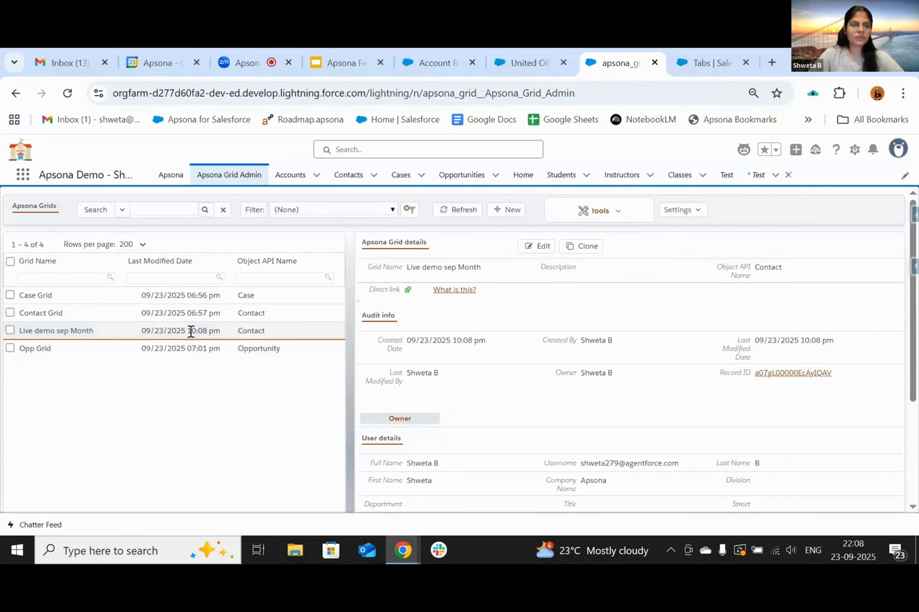
- Open the Live demo sep Month grid via its direct link, showing 47 contacts, then return to admin
click(408, 291)
click(617, 58)
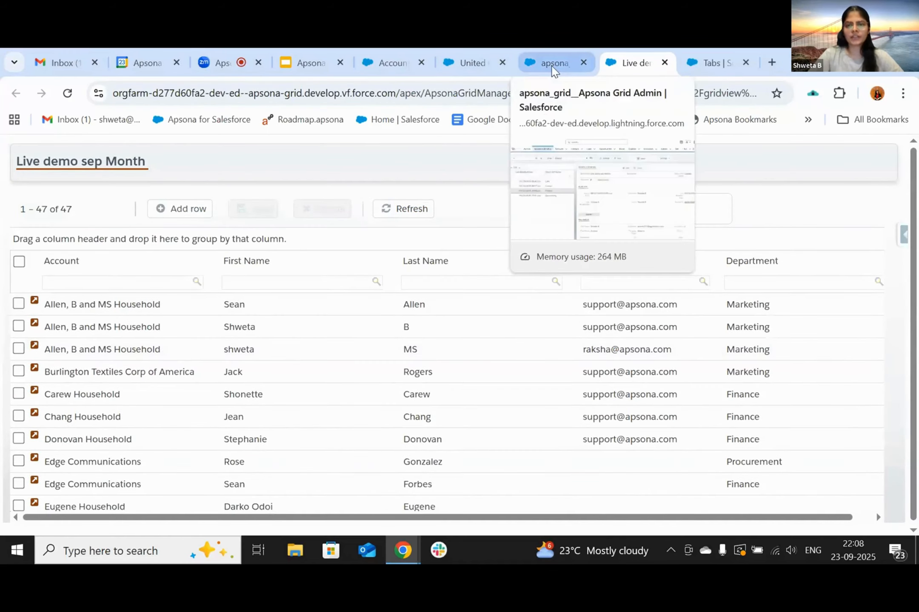
click(553, 65)
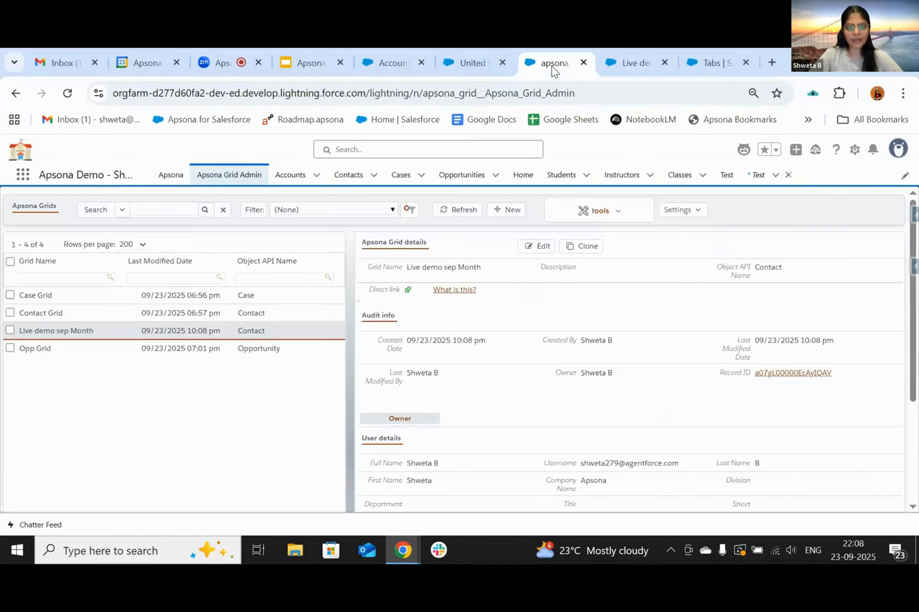
- Edit the Live demo sep Month grid, checking its Default Filter and empty Additional Filters tabs
click(537, 246)
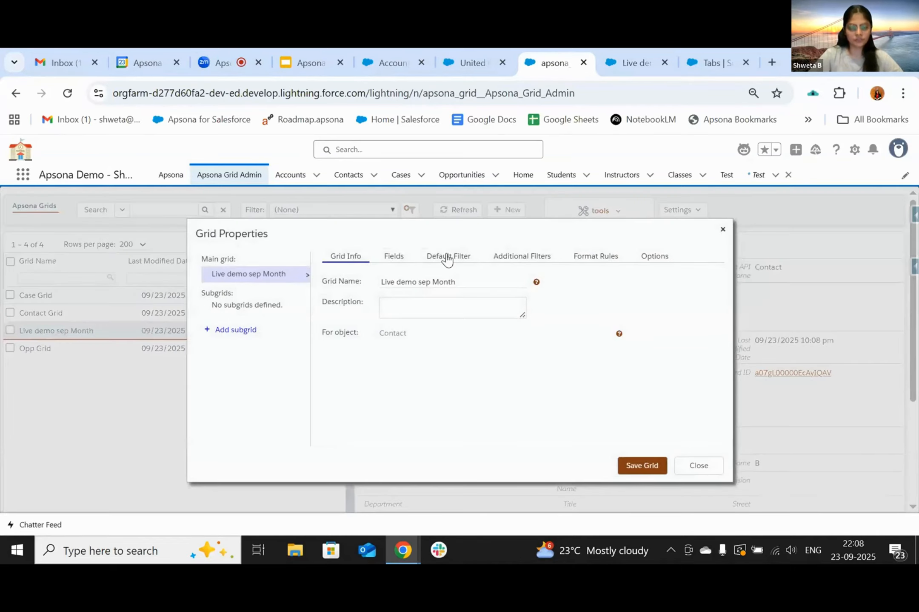
click(447, 259)
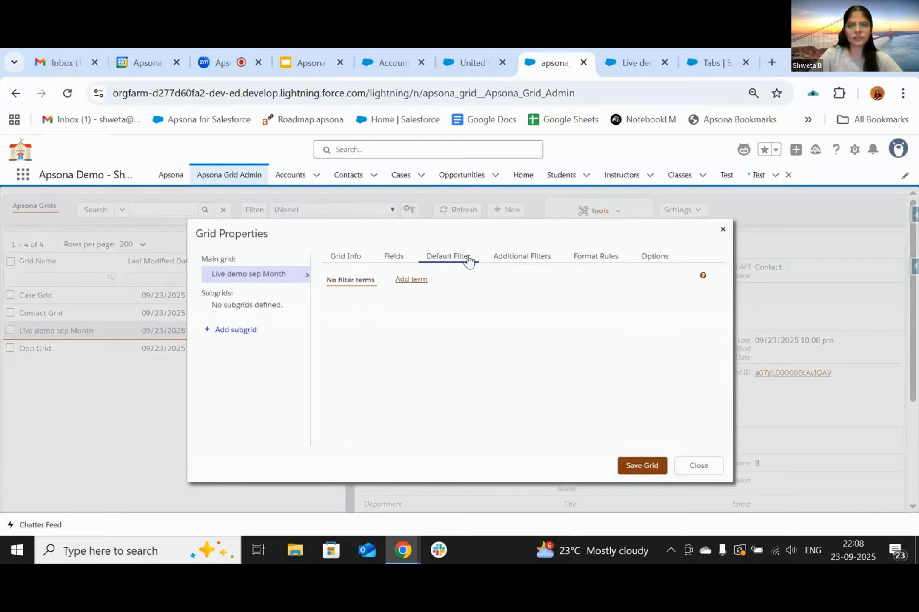
click(529, 260)
click(439, 260)
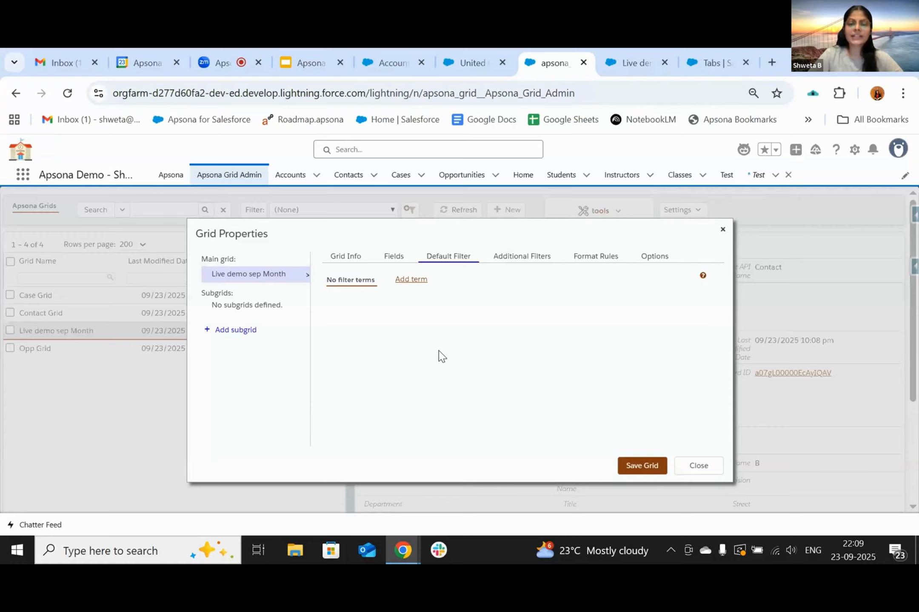
click(636, 62)
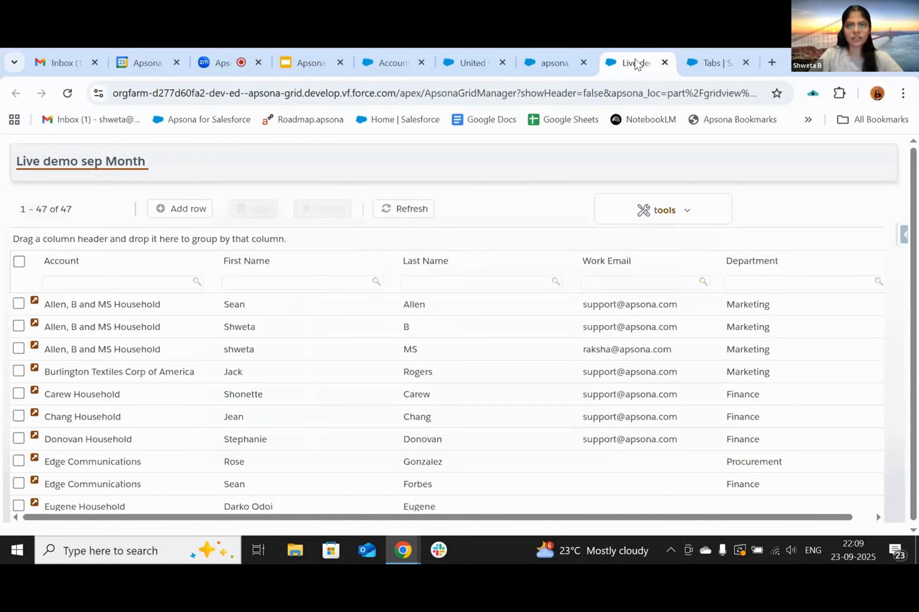
click(551, 61)
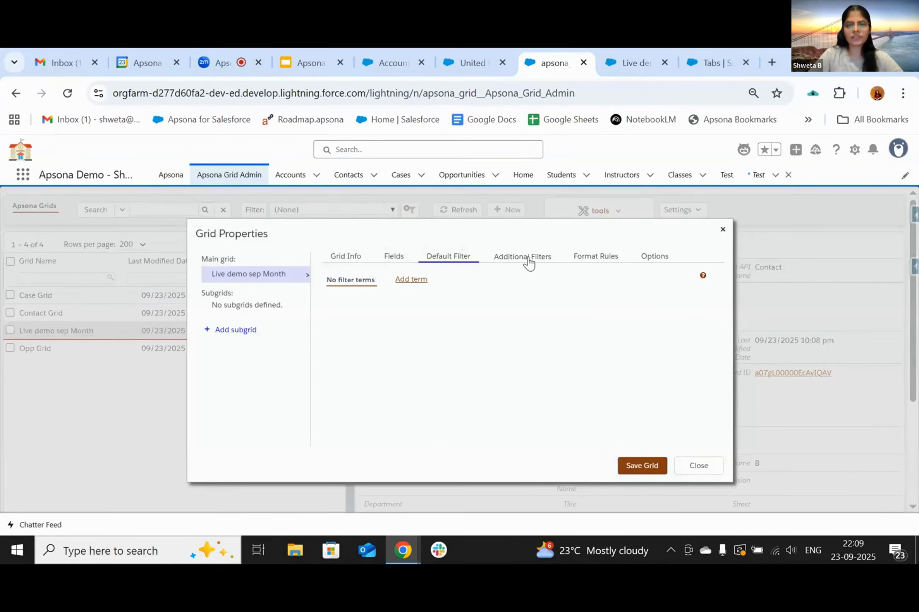
click(528, 260)
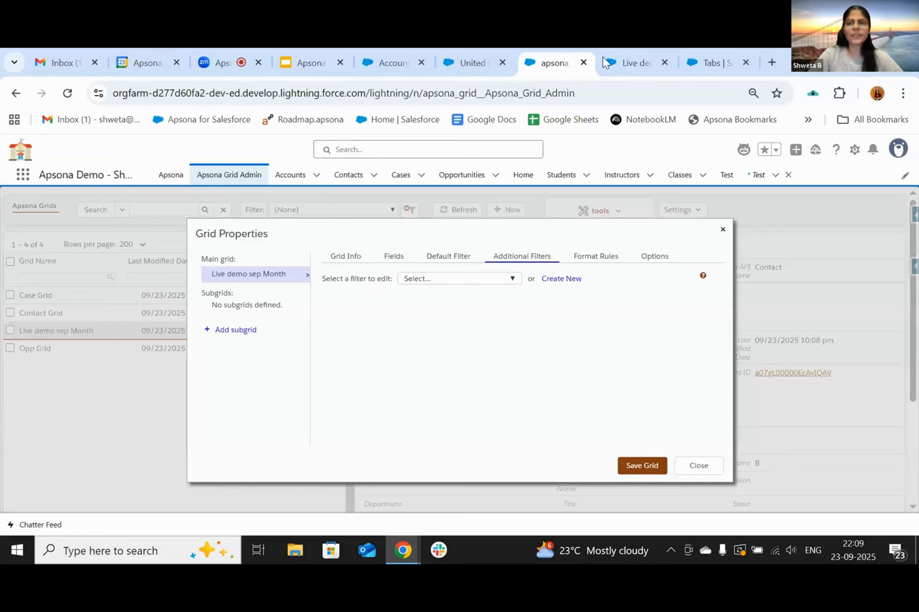
- Create and save an additional filter 'Marketing' with term Contact.Department equals Marketing
click(557, 280)
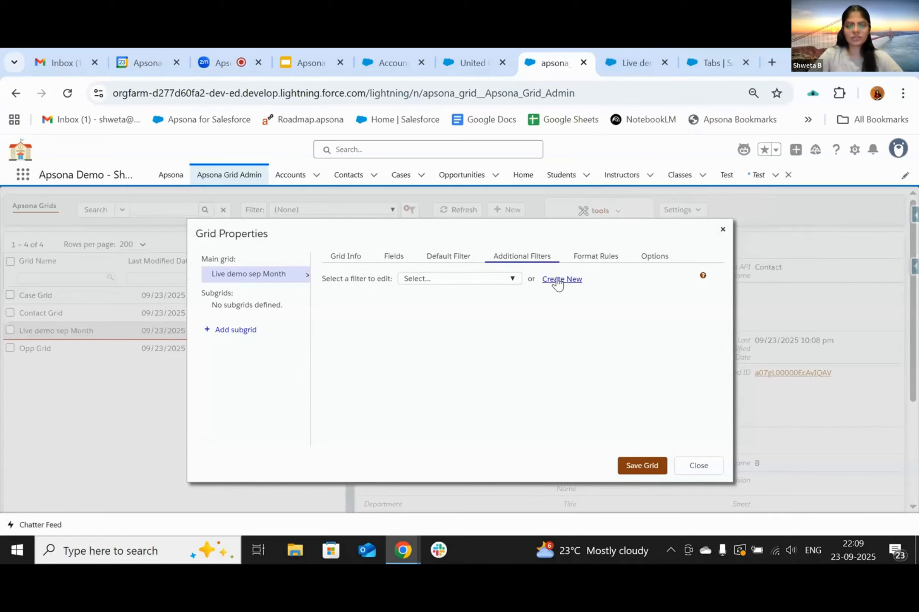
click(410, 311)
text(M)
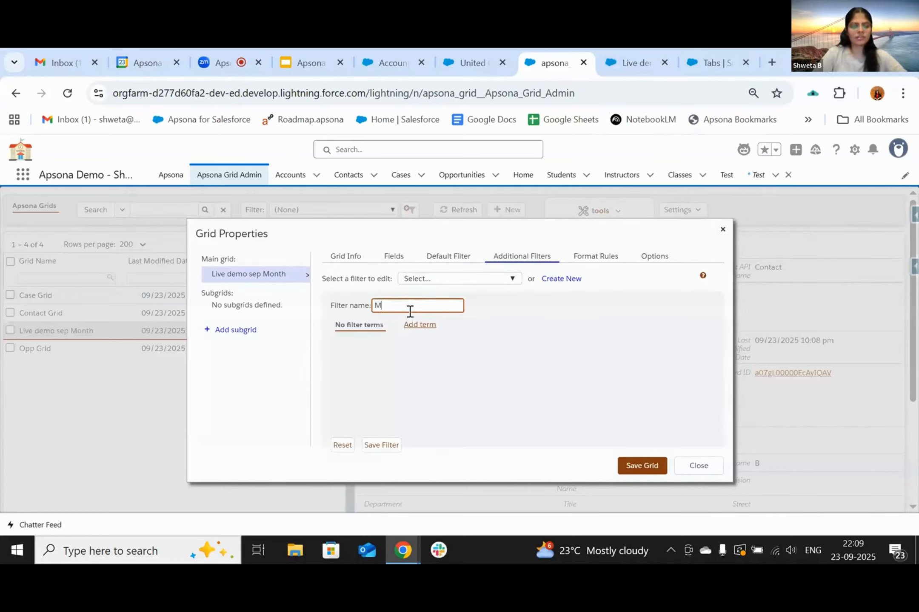
text(arke)
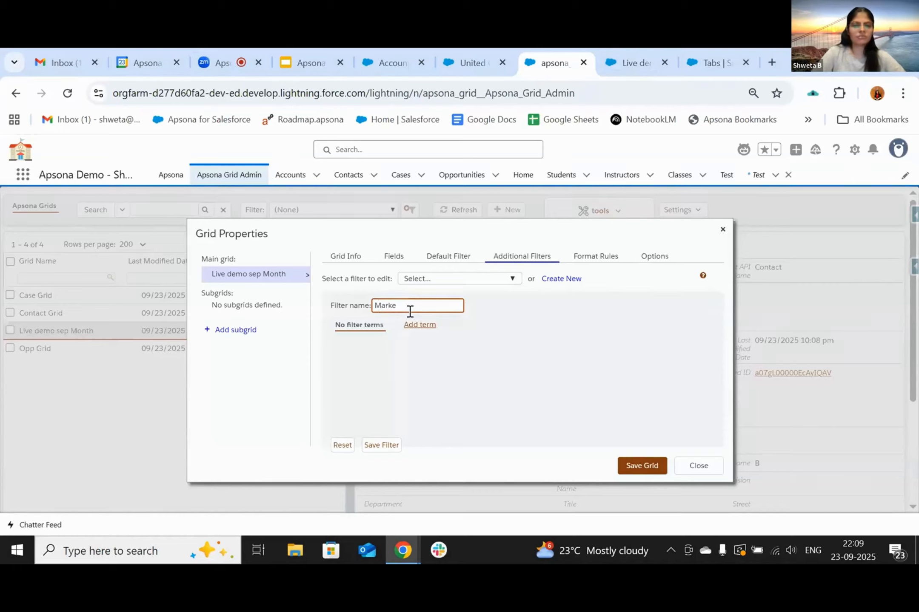
text(ting)
click(419, 325)
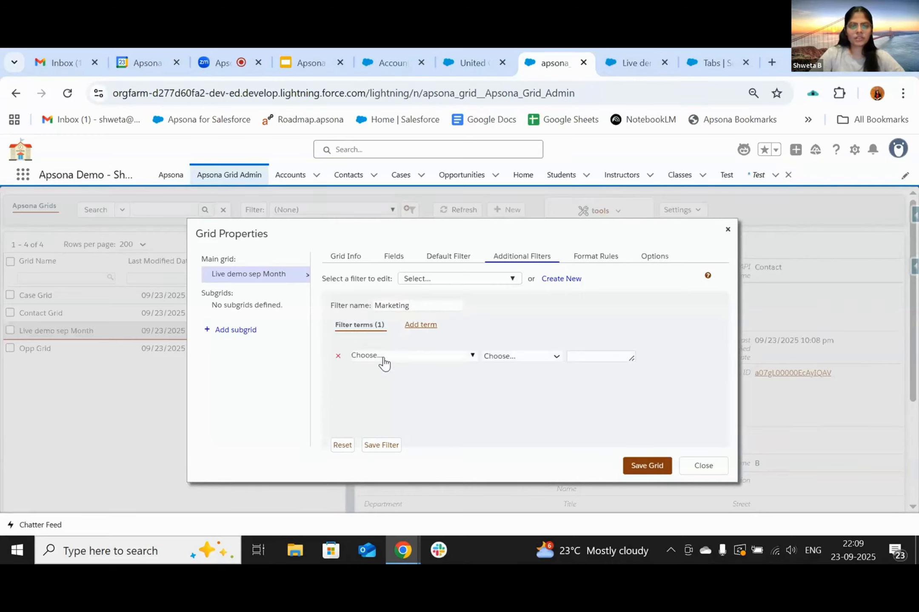
click(380, 361)
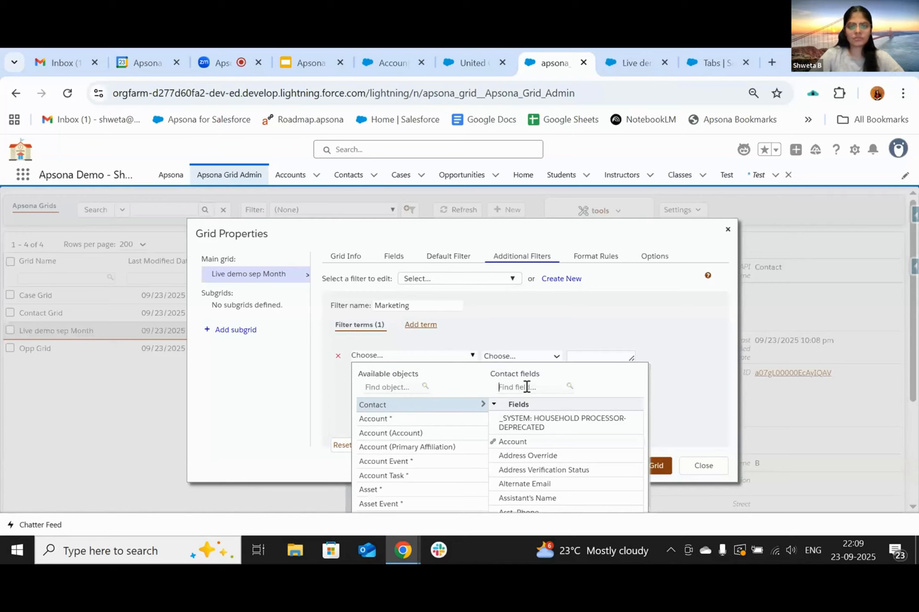
text(depart)
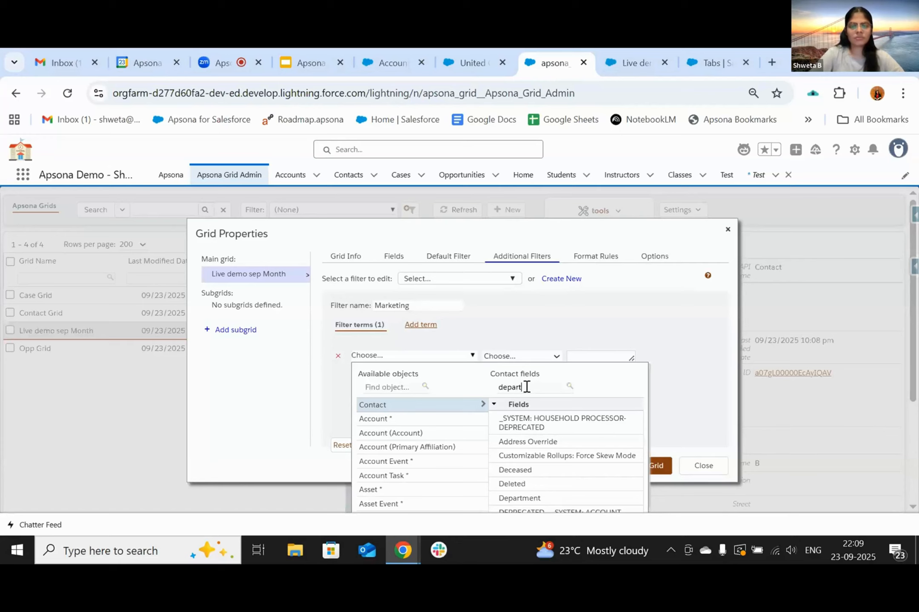
click(527, 419)
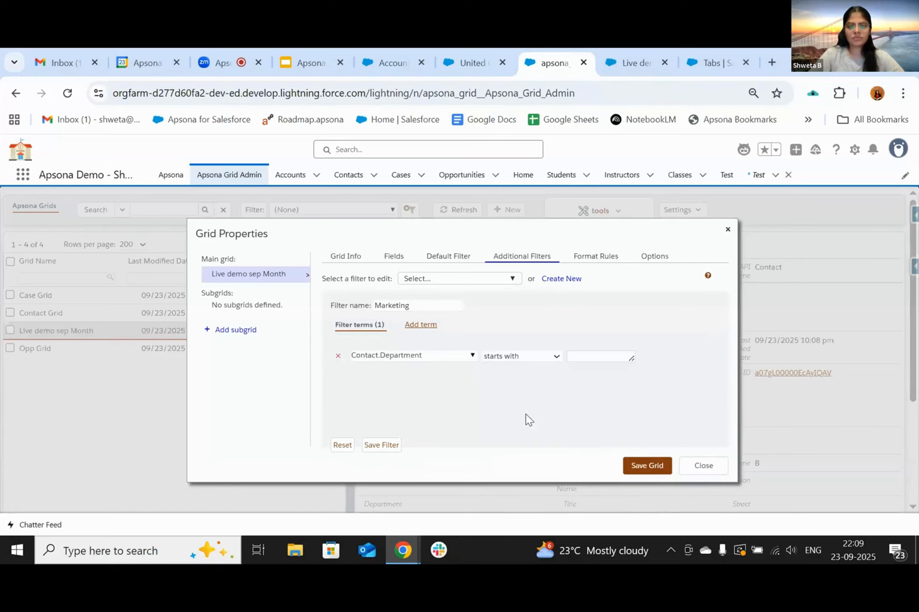
click(552, 353)
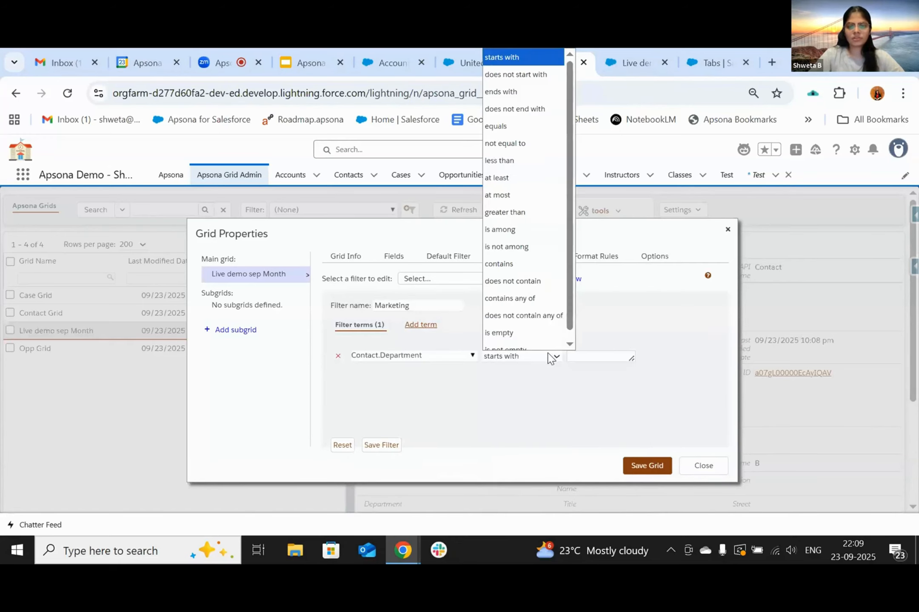
click(505, 121)
click(586, 356)
text(M)
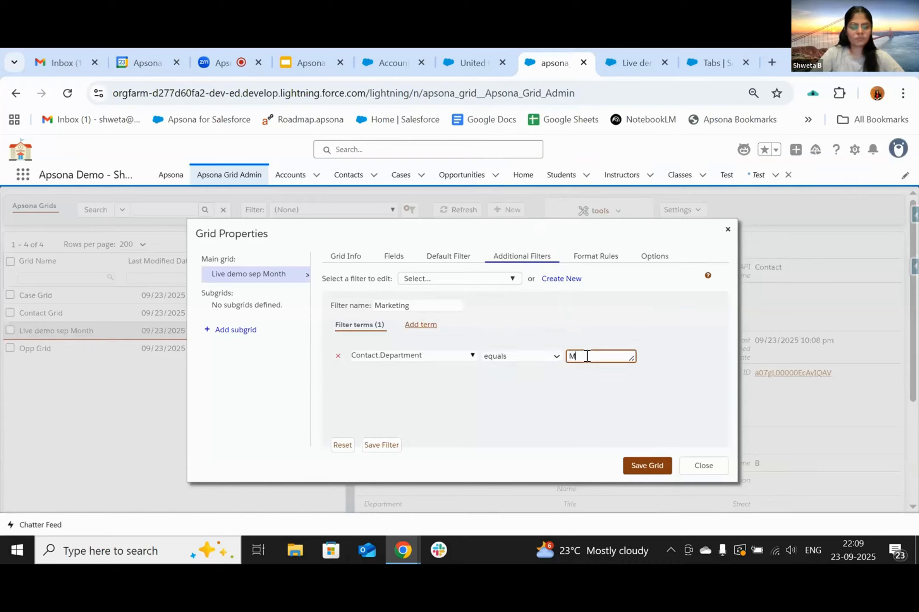
text(arketing)
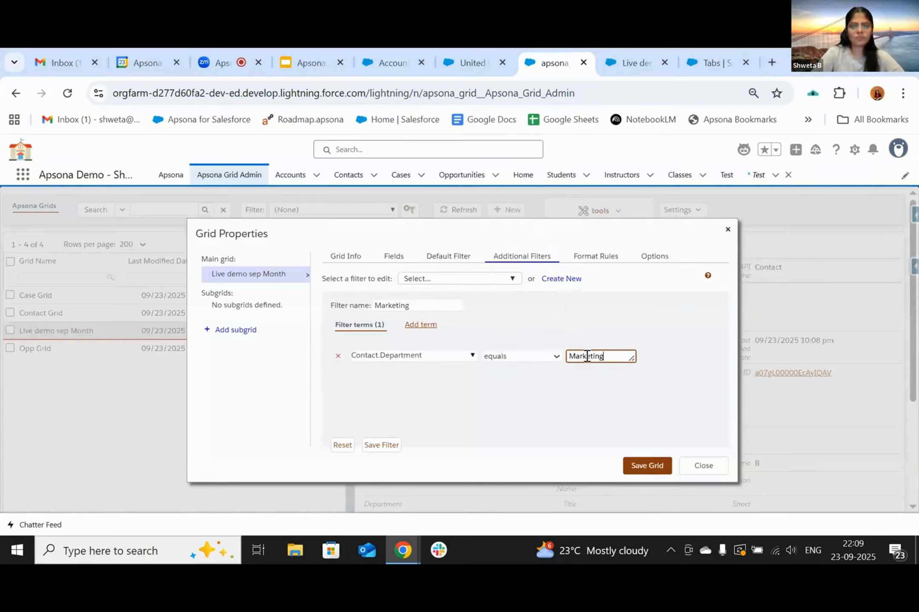
click(385, 445)
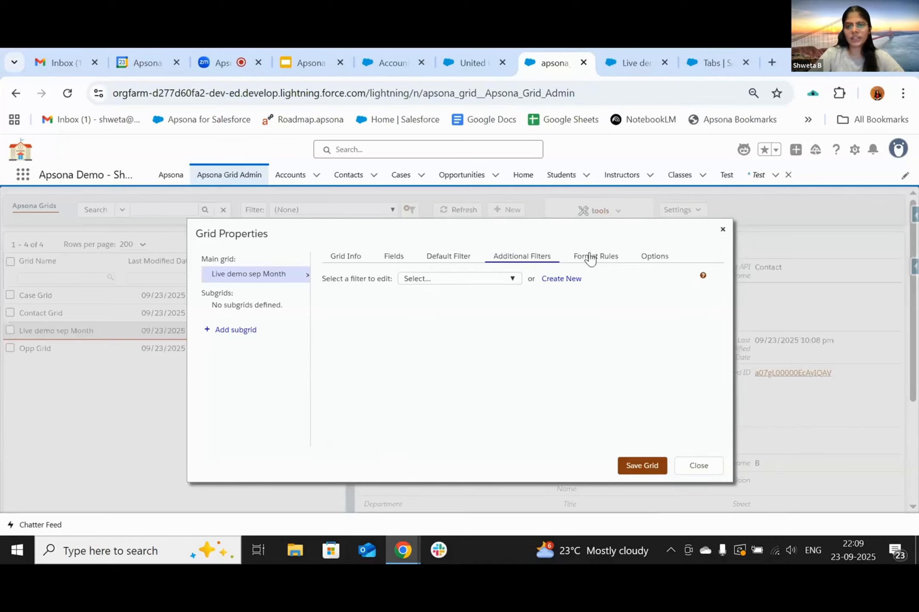
- Confirm Marketing is saved, then start a format rule 'Condition 1' on the Work Email column
click(512, 281)
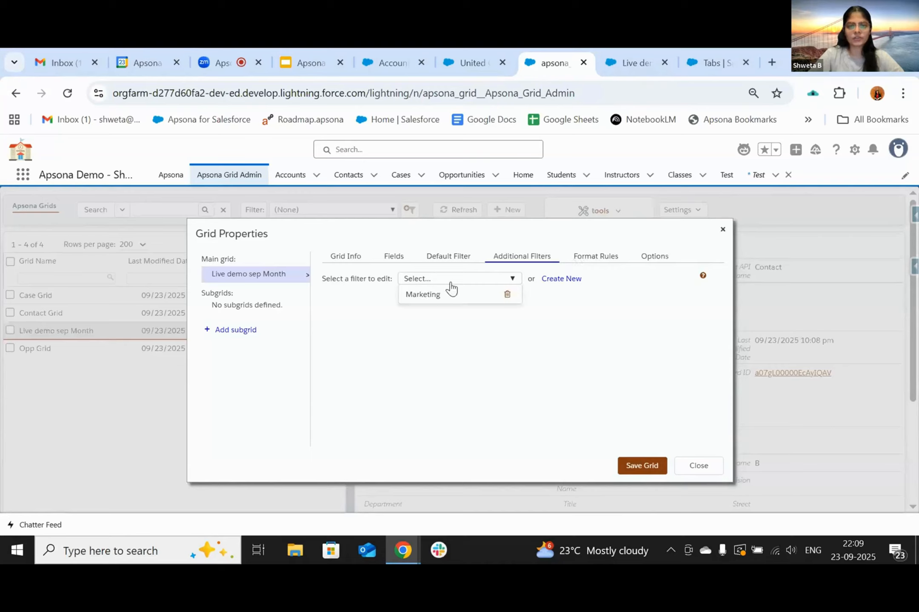
click(584, 260)
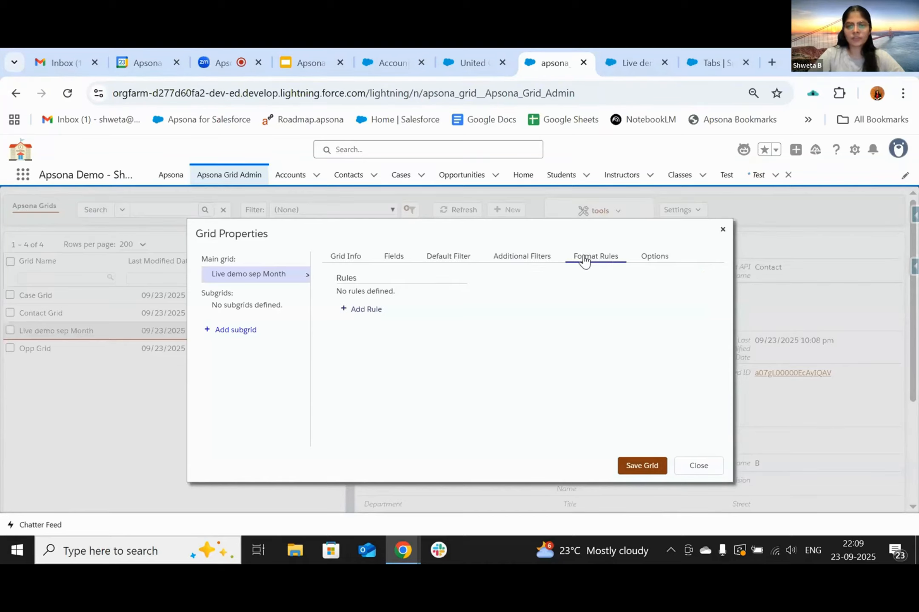
click(359, 313)
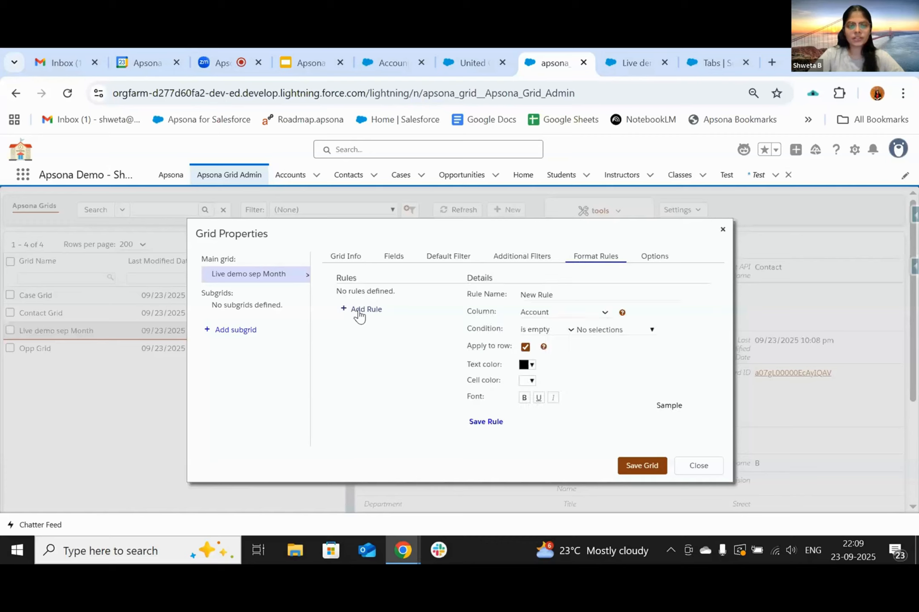
click(553, 291)
key(ctrl+a)
text(C)
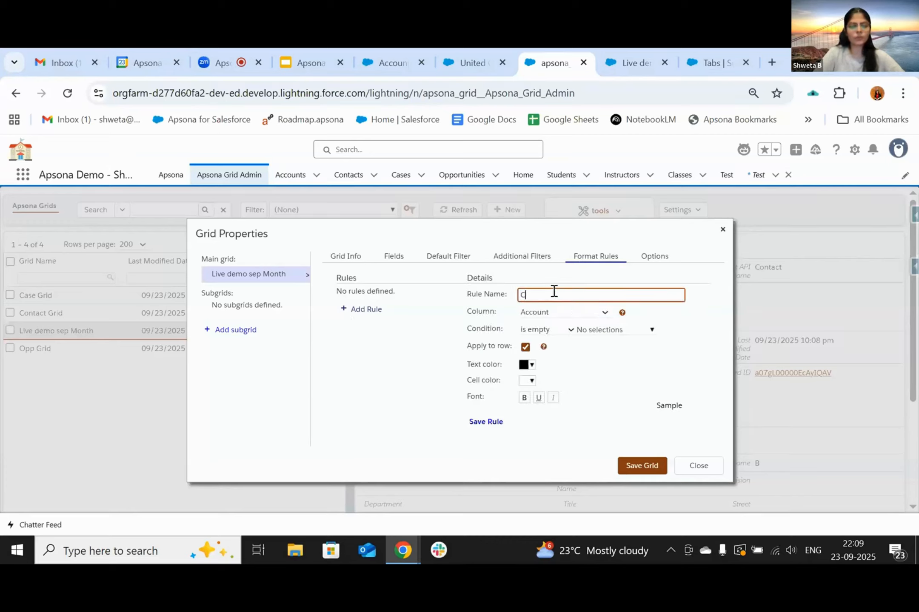
text(ondition 1)
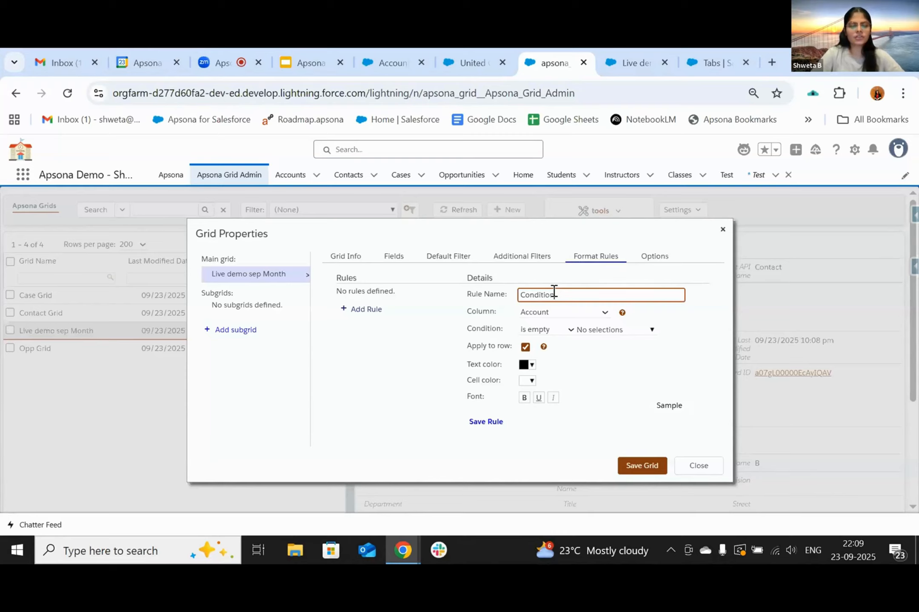
click(549, 314)
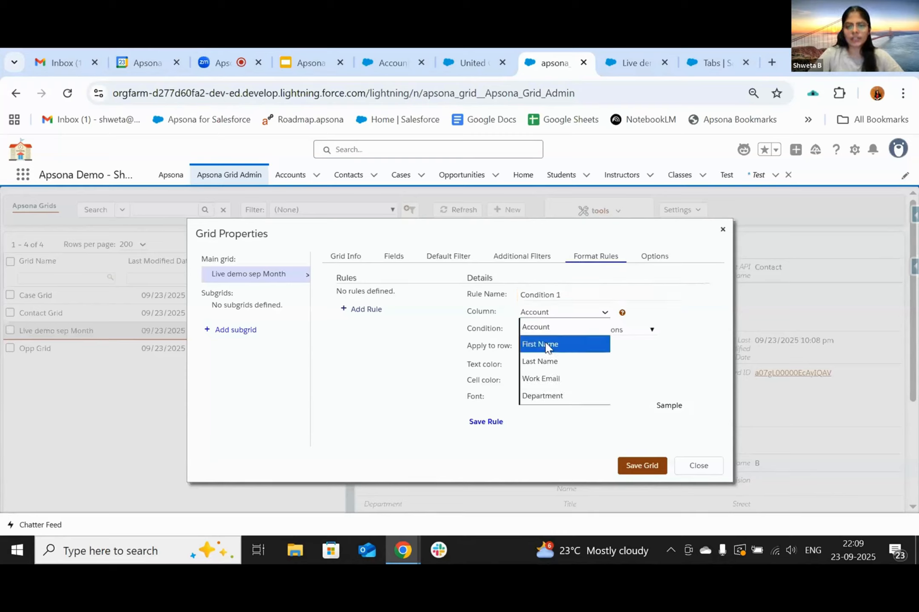
click(545, 385)
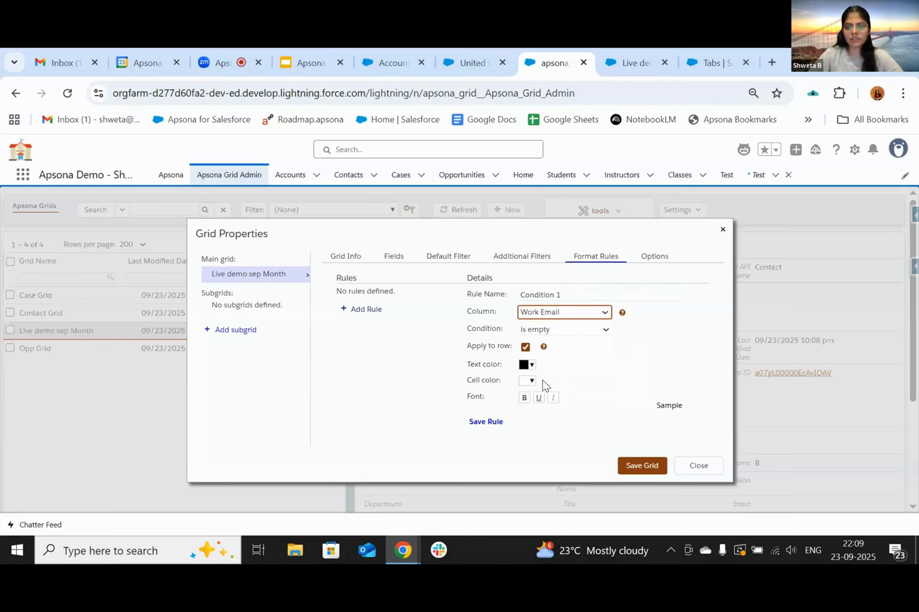
- Make Condition 1 apply when Work Email is not empty with bold light-peach rows, save it, and review allowed tools
click(556, 330)
click(545, 312)
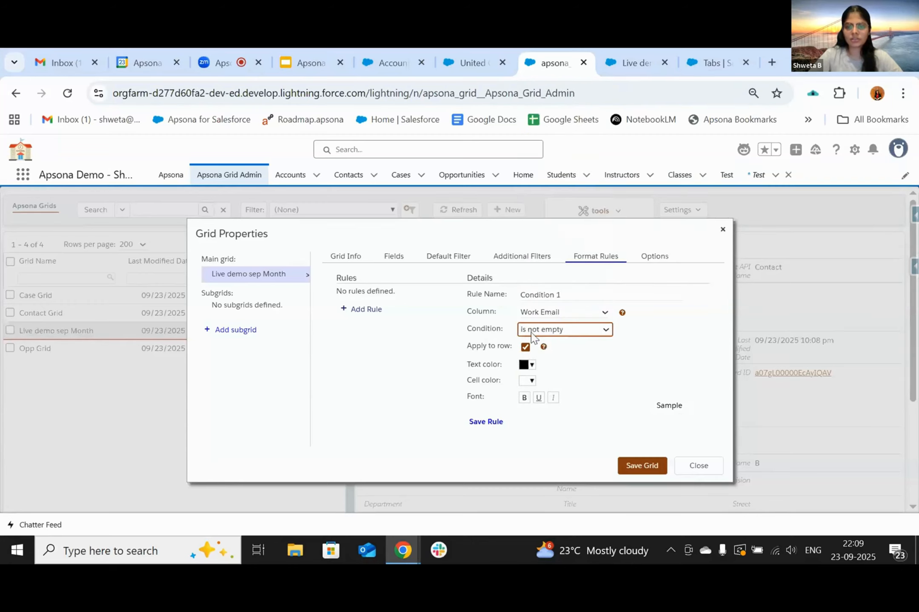
click(527, 384)
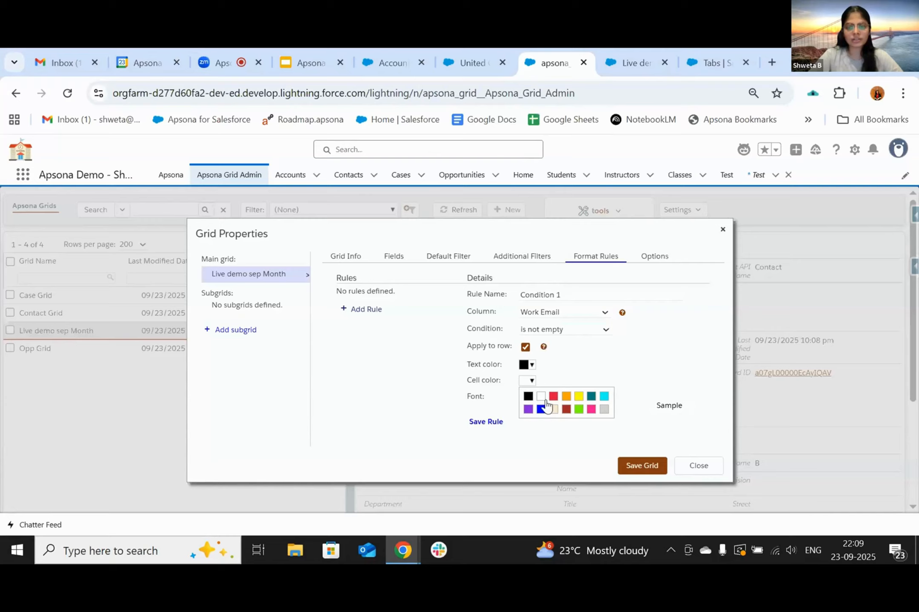
click(554, 409)
click(524, 398)
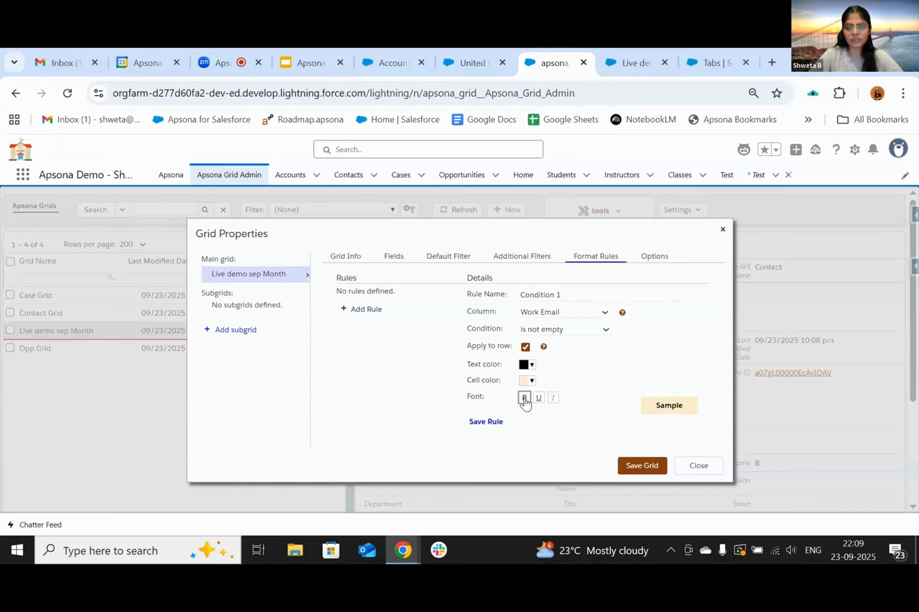
click(486, 422)
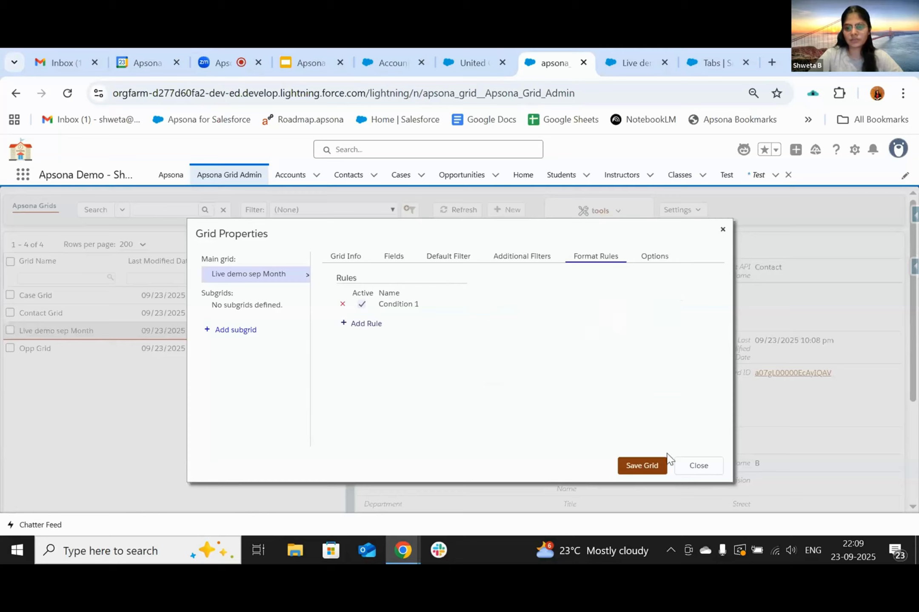
click(655, 264)
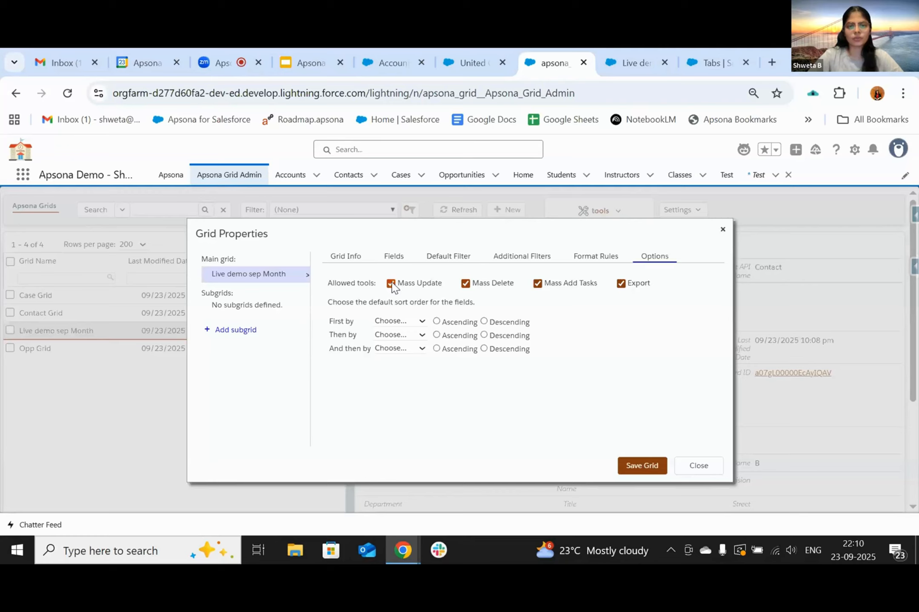
- Disable Mass Update and Mass Delete on the Live demo sep Month grid and save it
click(466, 283)
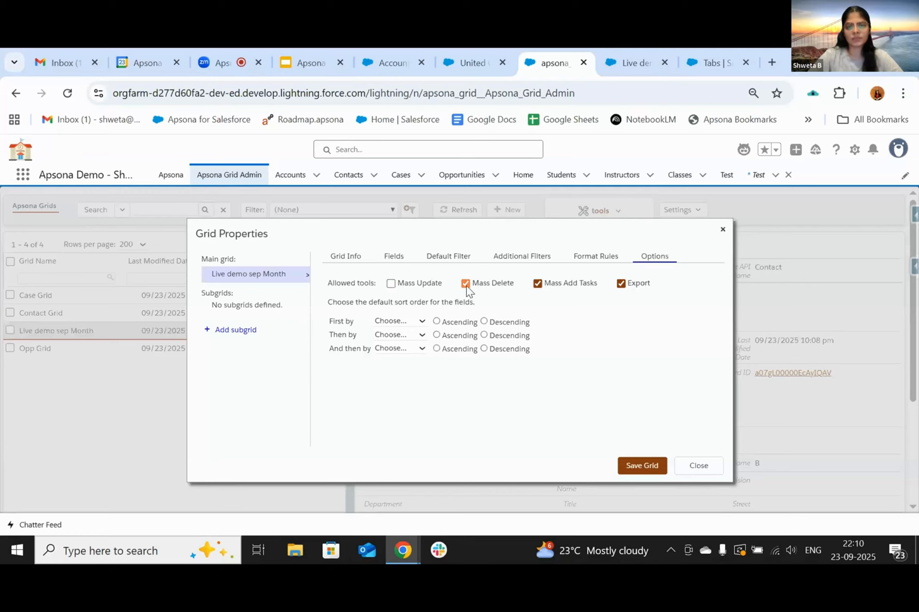
click(587, 264)
click(636, 465)
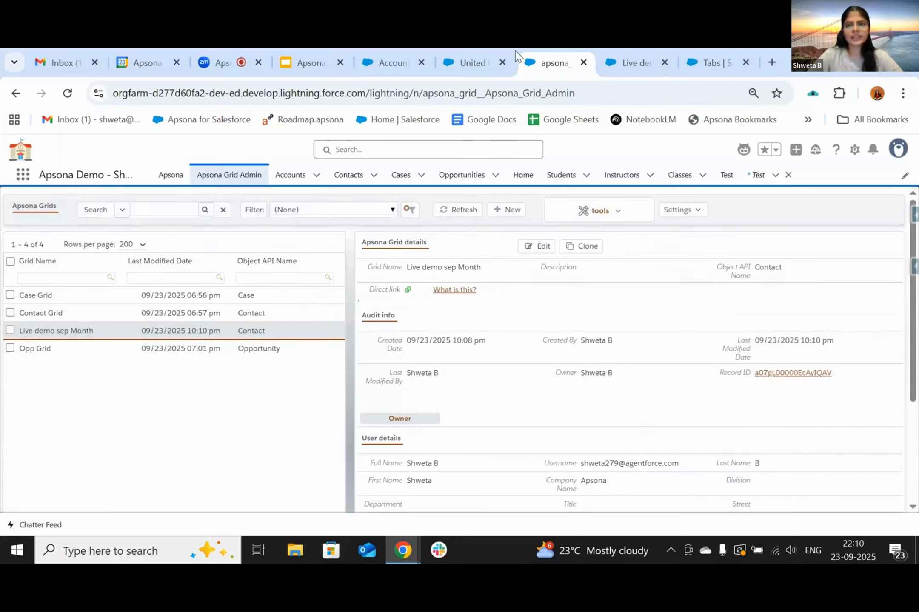
- Reload the live grid in its browser tab to pick up the changes, then return to Grid Admin
click(617, 64)
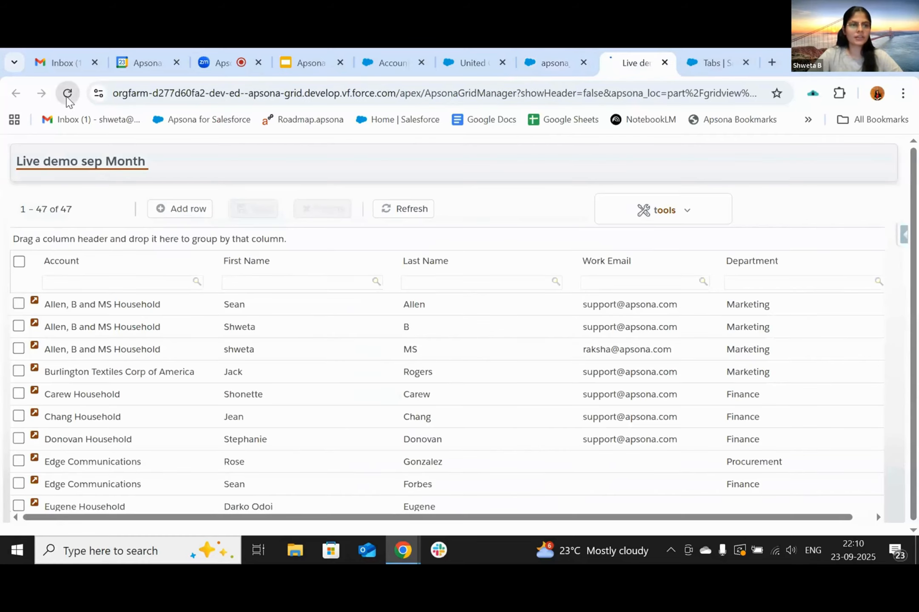
click(67, 93)
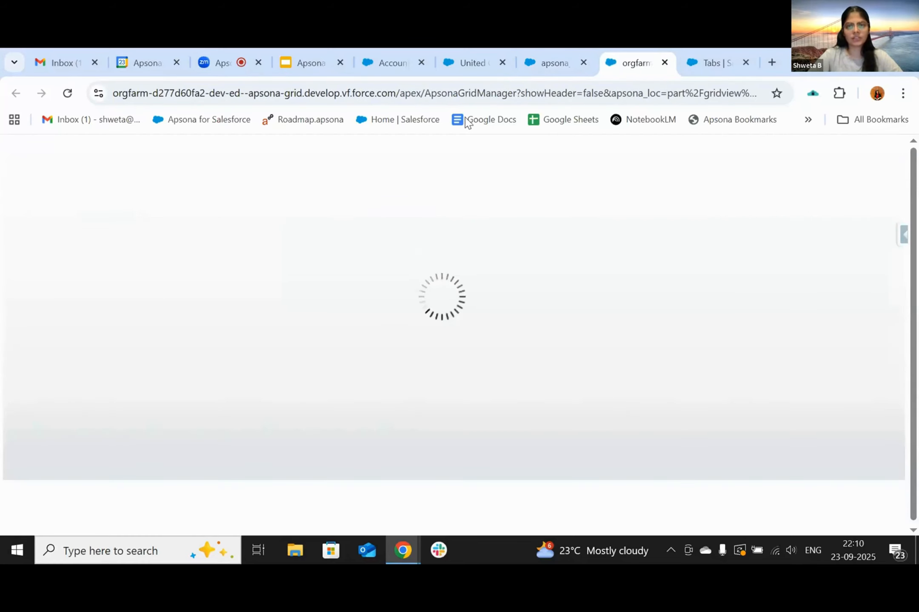
click(553, 65)
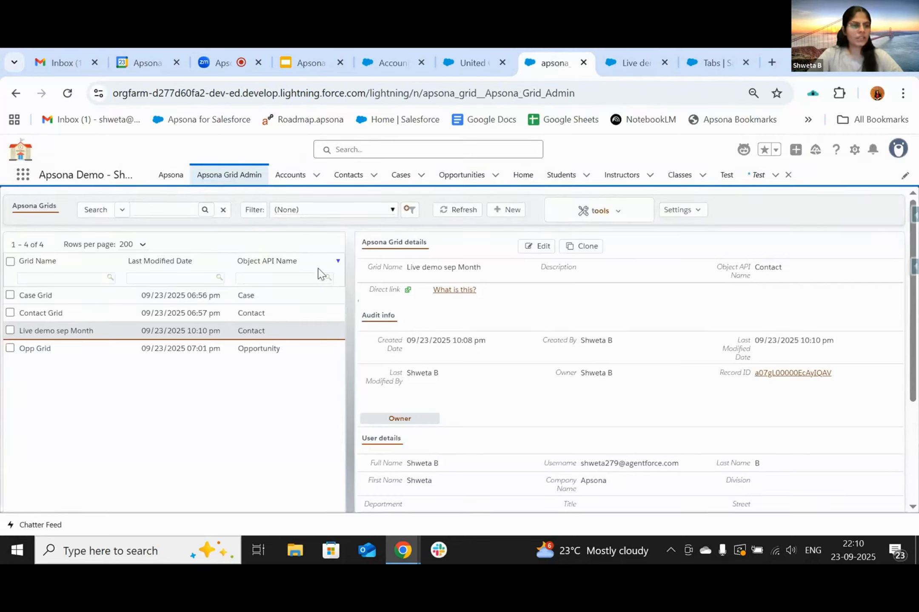
- Select the Live demo sep Month grid and choose Create VF page > Related-list page
click(10, 331)
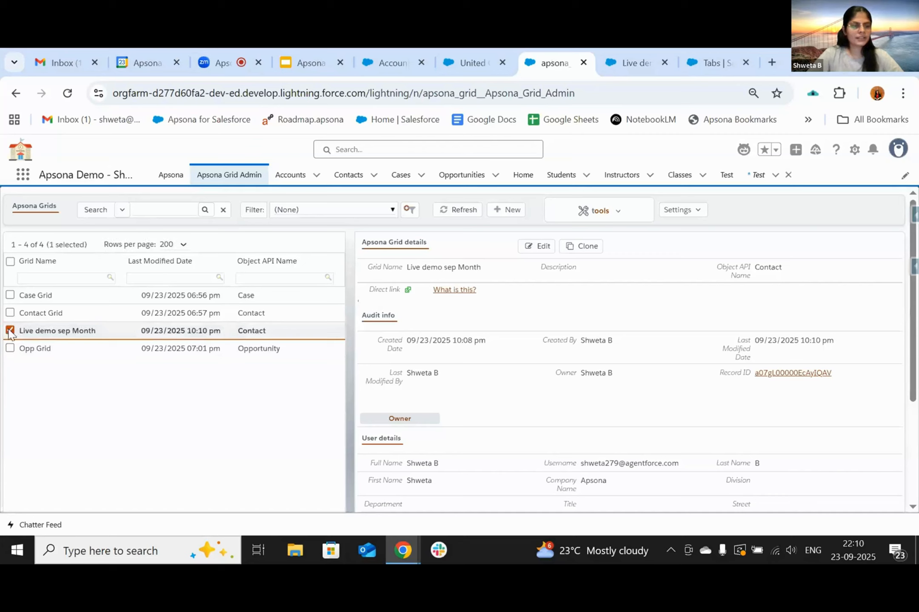
click(615, 215)
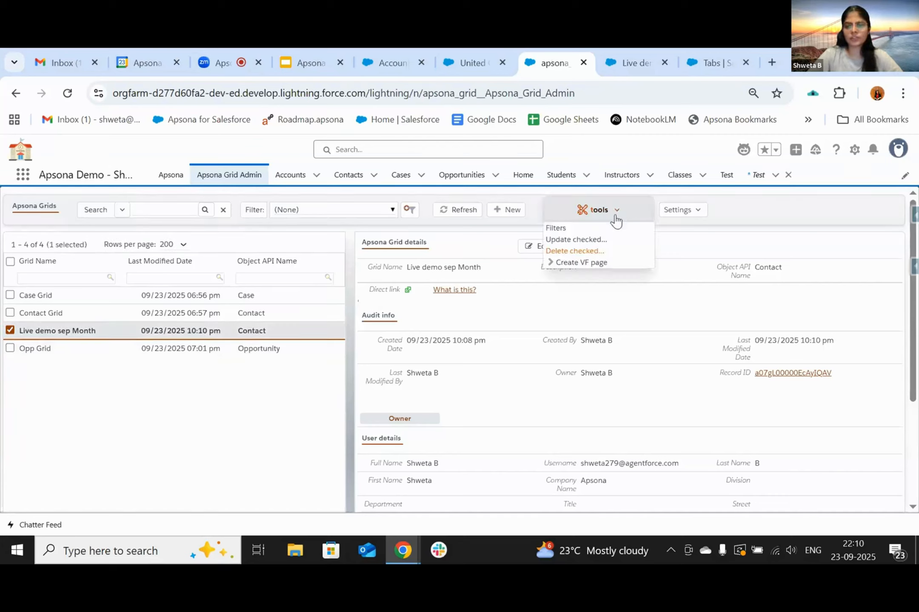
mouse_move(590, 265)
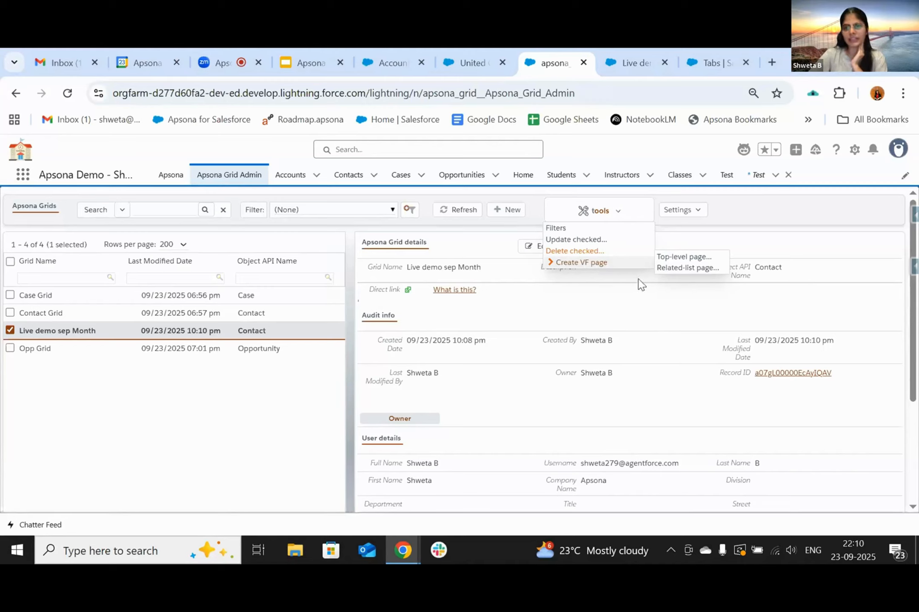
click(474, 55)
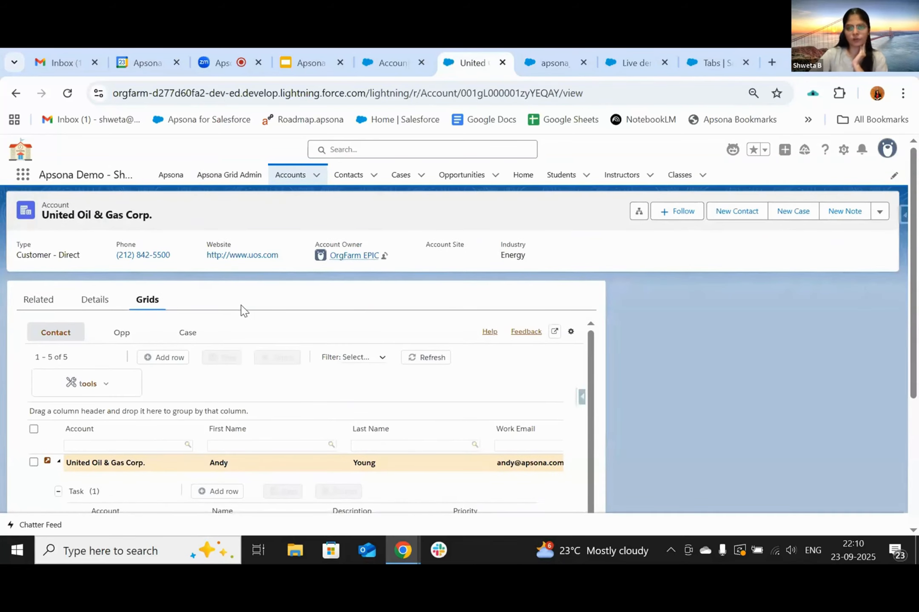
click(543, 55)
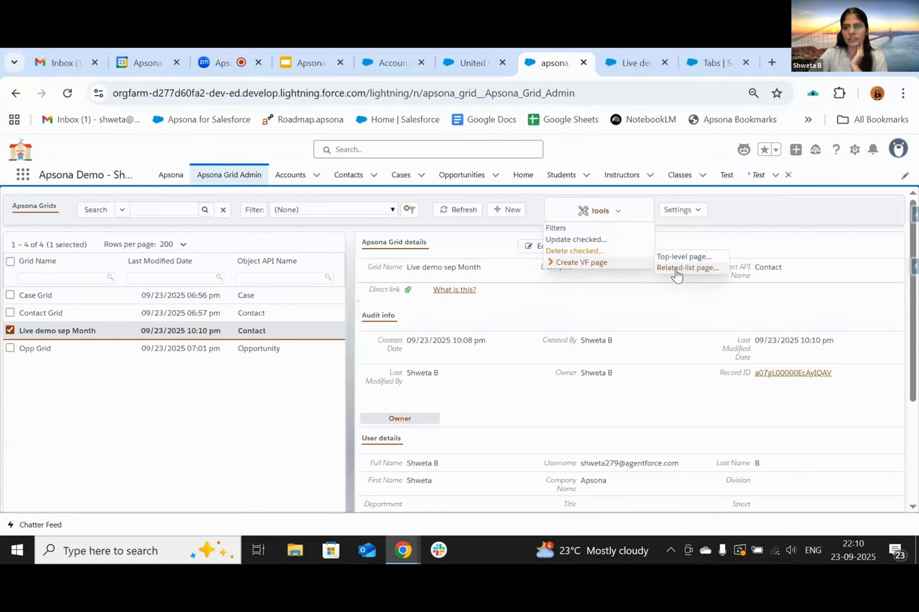
click(675, 269)
- Label the page 'Live sep demo' and put Contact Grid in a tab named 'Contact'
click(285, 285)
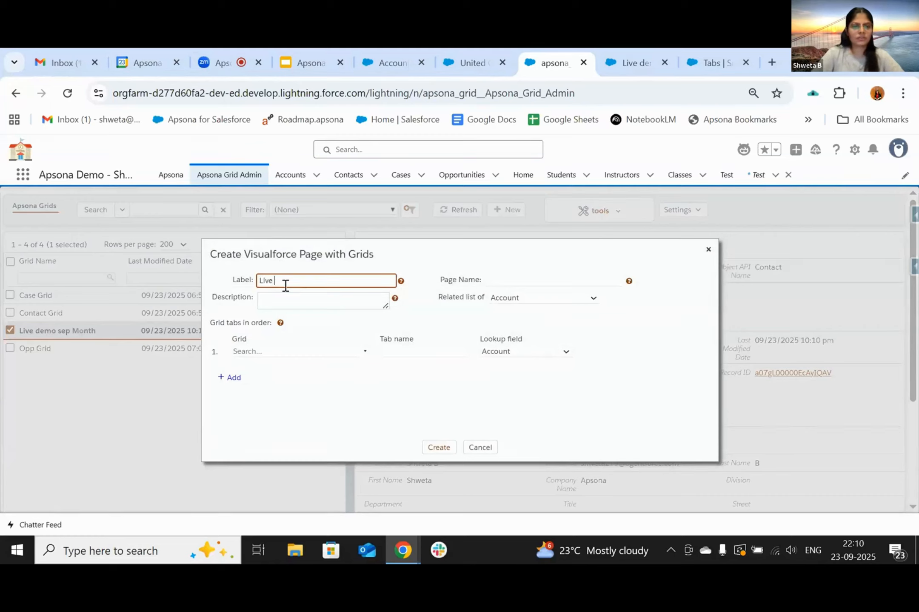
text(Live sep demo)
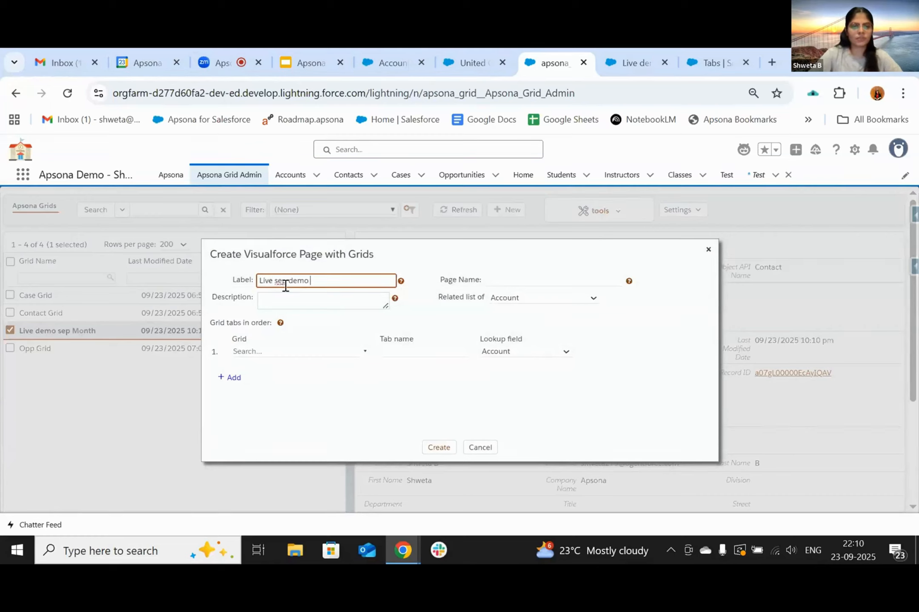
click(490, 280)
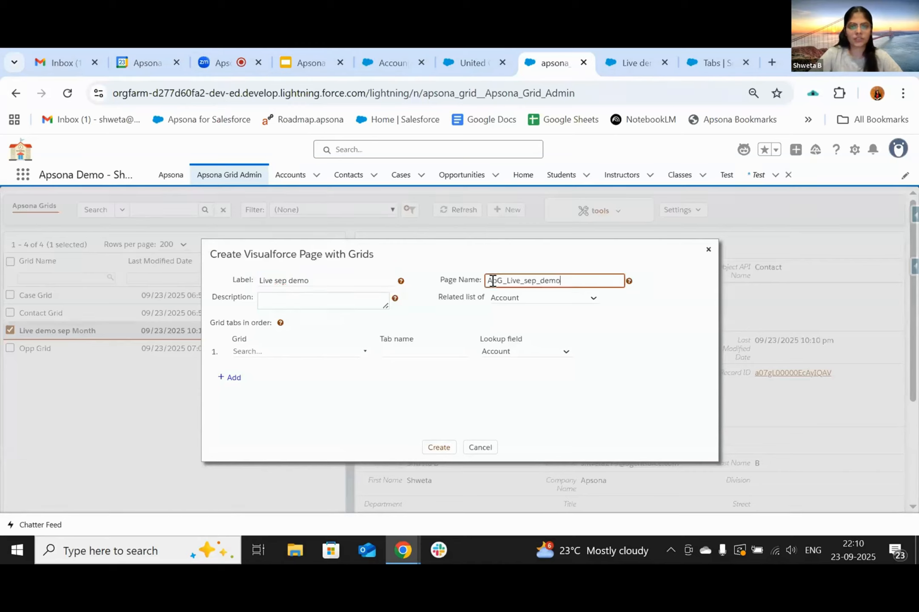
click(289, 351)
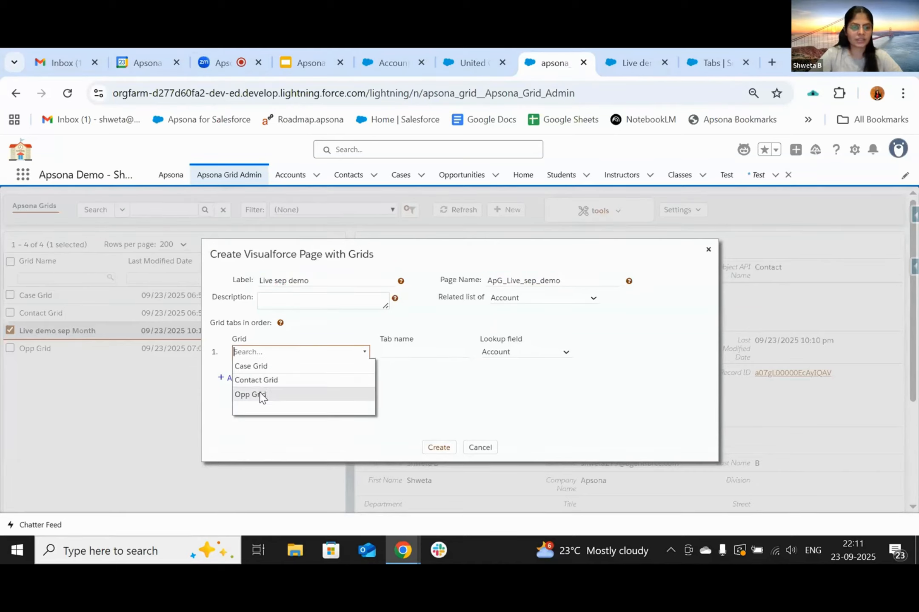
click(260, 380)
click(412, 353)
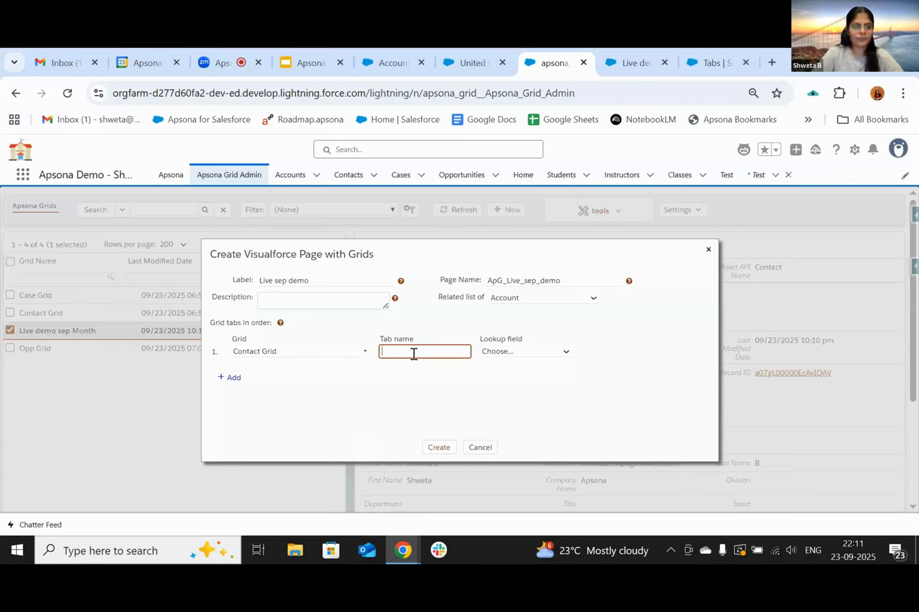
text(Contact)
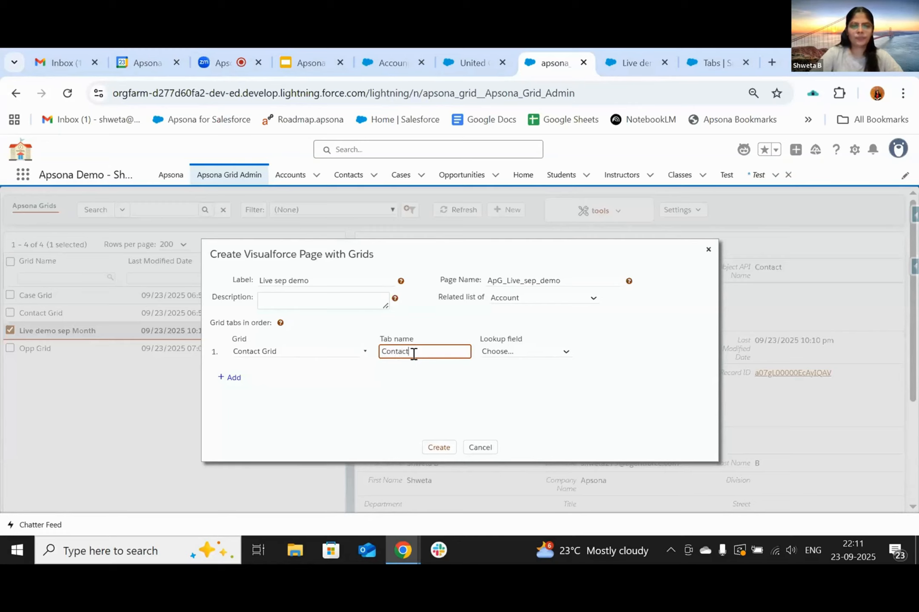
- Set the lookup and related-list parent to Account and create the page
click(494, 361)
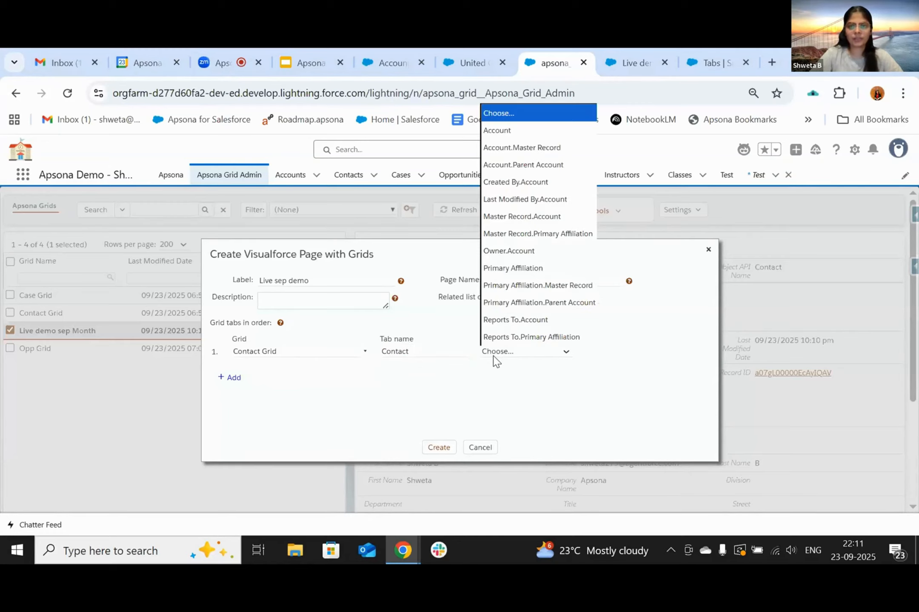
click(506, 132)
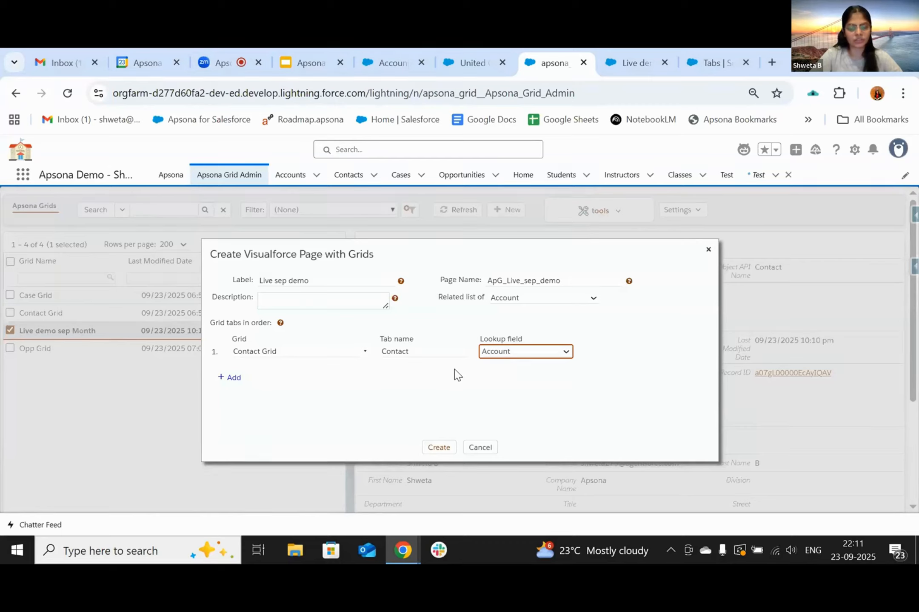
click(508, 299)
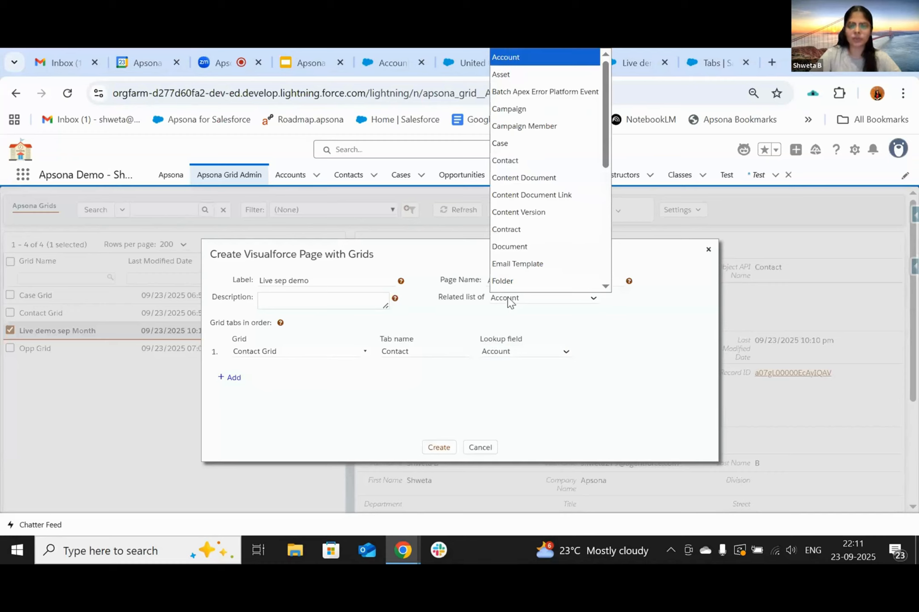
click(508, 299)
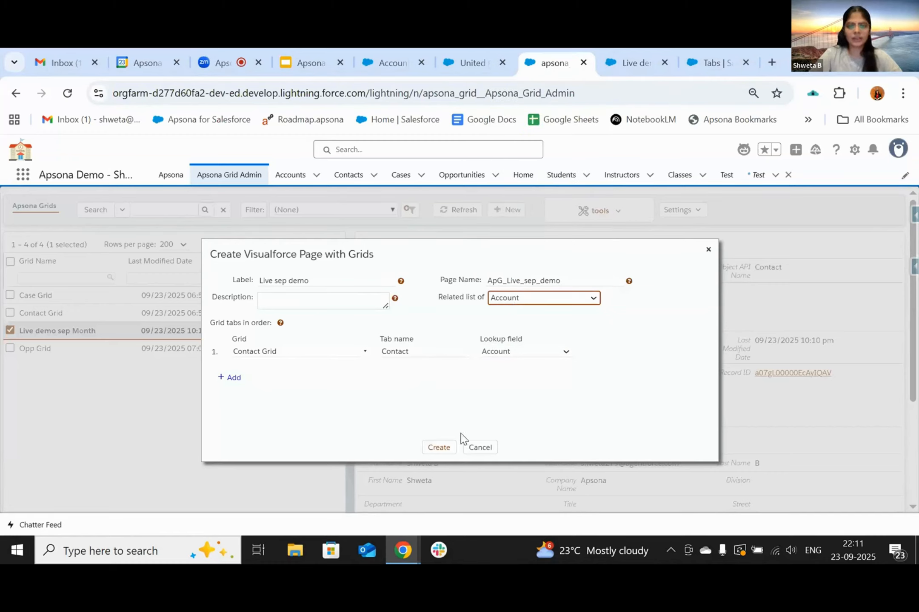
click(439, 447)
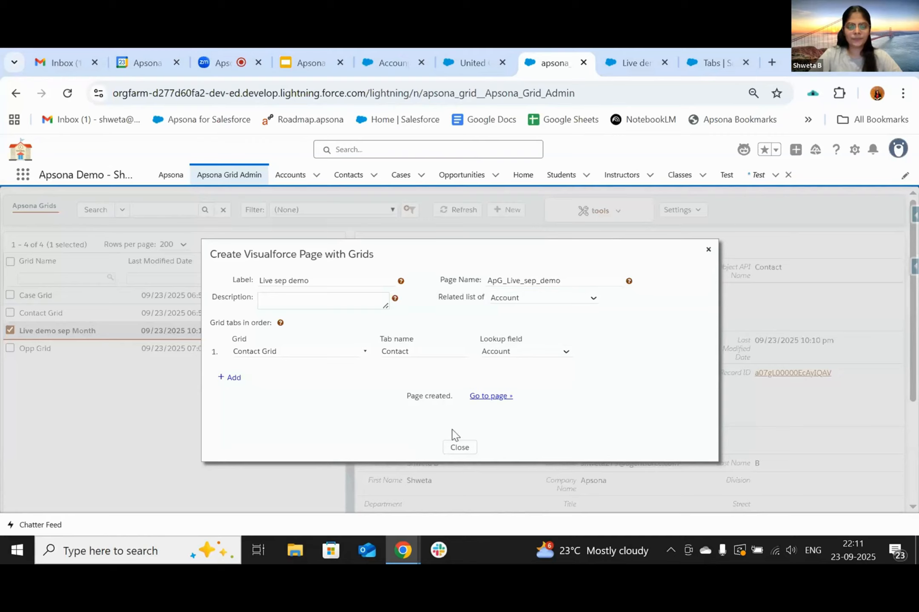
- View the new page, then back in Grid Admin select the page name ApG_Live_sep_demo
click(490, 396)
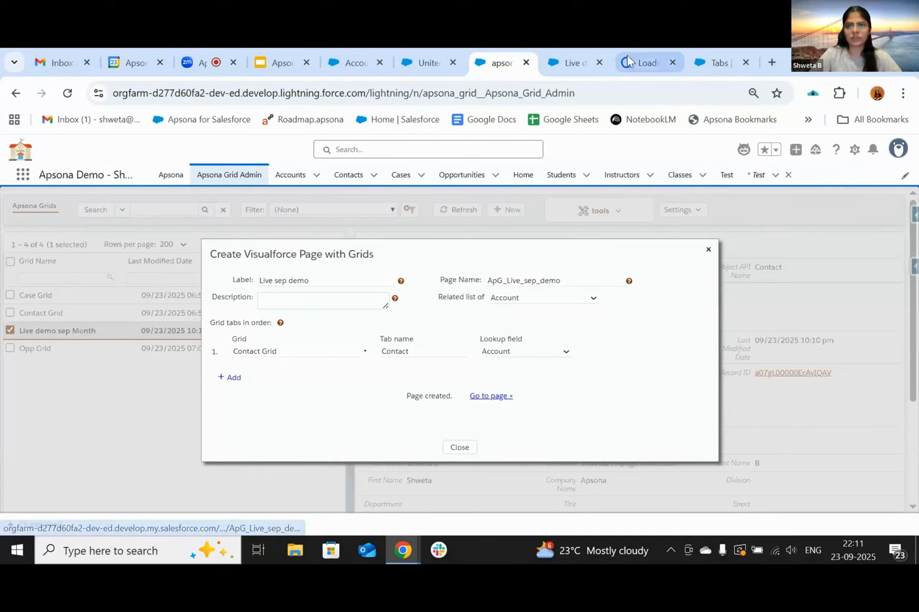
click(640, 62)
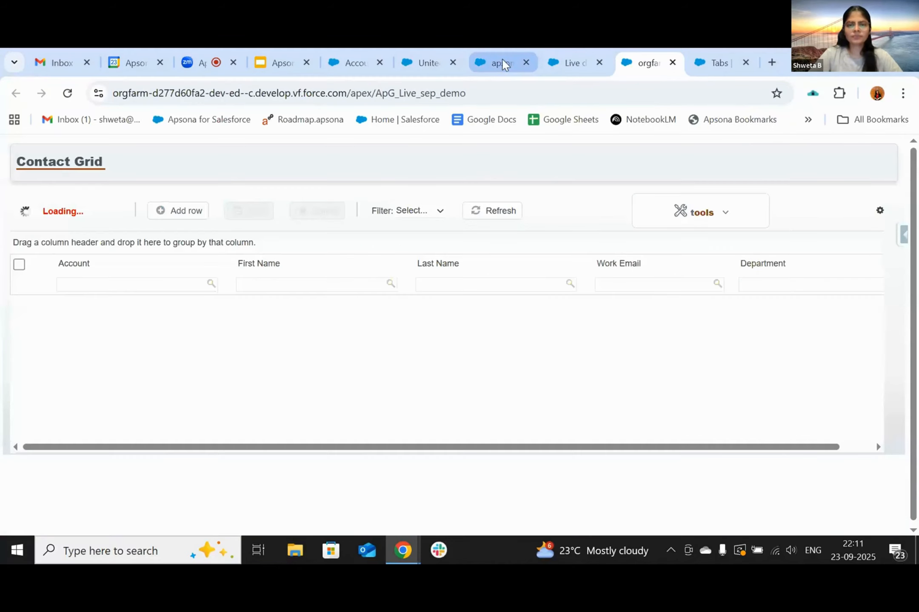
click(502, 63)
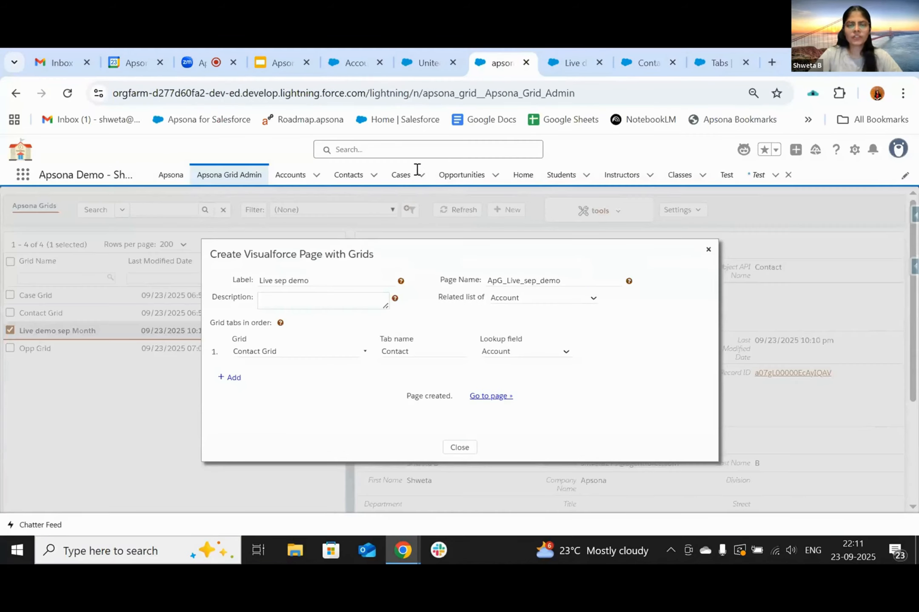
double_click(531, 280)
key(ctrl+c)
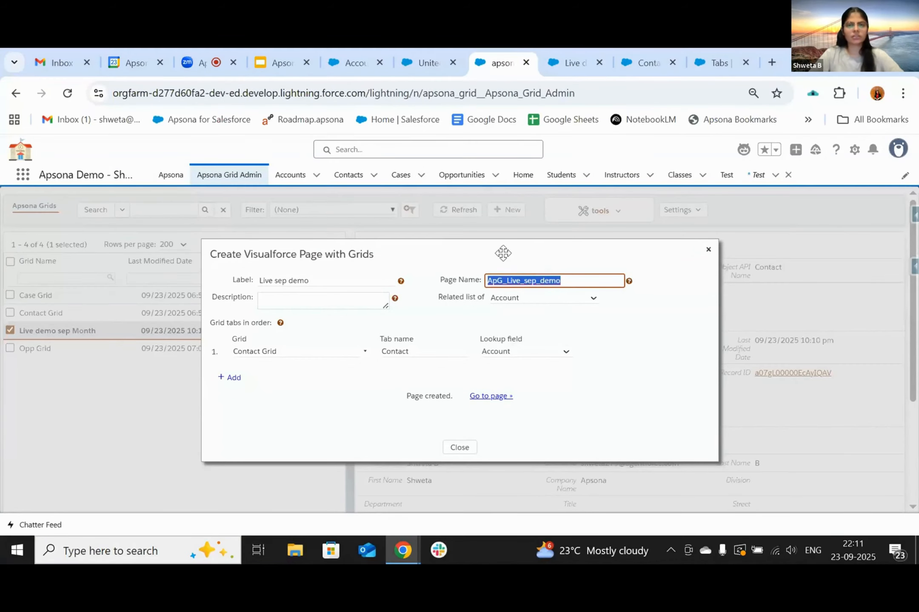
- Edit the United Oil & Gas account record page and add the Apsona Grid Component above the Related tabs
click(428, 64)
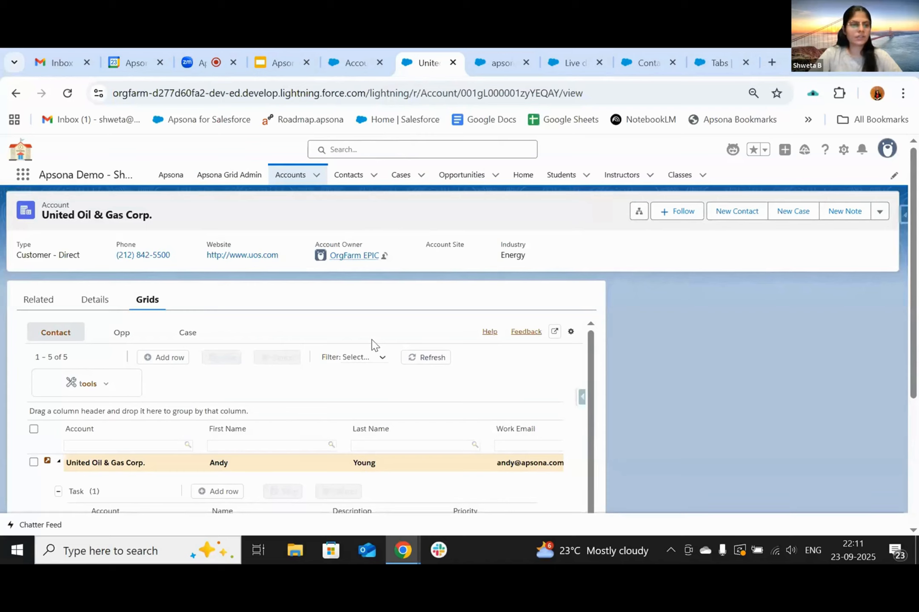
click(843, 153)
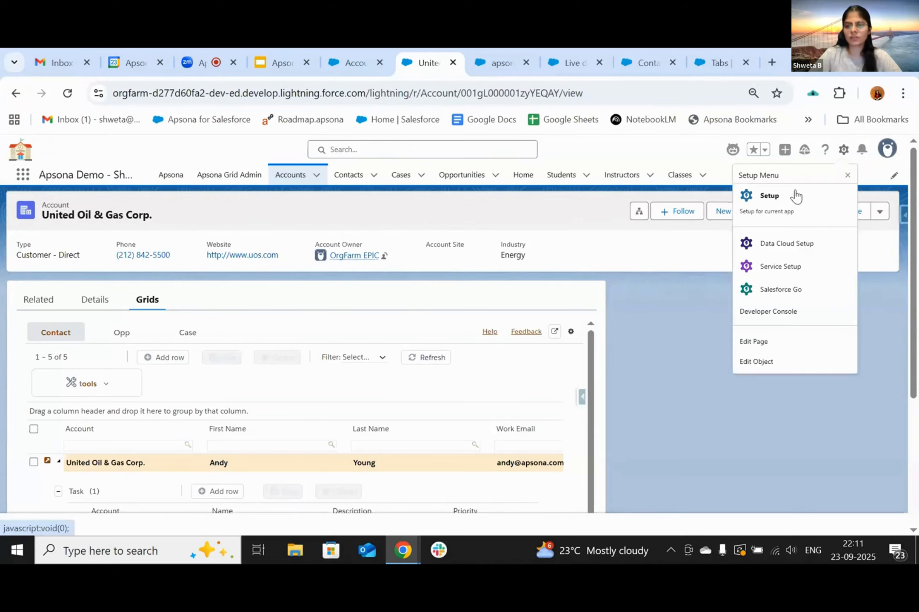
click(751, 341)
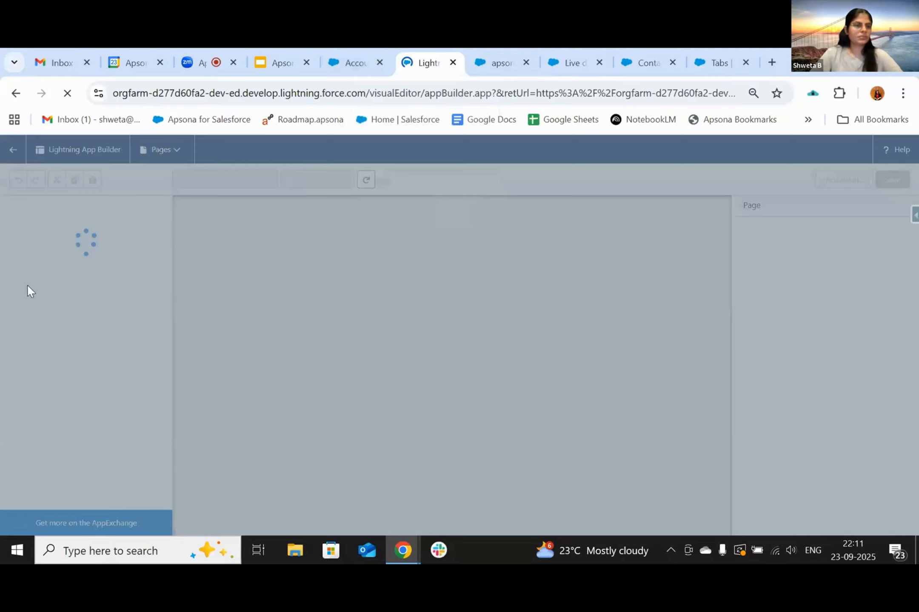
text(c)
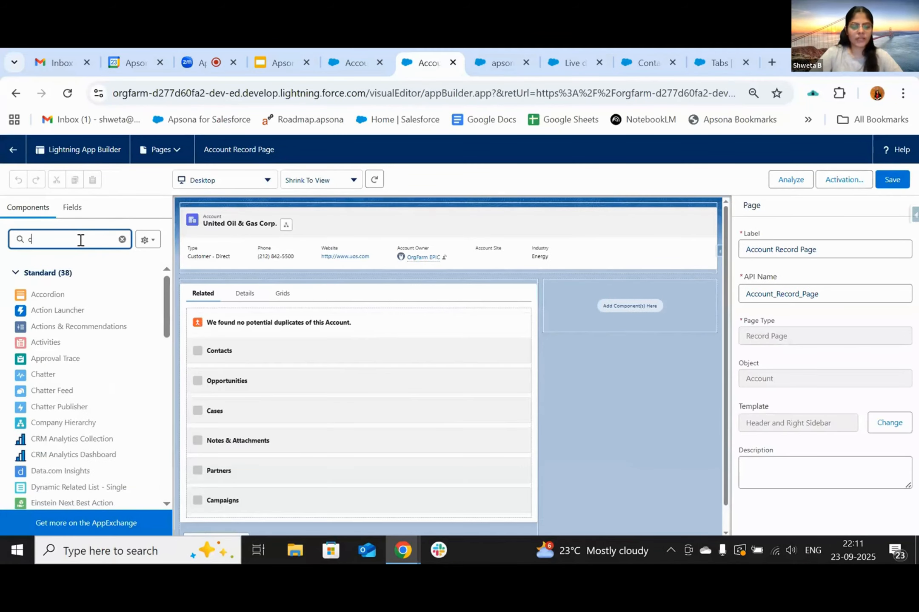
text(ompo)
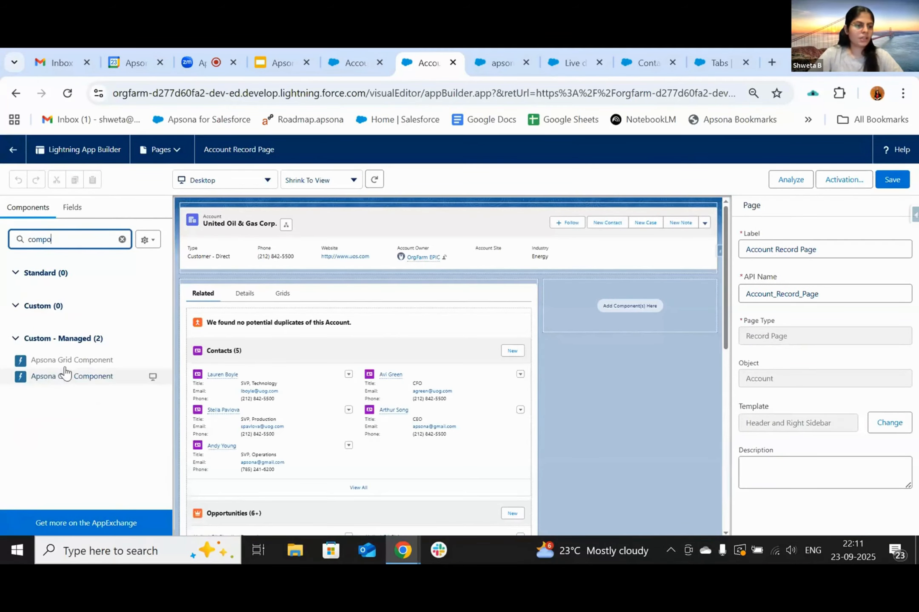
drag(64, 373, 298, 283)
click(280, 301)
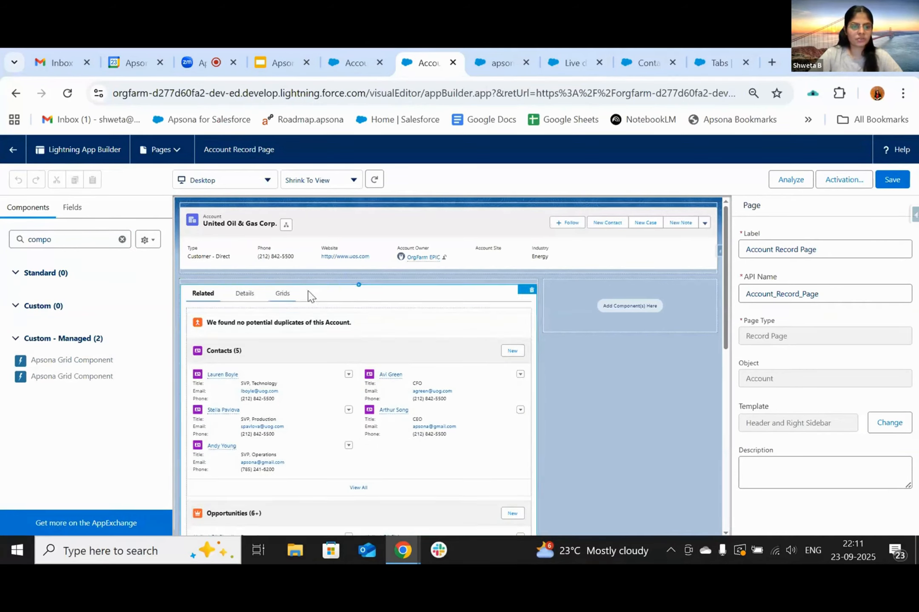
drag(95, 376, 272, 289)
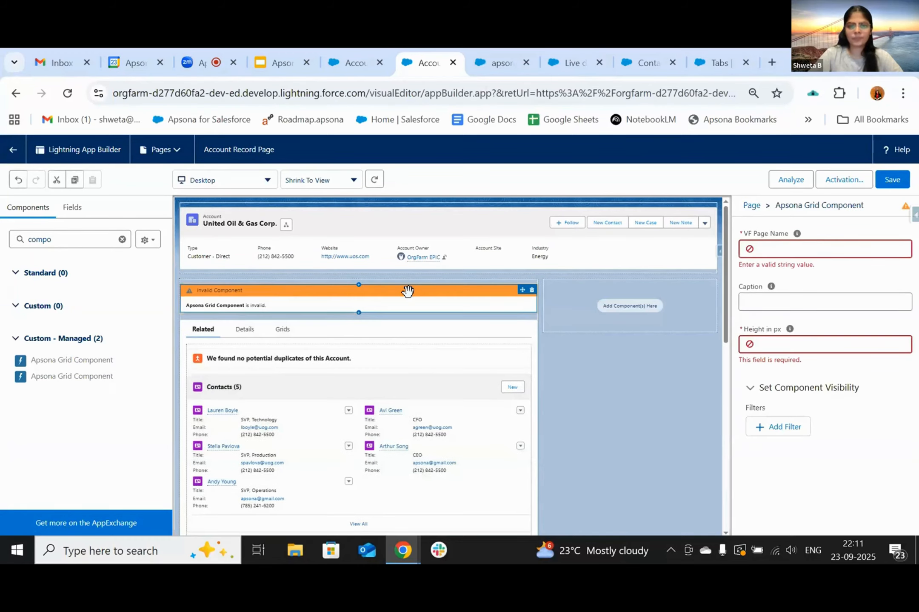
- Set the component's VF Page Name to ApG_Live_sep_demo with value 300, save, and return to the account
click(791, 252)
key(ctrl+v)
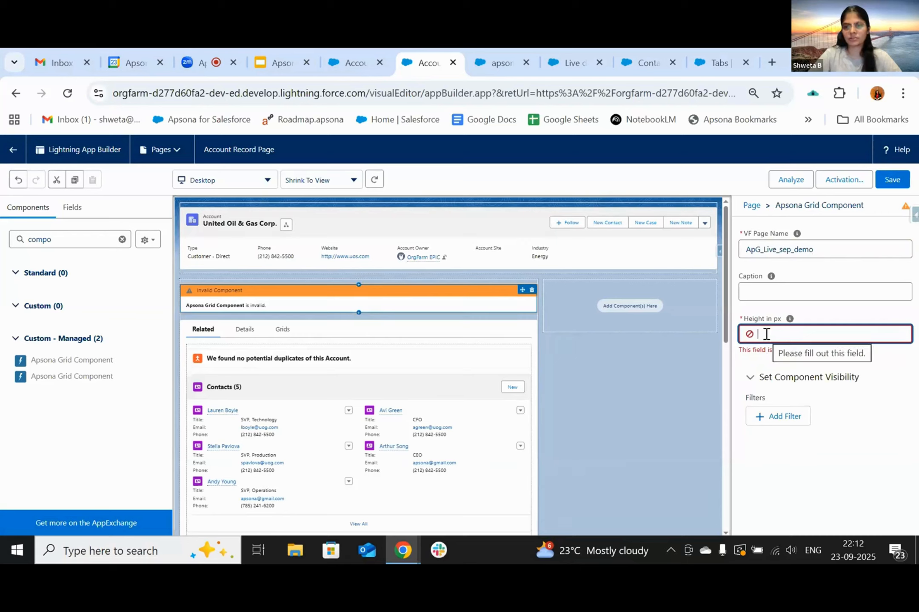
text(300)
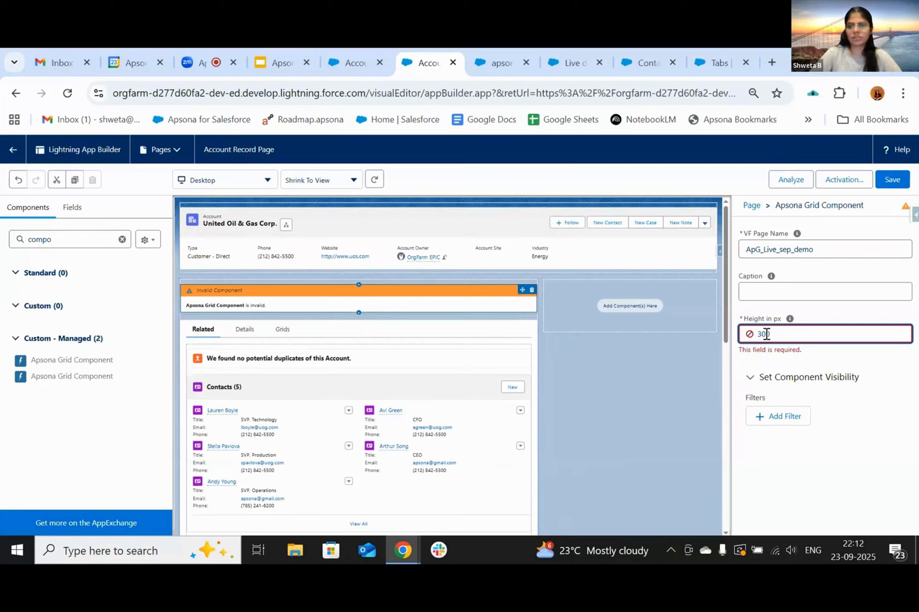
click(893, 182)
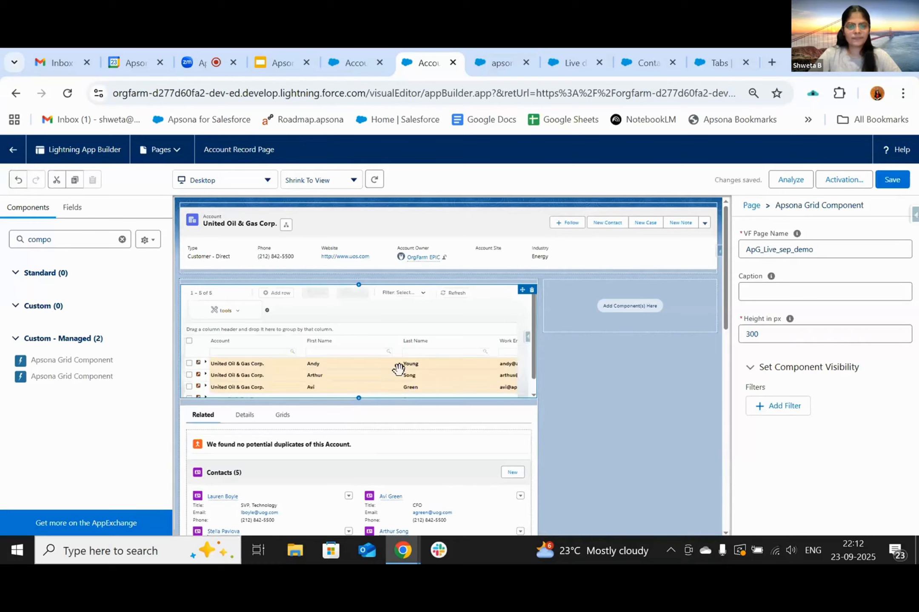
click(891, 179)
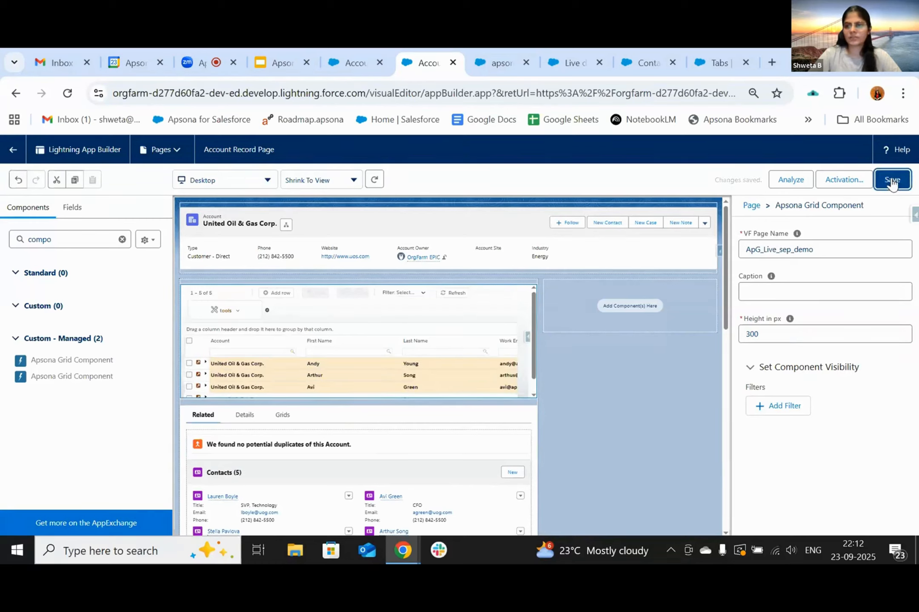
click(14, 153)
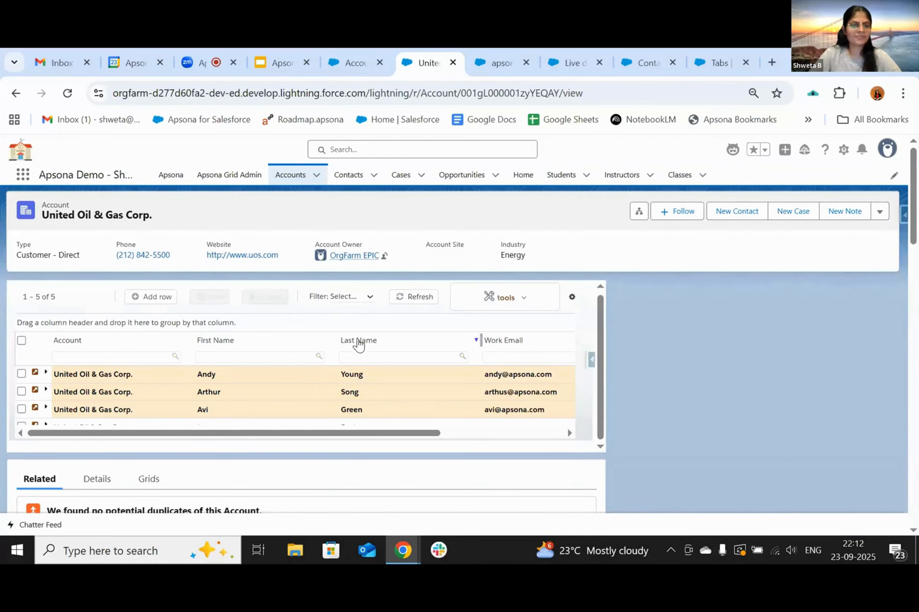
- Scroll through the contact grid on the United Oil & Gas Corp. account, then go back to Grid Admin
scroll(357, 340, down, 2)
scroll(359, 339, down, 3)
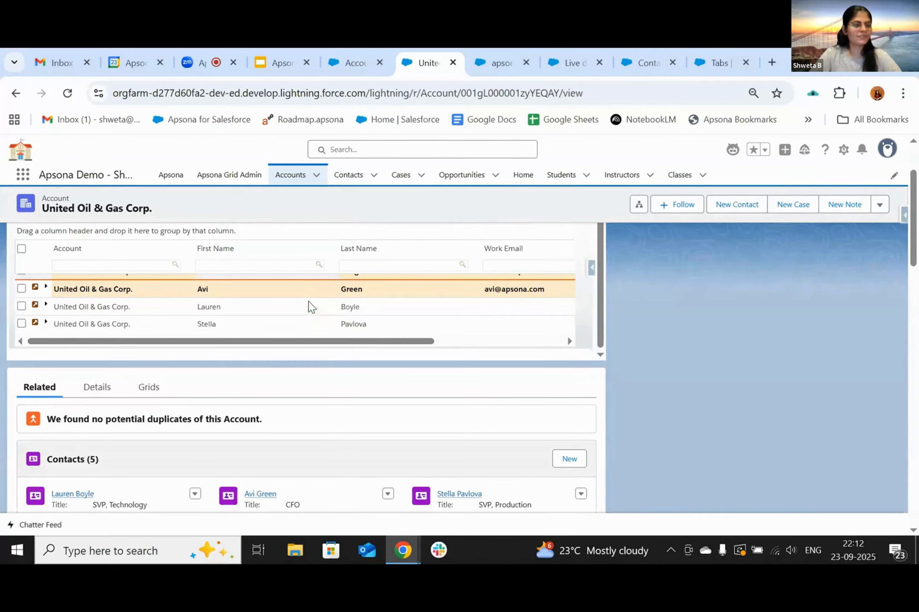
scroll(309, 305, up, 2)
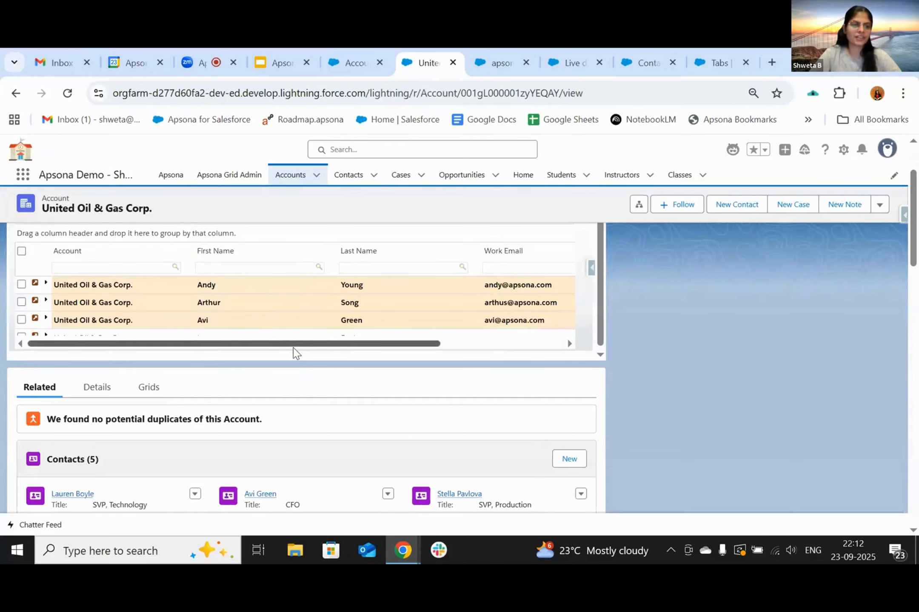
scroll(293, 352, up, 2)
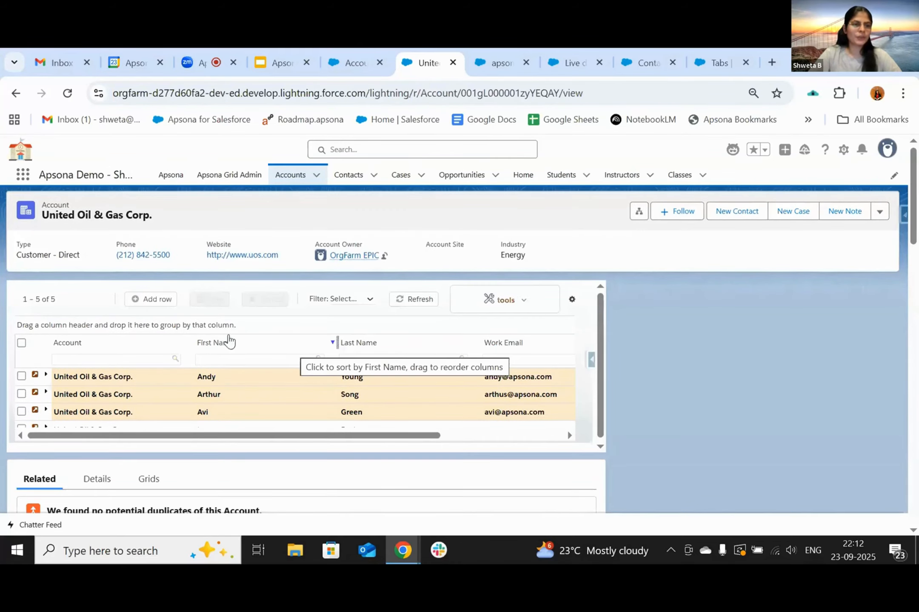
scroll(216, 325, down, 1)
scroll(216, 325, down, 3)
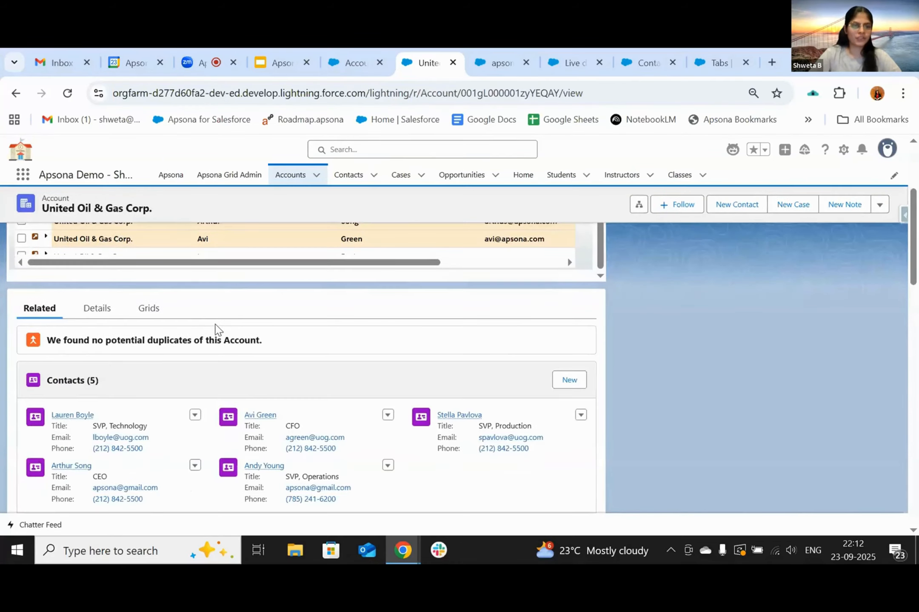
scroll(216, 325, up, 3)
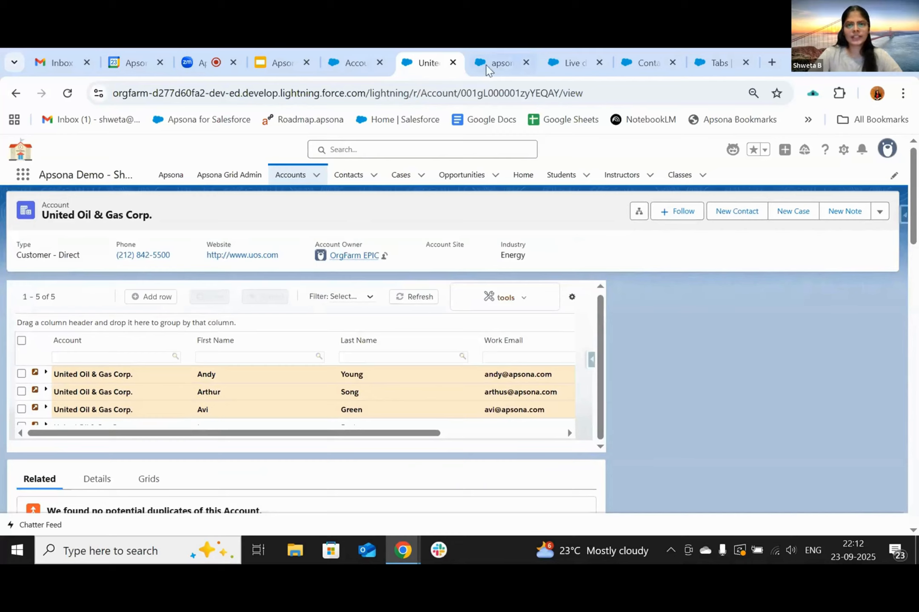
mouse_move(493, 71)
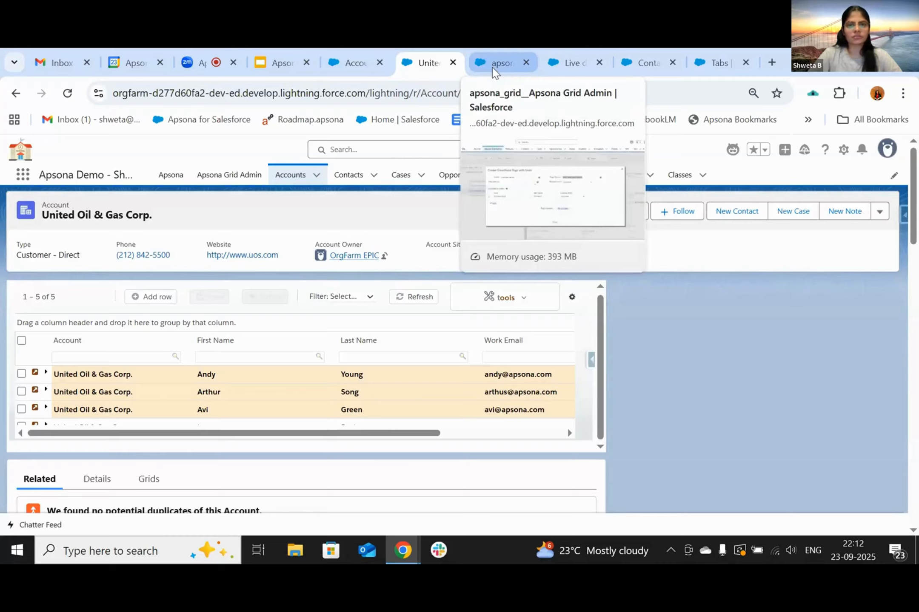
click(494, 73)
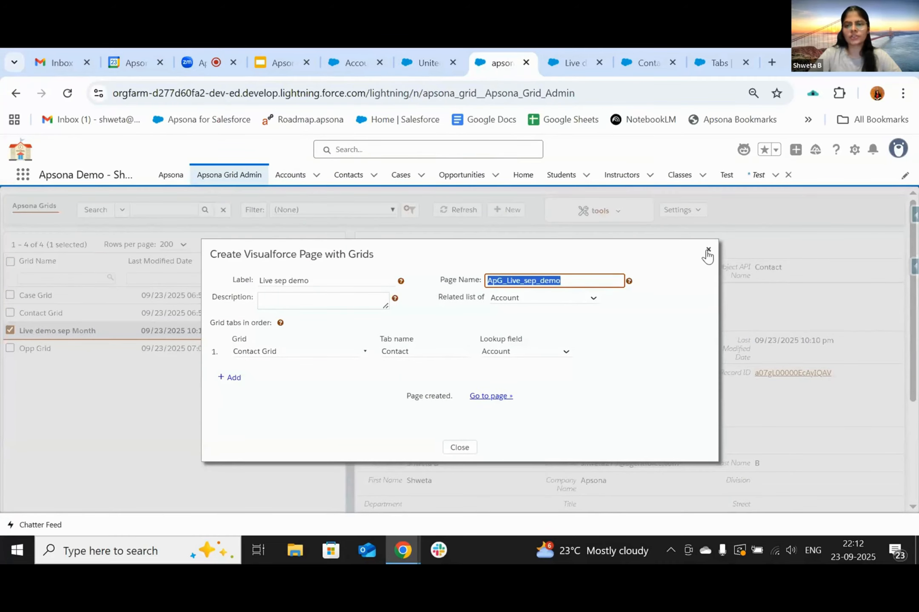
- Close the finished dialog, select Case Grid and Contact Grid, and start a top-level Visualforce page
click(707, 251)
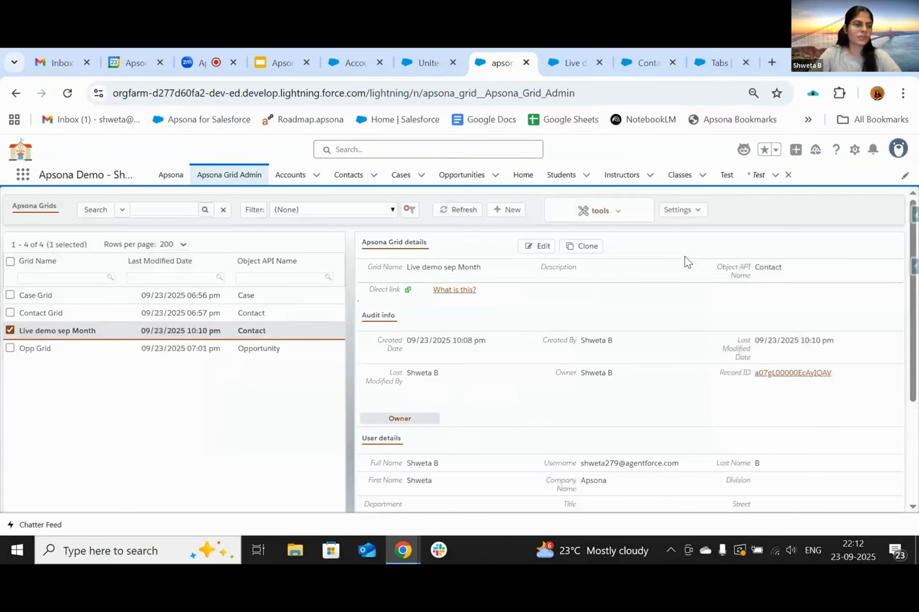
click(10, 331)
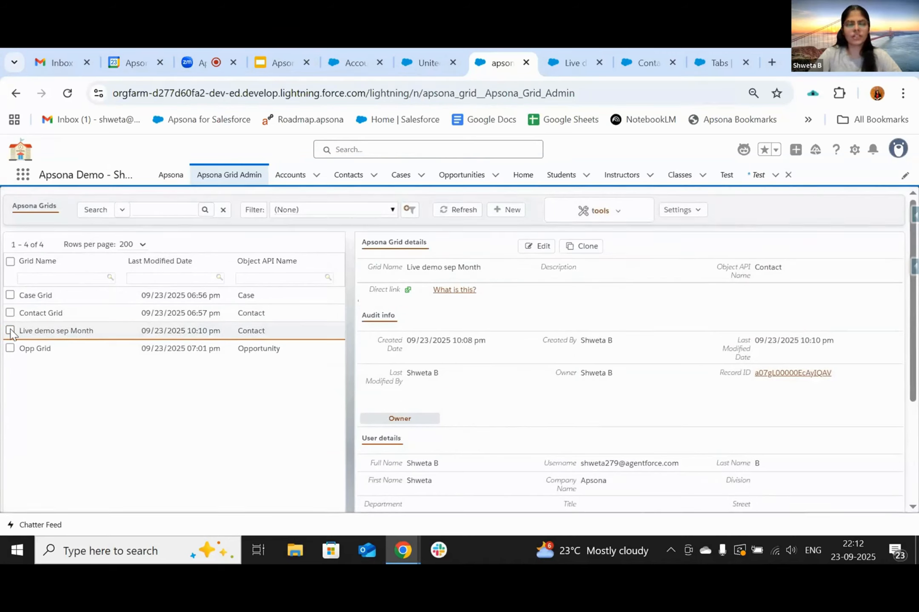
click(10, 295)
click(10, 313)
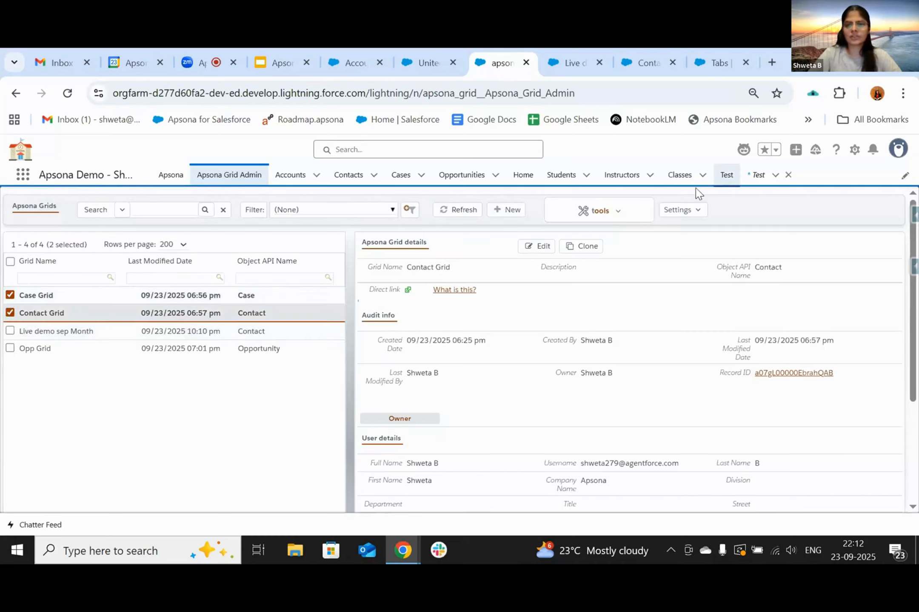
click(615, 221)
mouse_move(599, 262)
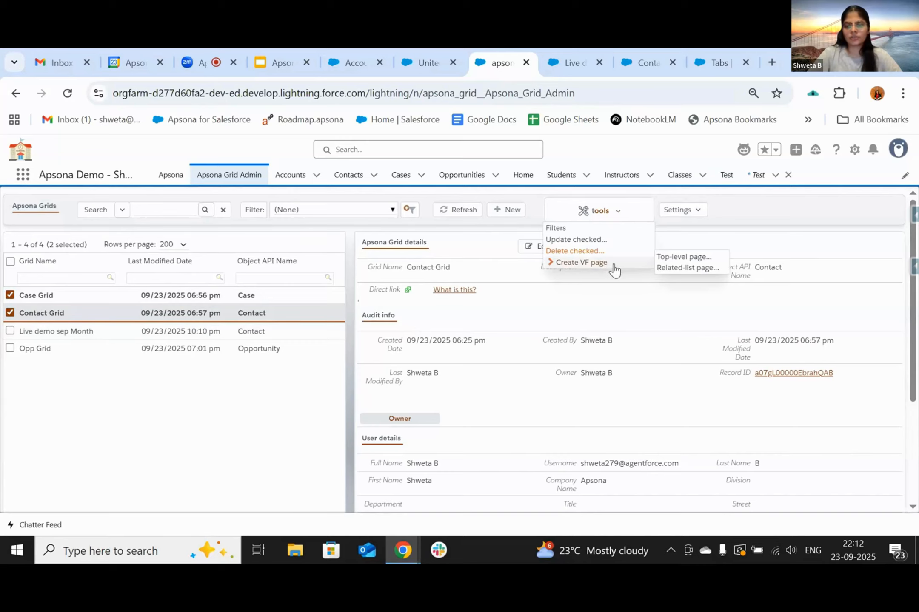
click(676, 257)
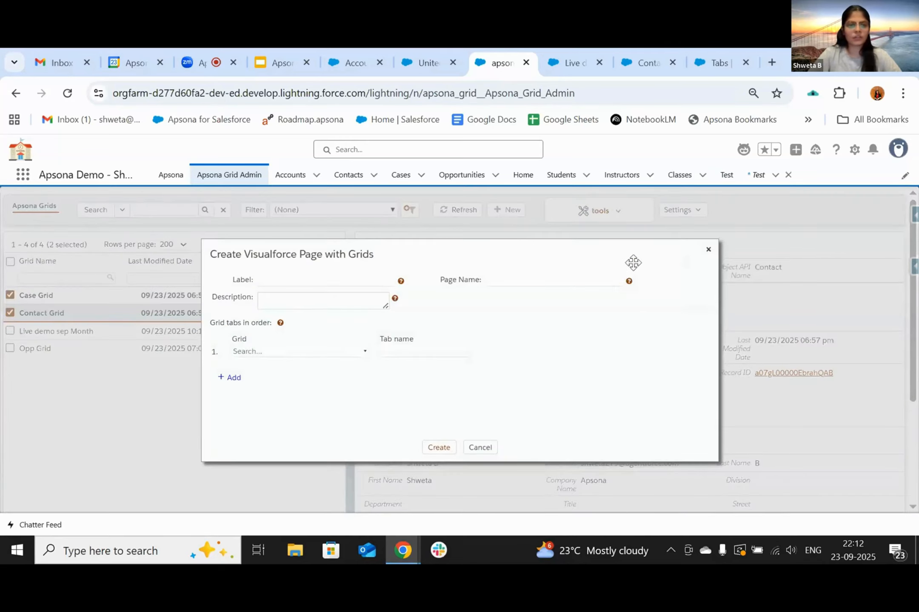
- Label the page 'Live' and assign Case Grid and Opp Grid to two tab rows
click(276, 283)
text(Li)
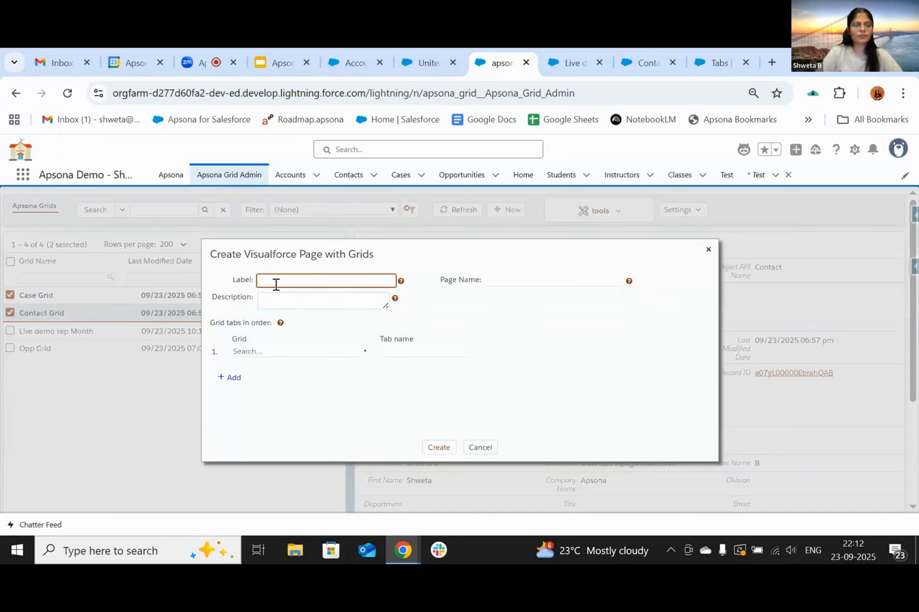
text(ve demo sep)
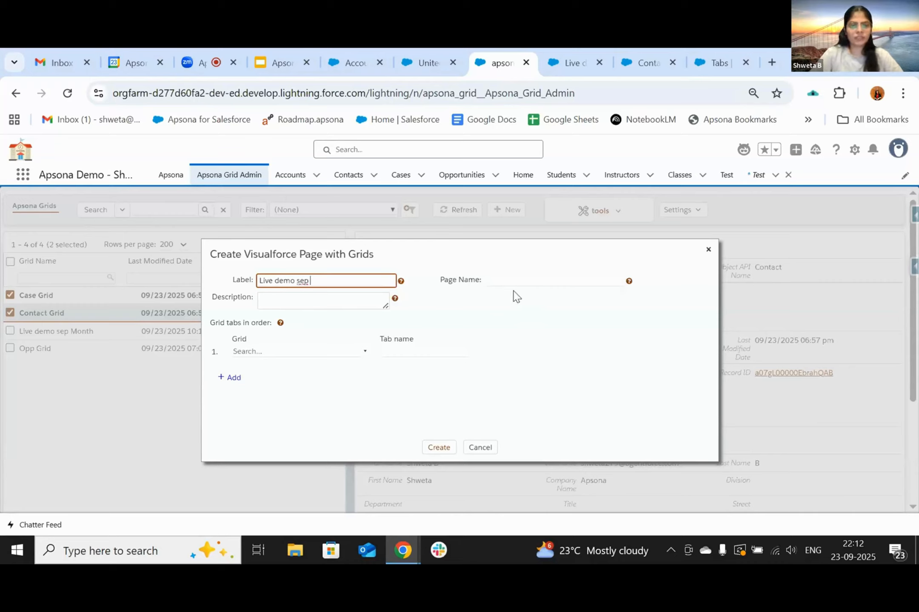
click(268, 351)
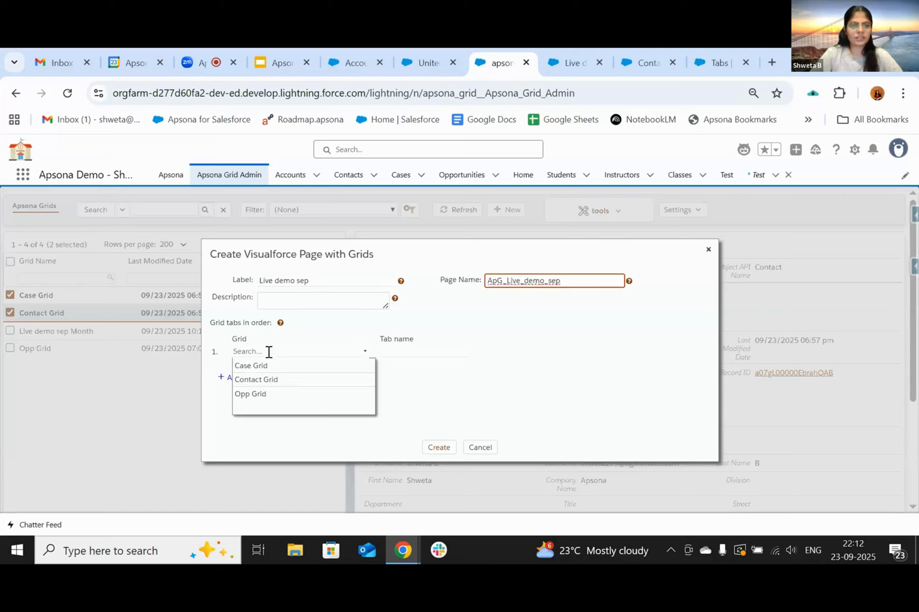
click(262, 366)
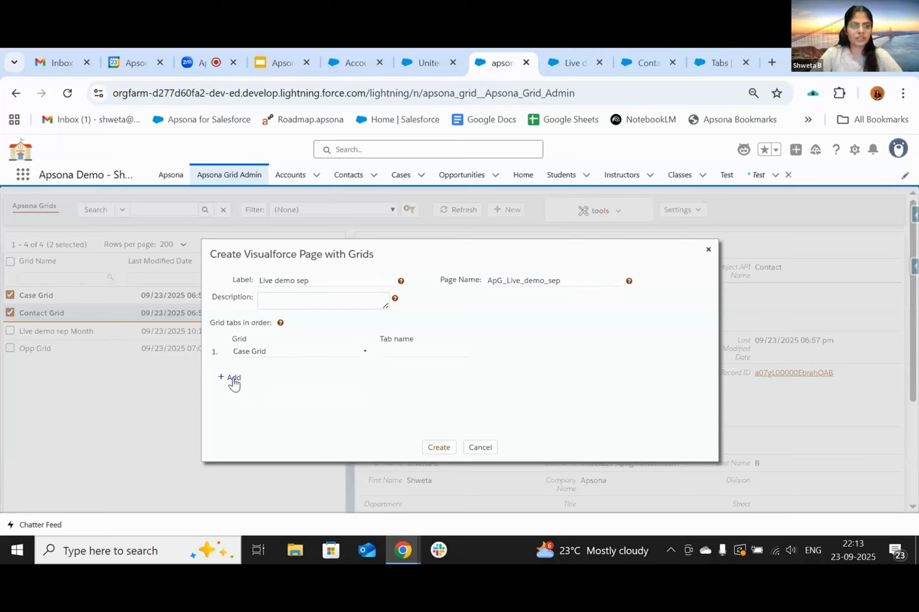
click(233, 378)
click(259, 366)
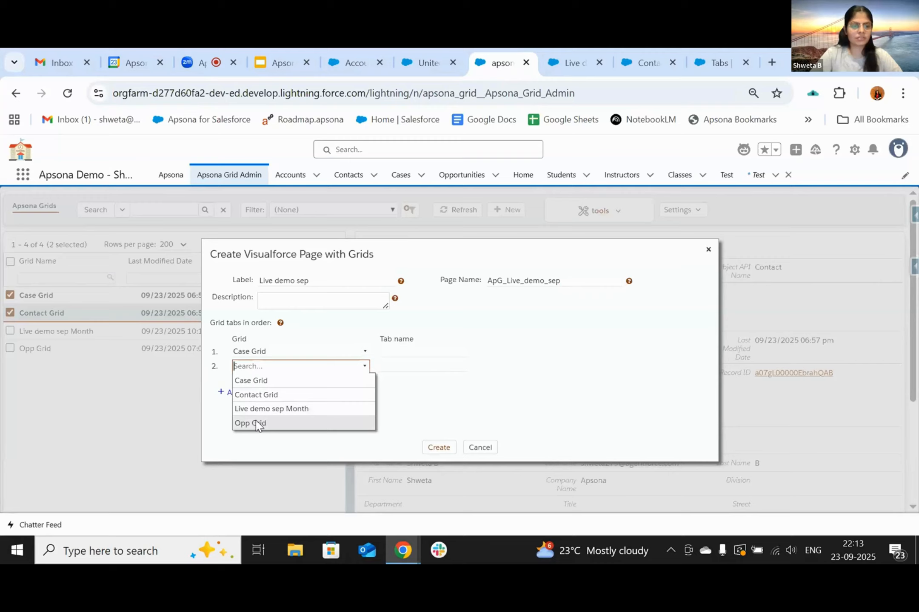
click(259, 423)
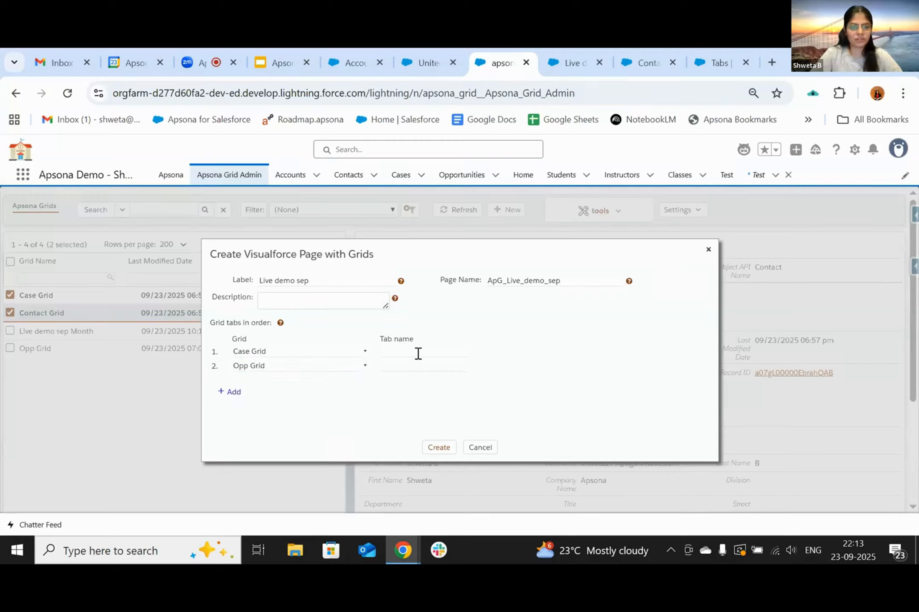
- Name the tabs 'Case' and 'Opp', create the page, and open it
click(418, 353)
text(Cas)
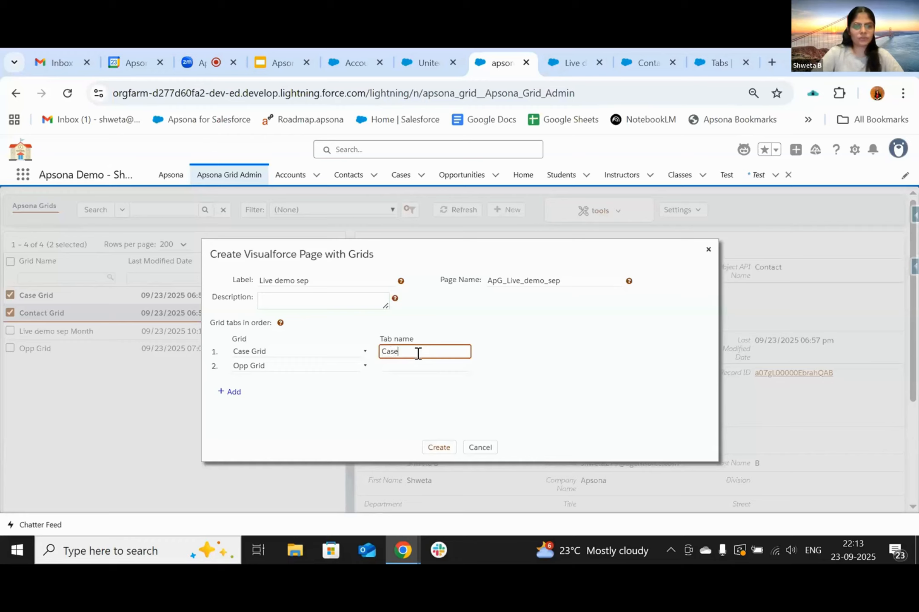
text(e)
click(396, 366)
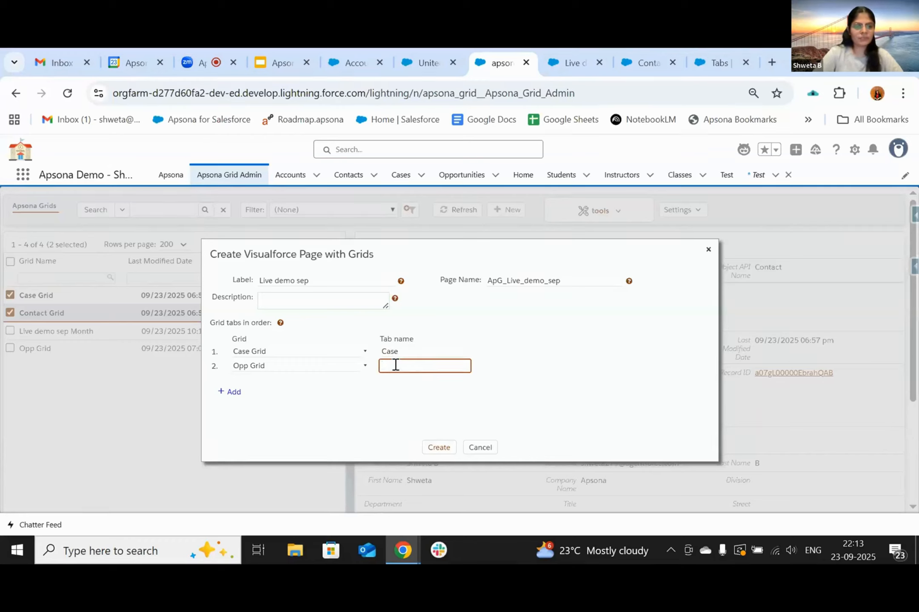
text(Opp)
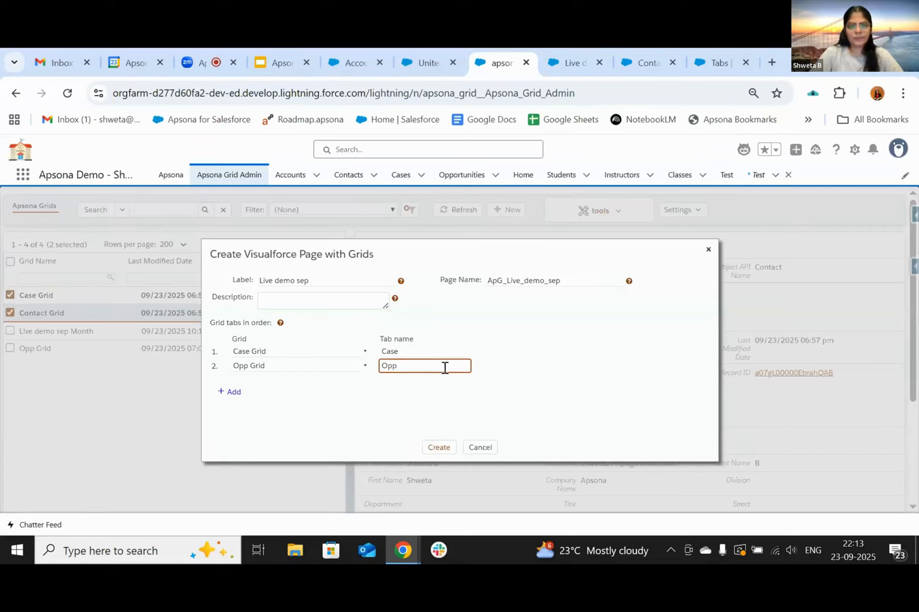
click(439, 447)
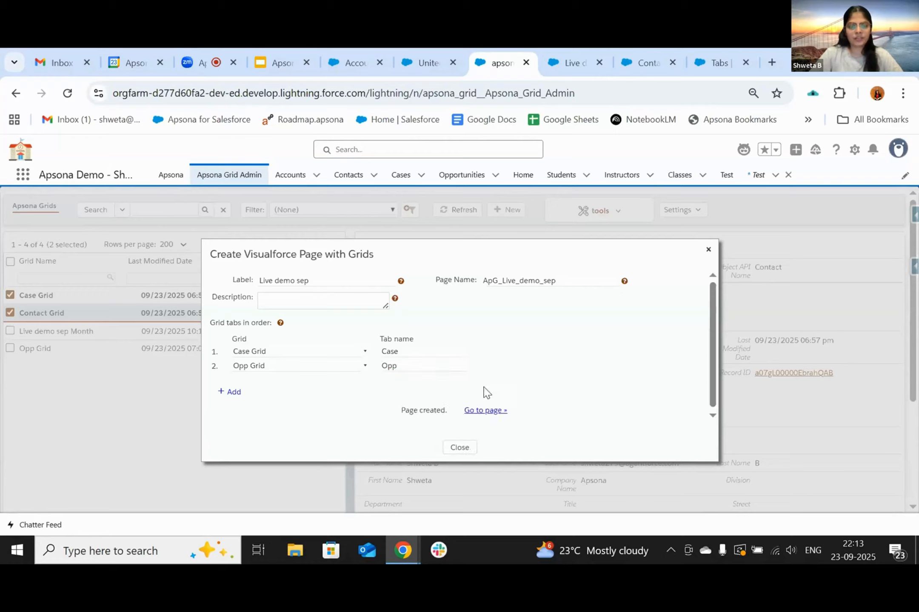
click(483, 419)
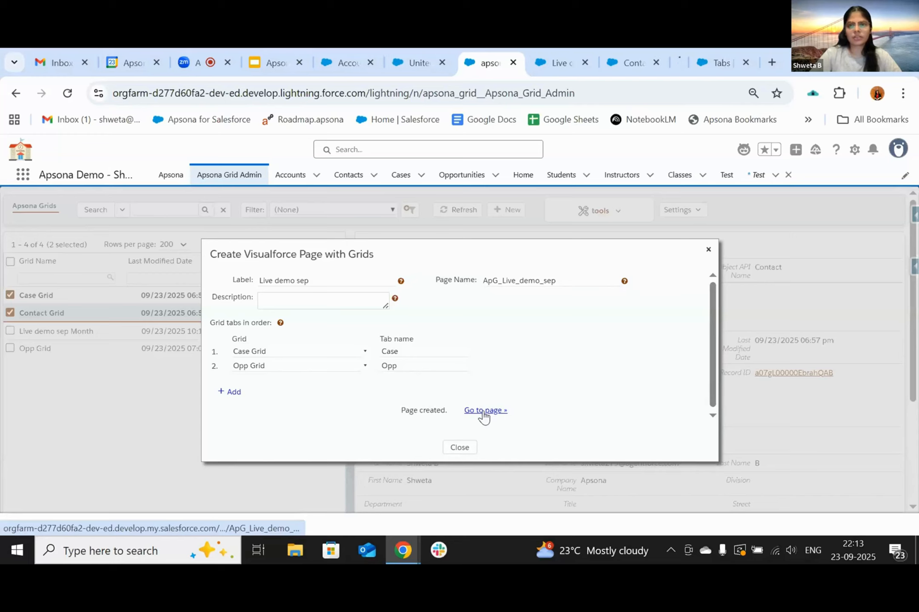
click(648, 65)
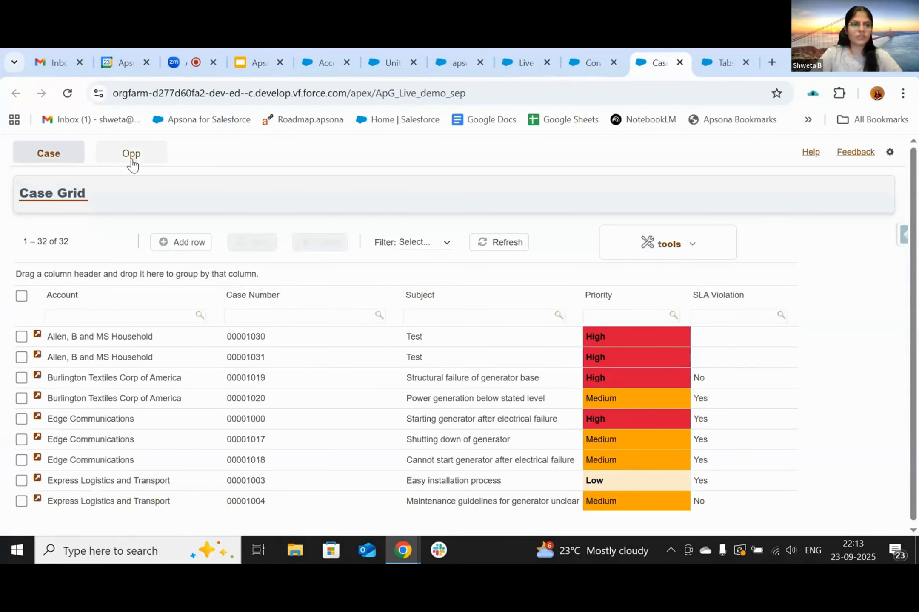
- Switch between the Opp and Case grid tabs on the new page, then go to Setup's Tabs list
click(131, 158)
click(36, 163)
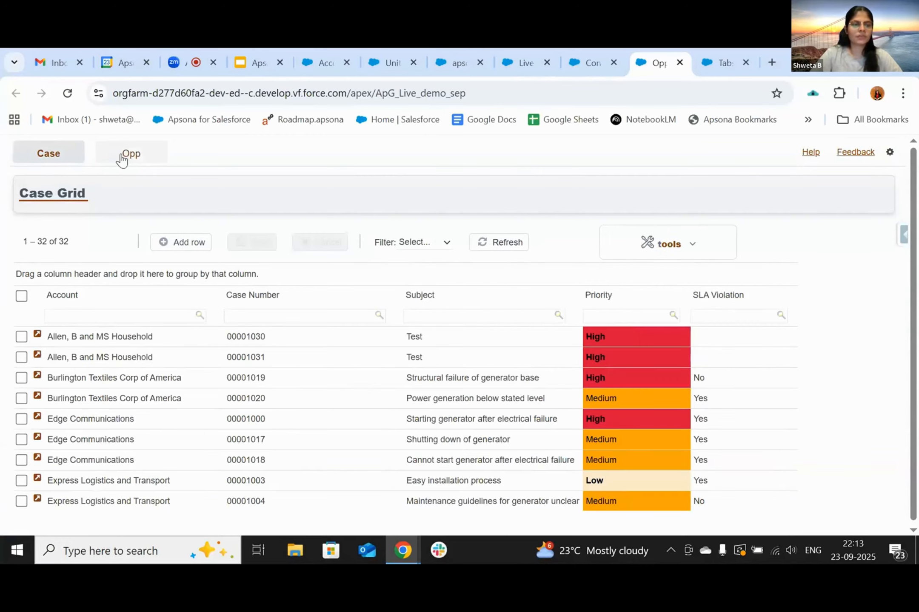
click(123, 157)
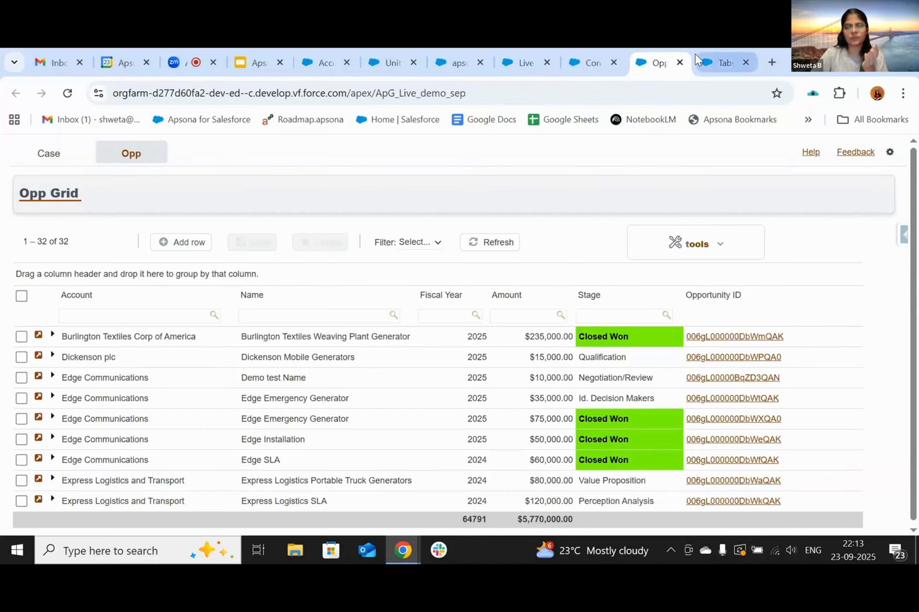
mouse_move(696, 59)
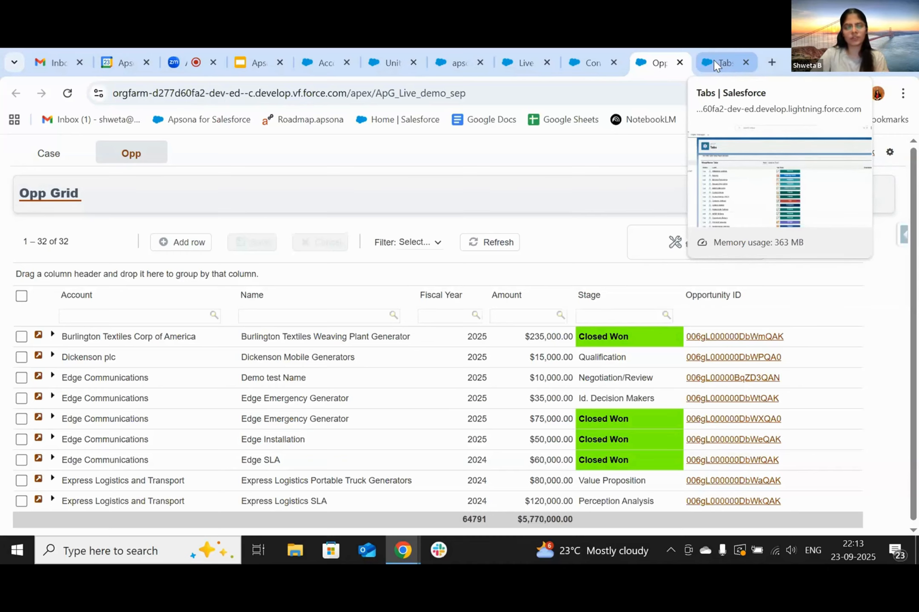
click(714, 64)
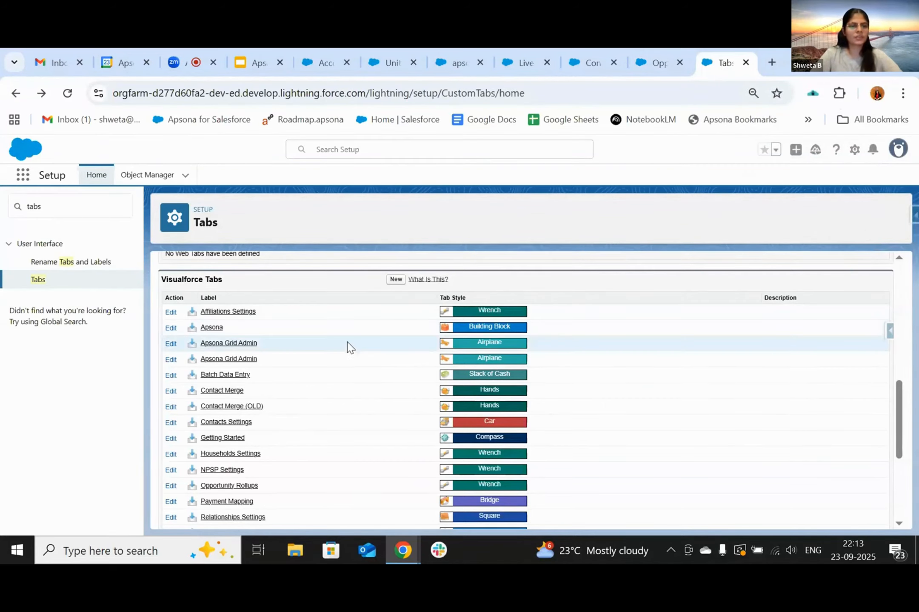
- Start a new Visualforce tab for the Live sep demo page labelled 'Demo'
scroll(347, 346, up, 3)
scroll(347, 347, down, 4)
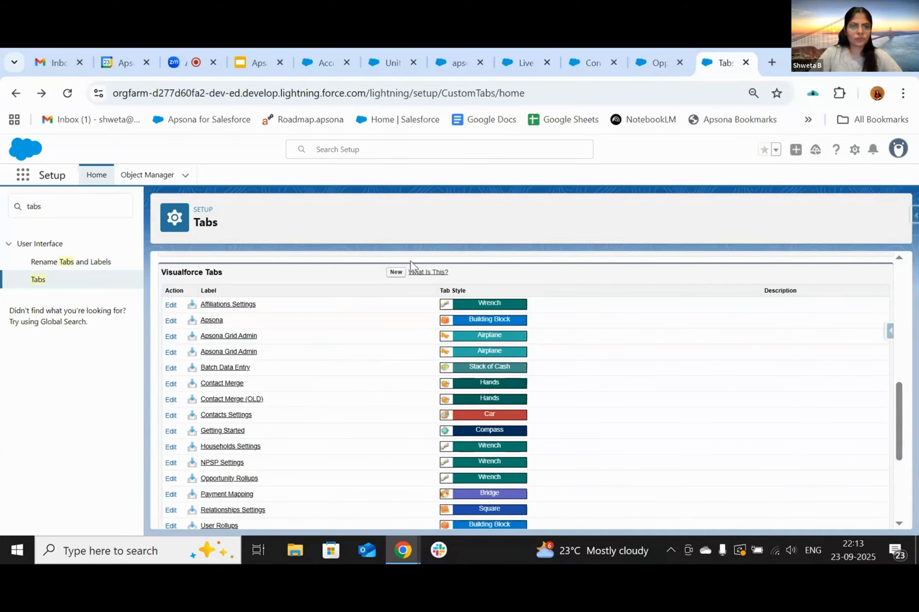
click(391, 274)
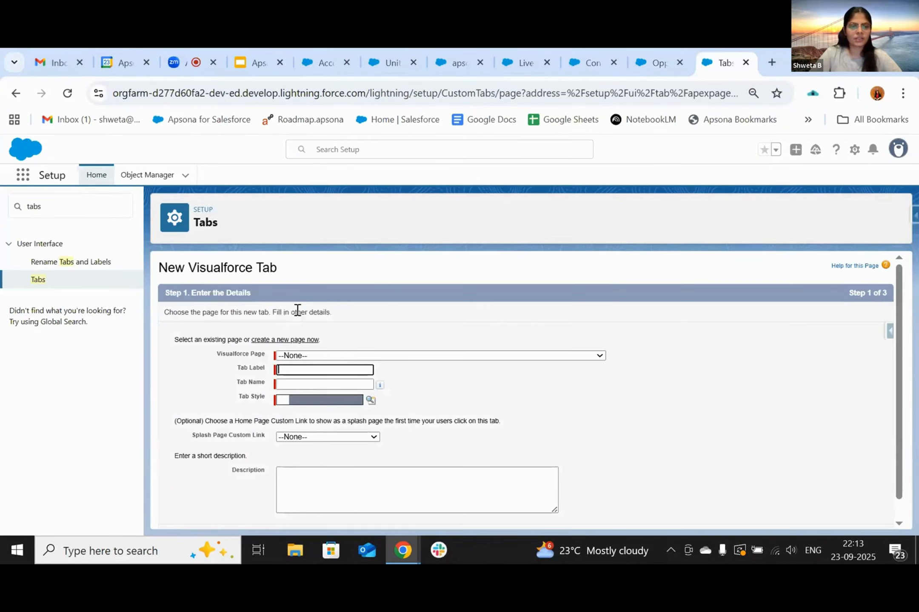
click(336, 356)
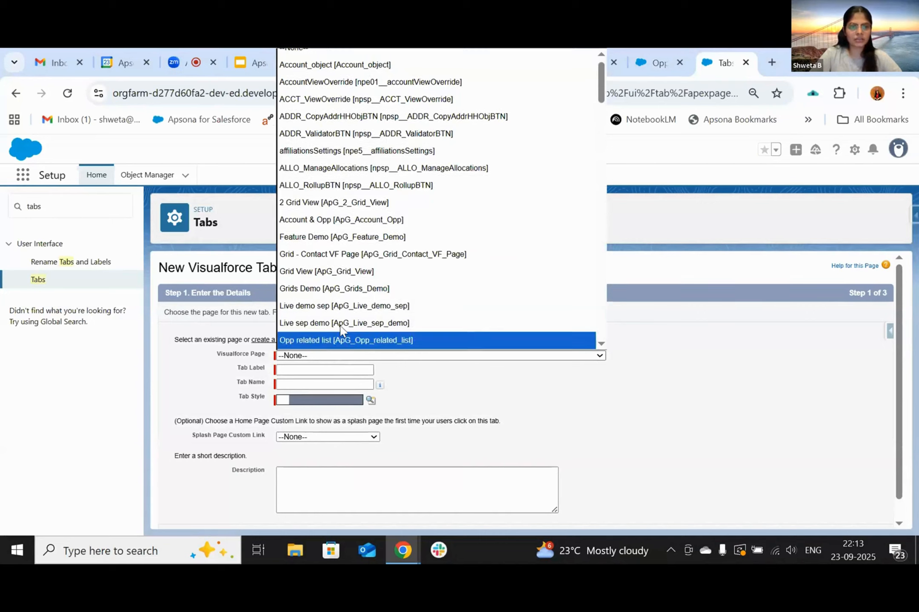
scroll(342, 298, down, 2)
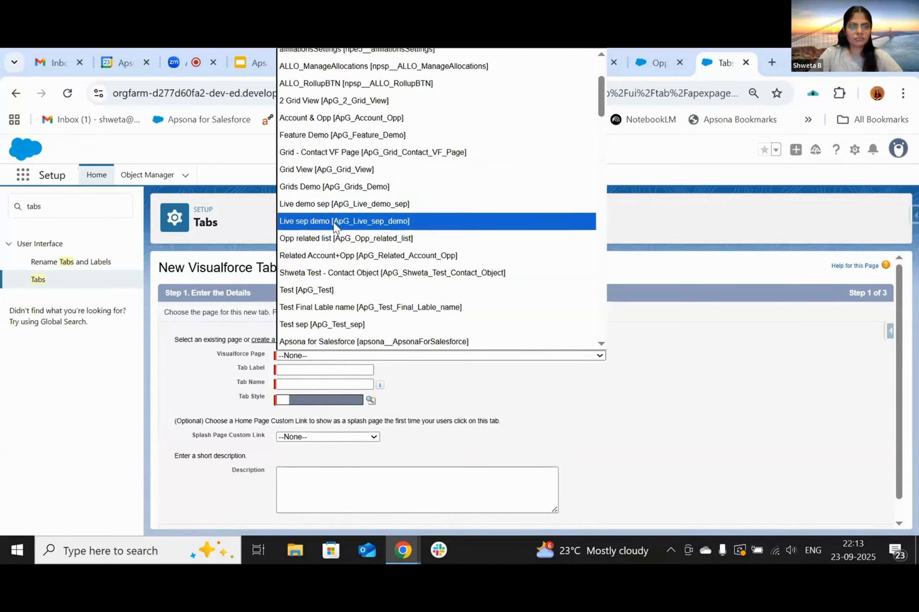
click(335, 225)
scroll(506, 412, down, 1)
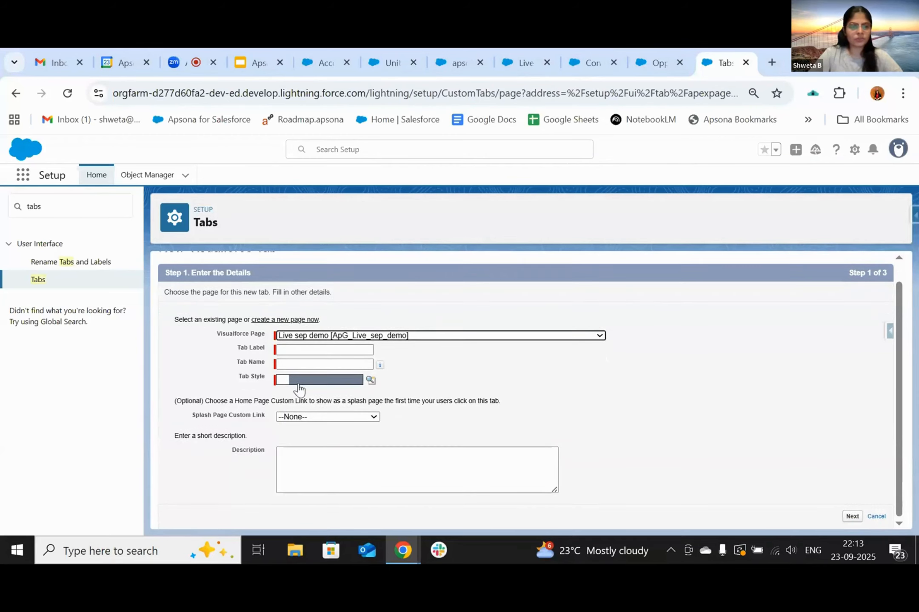
click(290, 351)
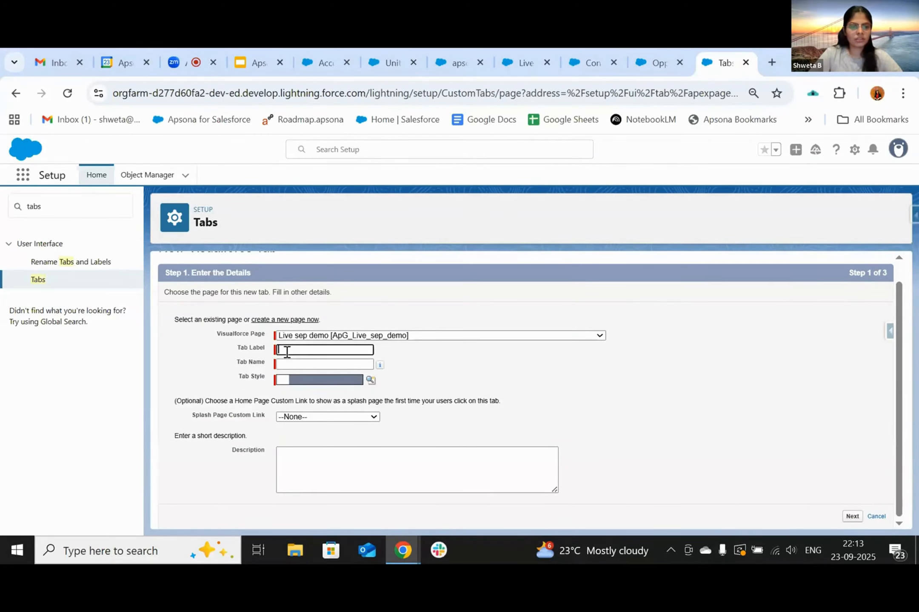
text(Demo)
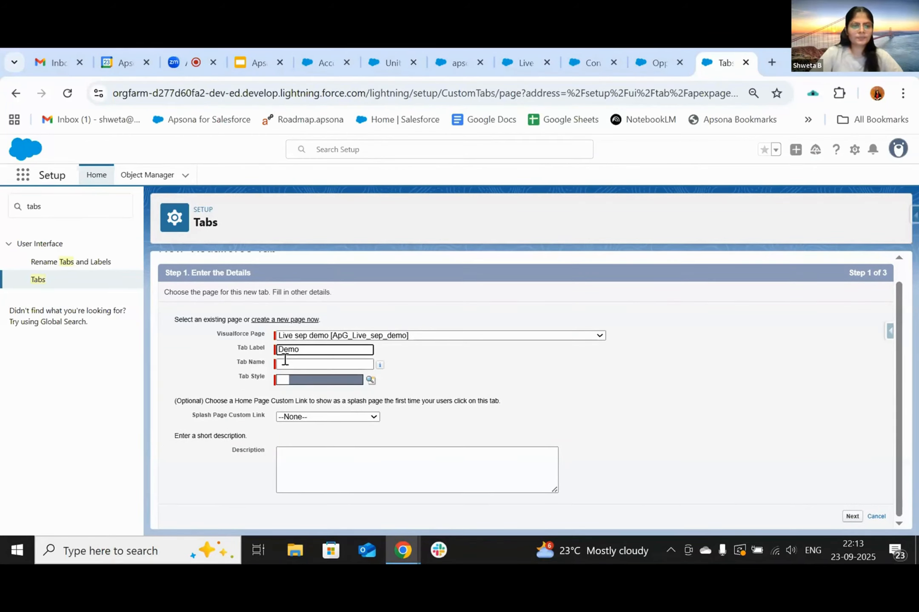
click(285, 360)
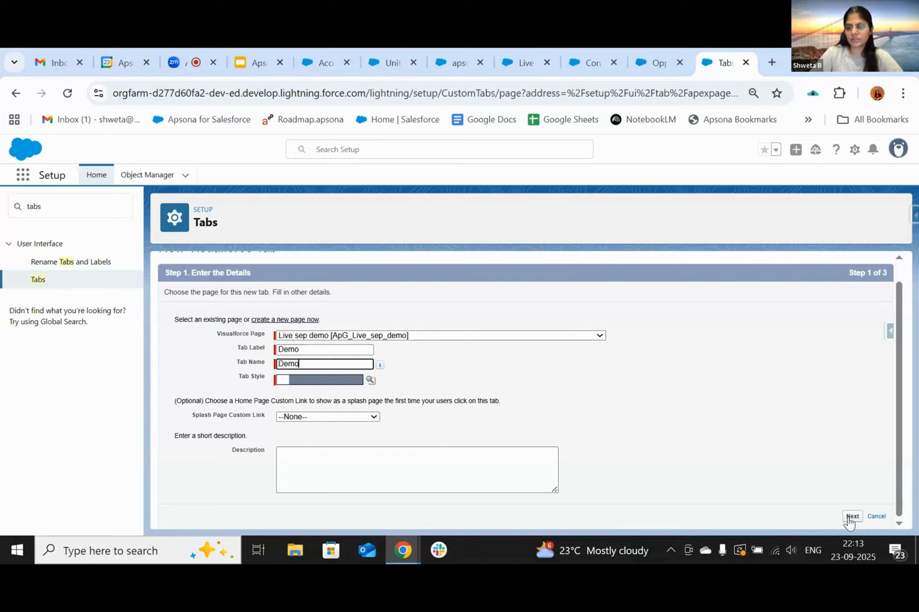
- Give the Demo tab the Bell style and proceed through profile visibility and app assignment
click(848, 517)
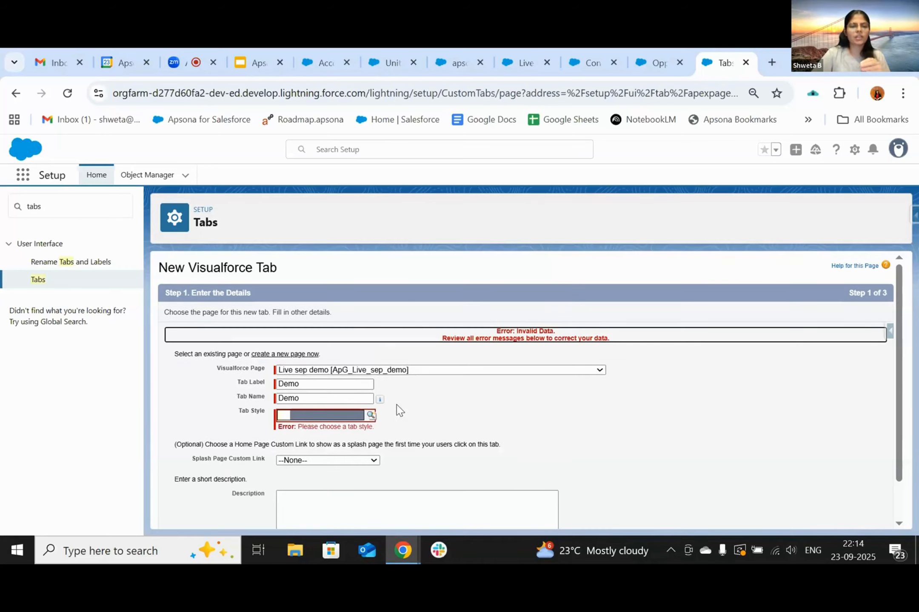
click(326, 419)
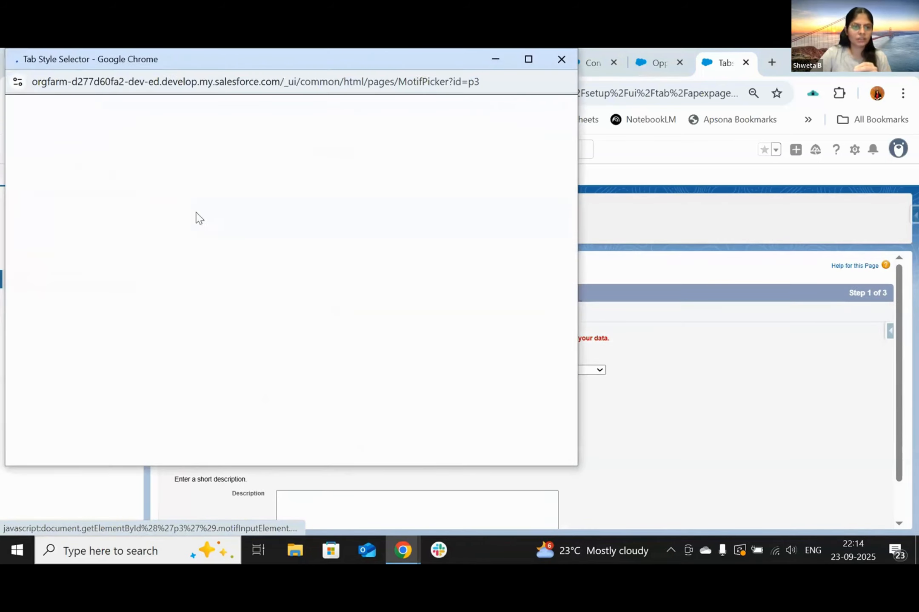
click(209, 162)
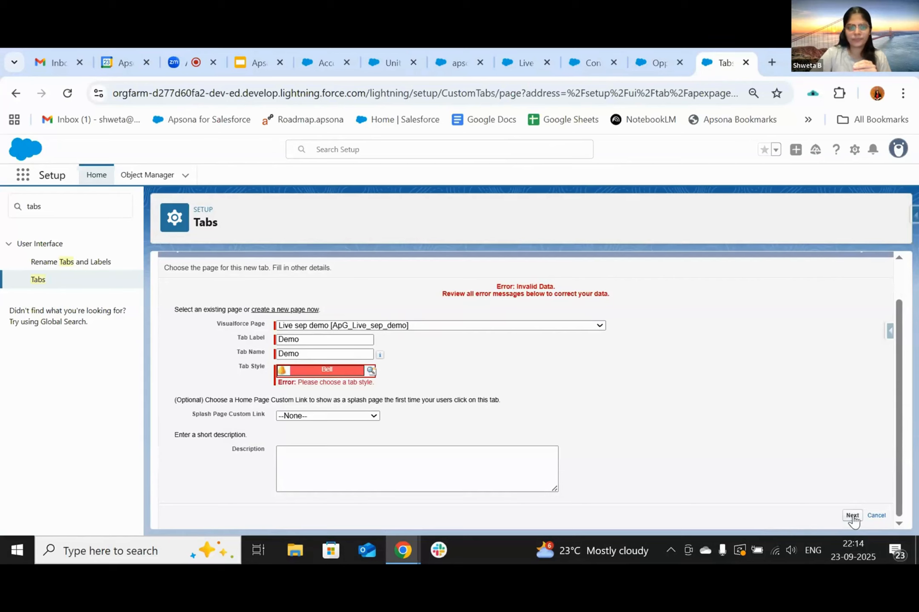
click(852, 515)
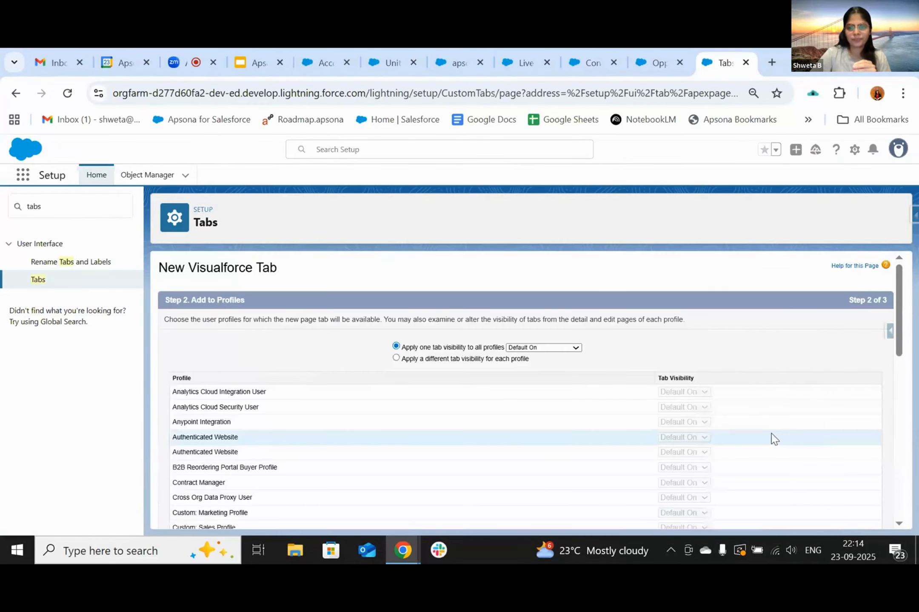
scroll(771, 437, down, 10)
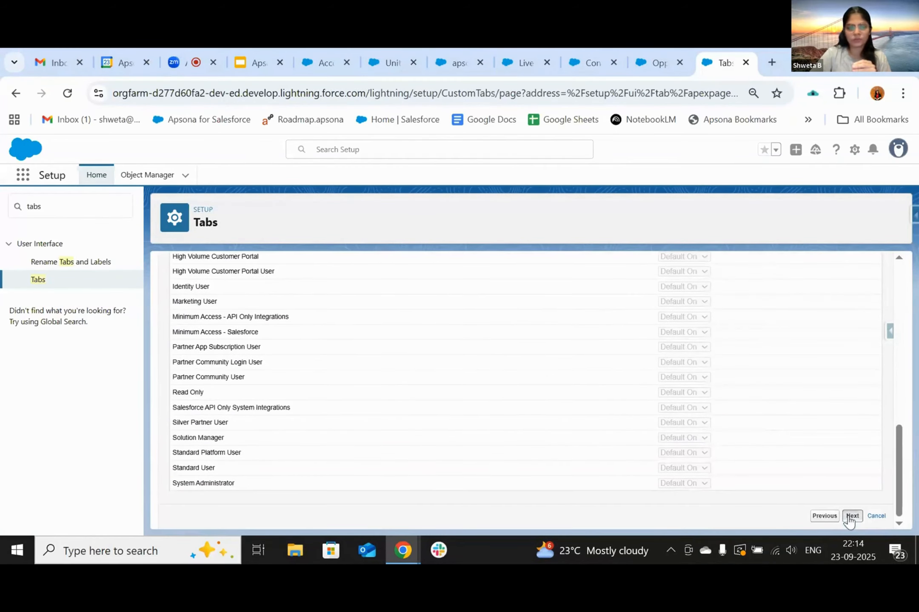
click(850, 516)
scroll(738, 404, down, 10)
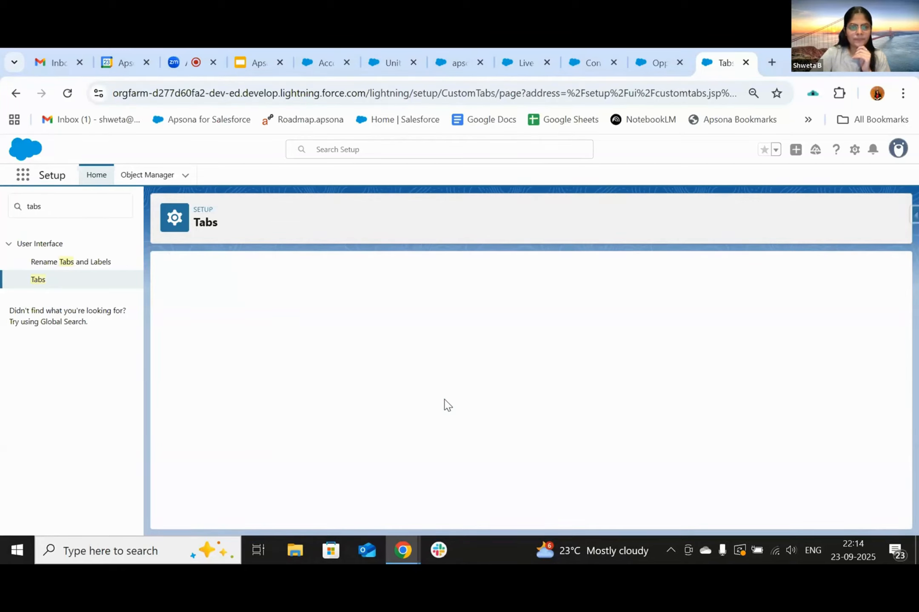
scroll(373, 321, down, 10)
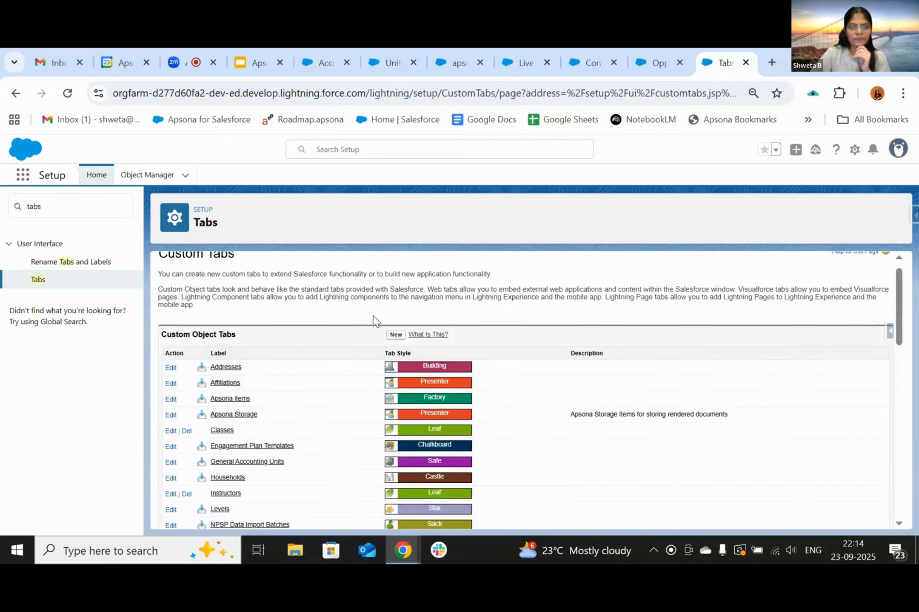
scroll(373, 322, down, 5)
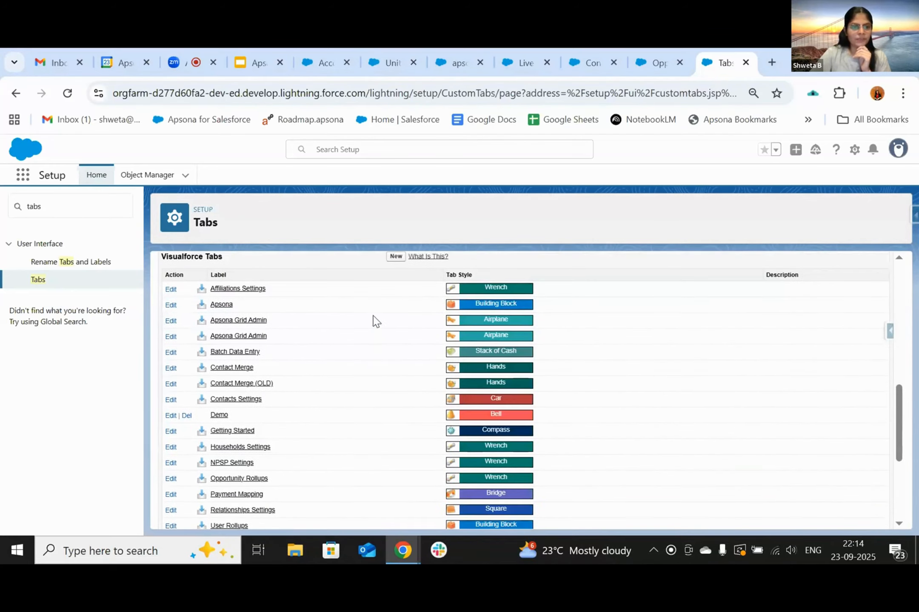
scroll(373, 322, up, 3)
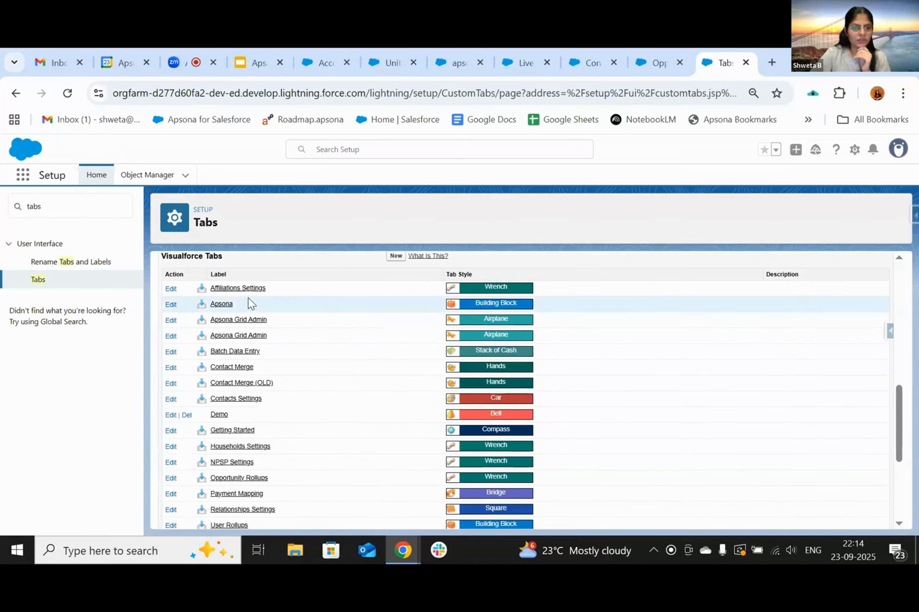
scroll(256, 400, down, 1)
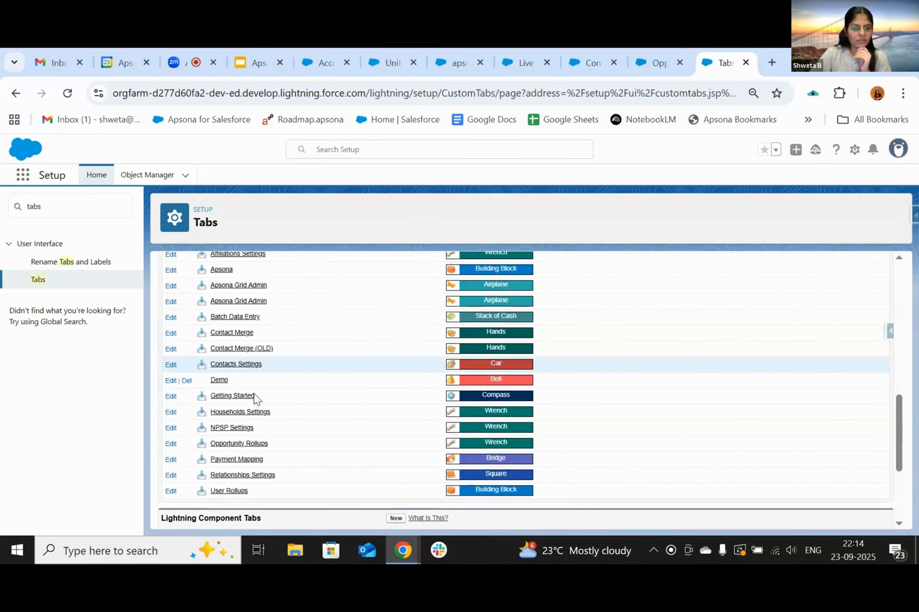
scroll(255, 400, up, 2)
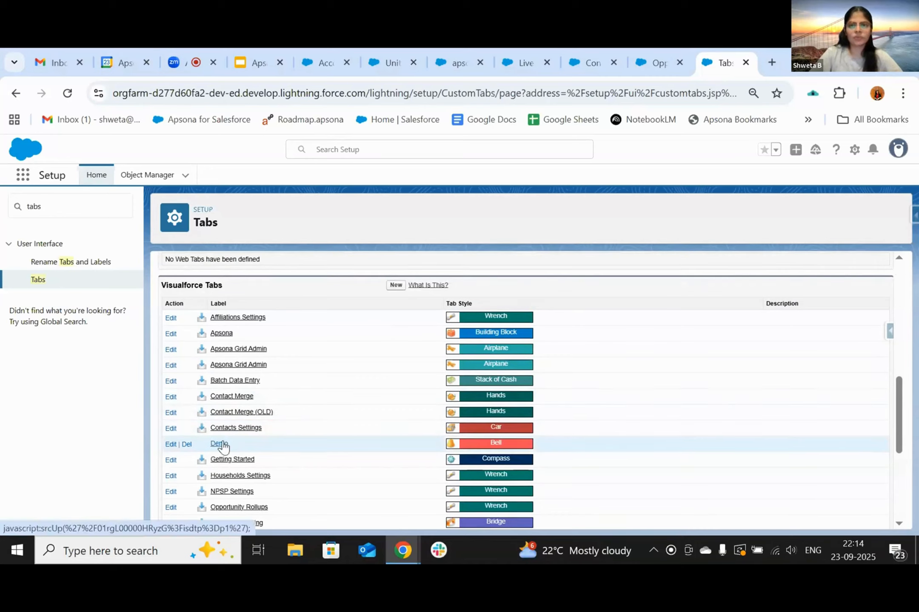
- Find 'demo' in the App Launcher and open the new Demo tab
click(646, 70)
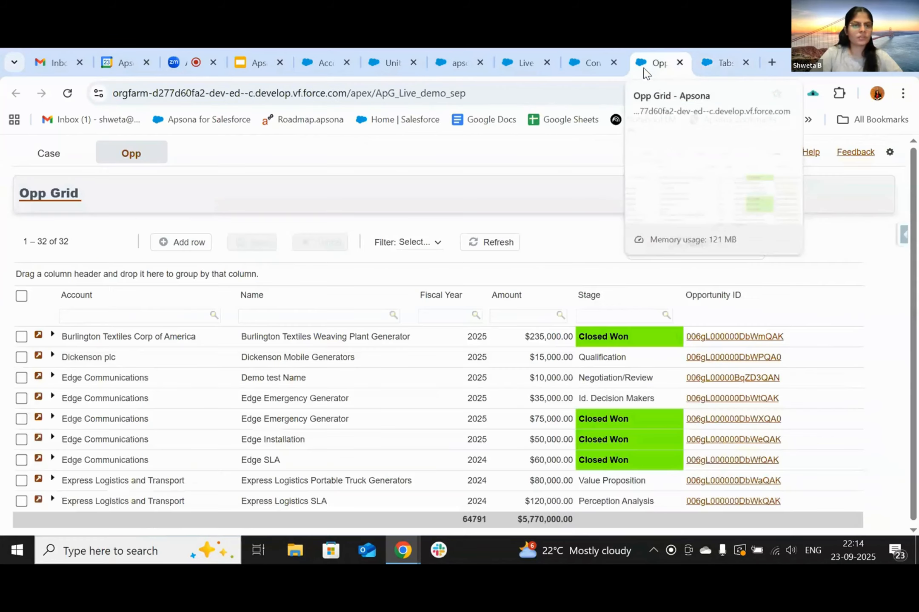
click(442, 61)
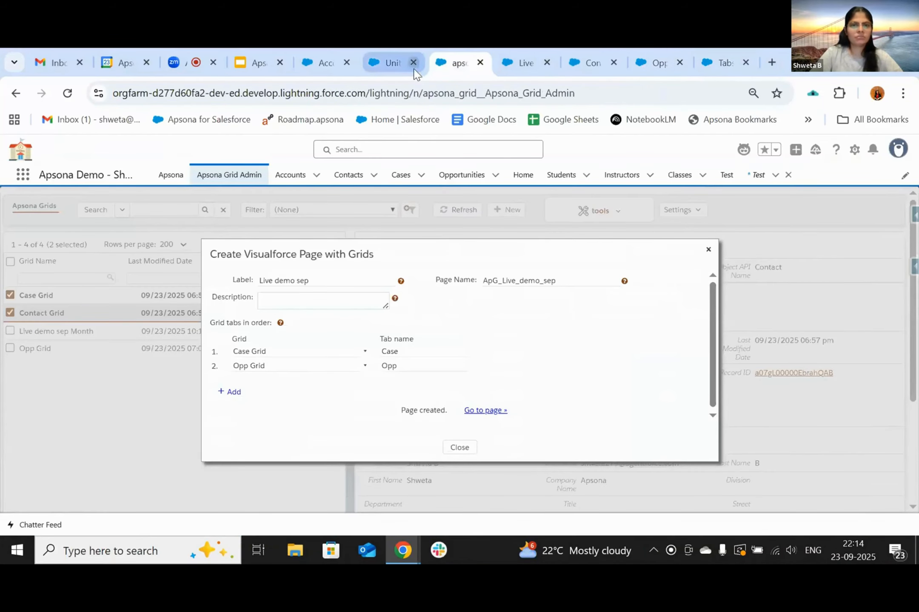
click(393, 65)
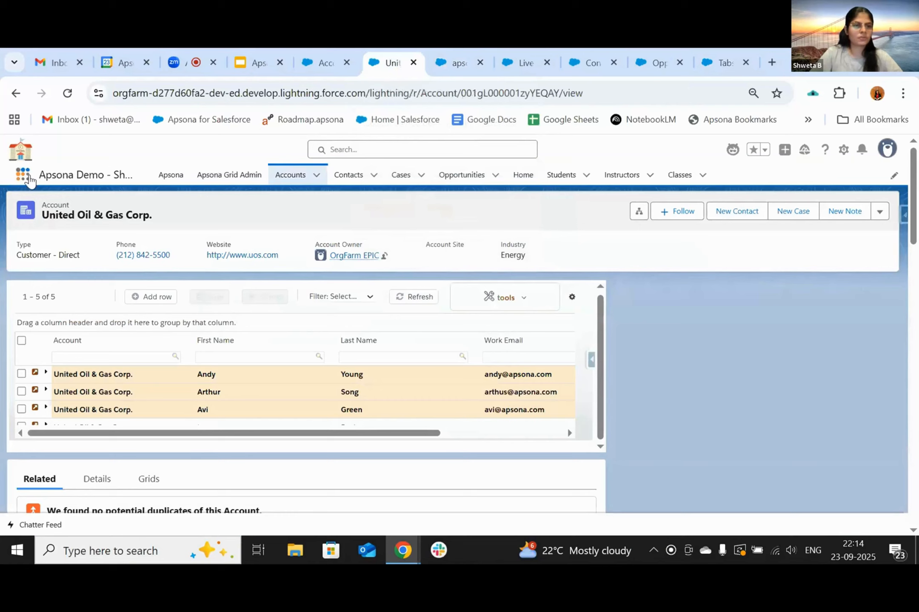
click(22, 175)
text(demo)
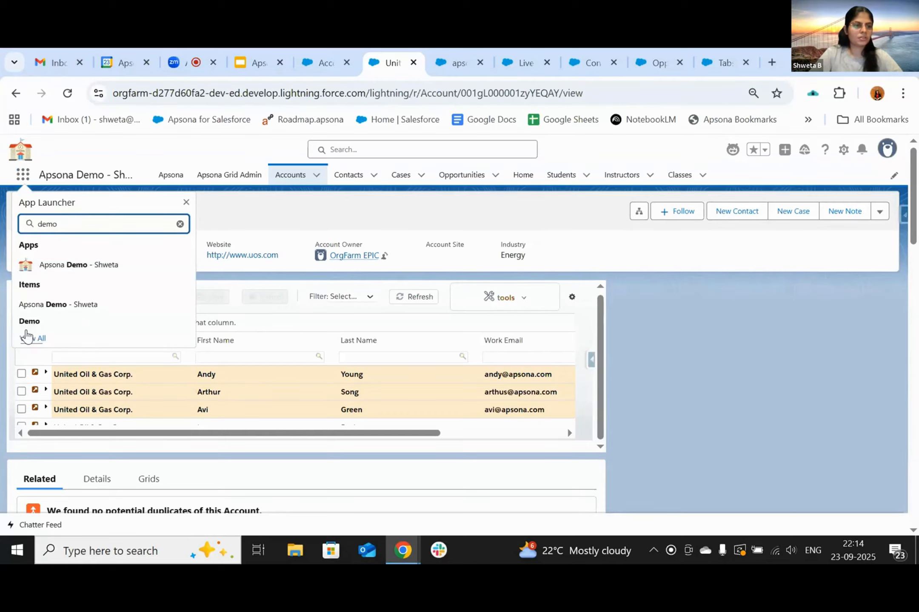
click(27, 324)
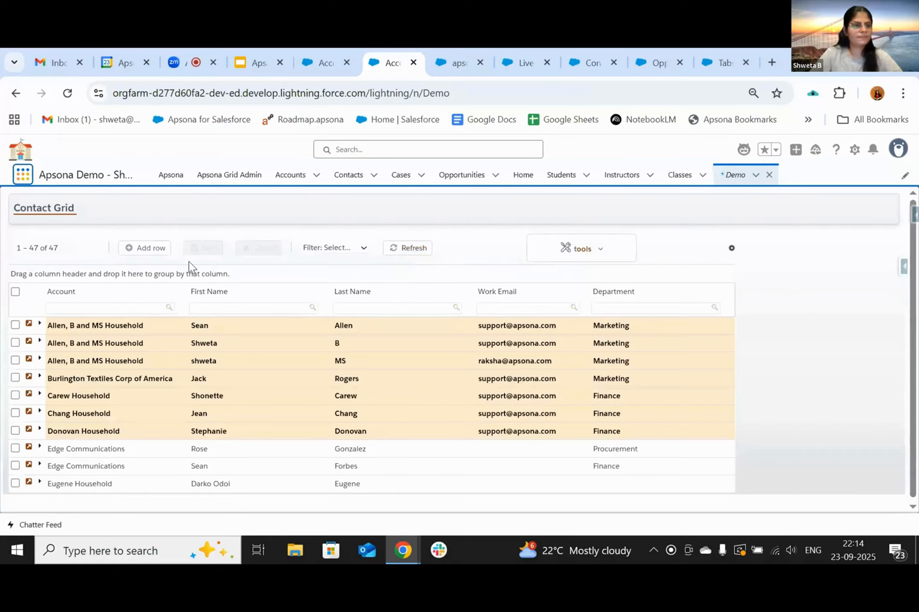
- Scroll the Demo tab's Contact Grid, then stop the Zoom screen share
scroll(150, 410, down, 3)
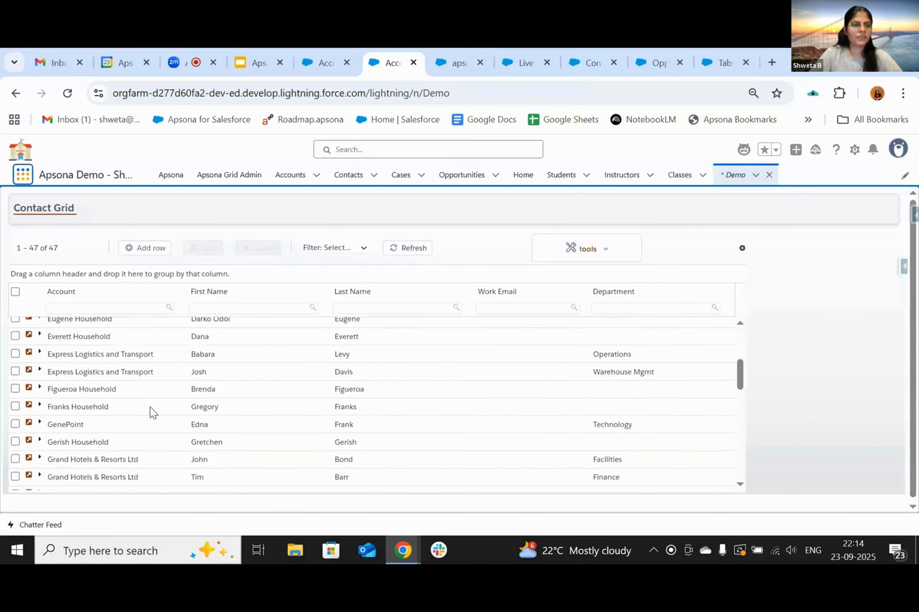
scroll(171, 383, up, 3)
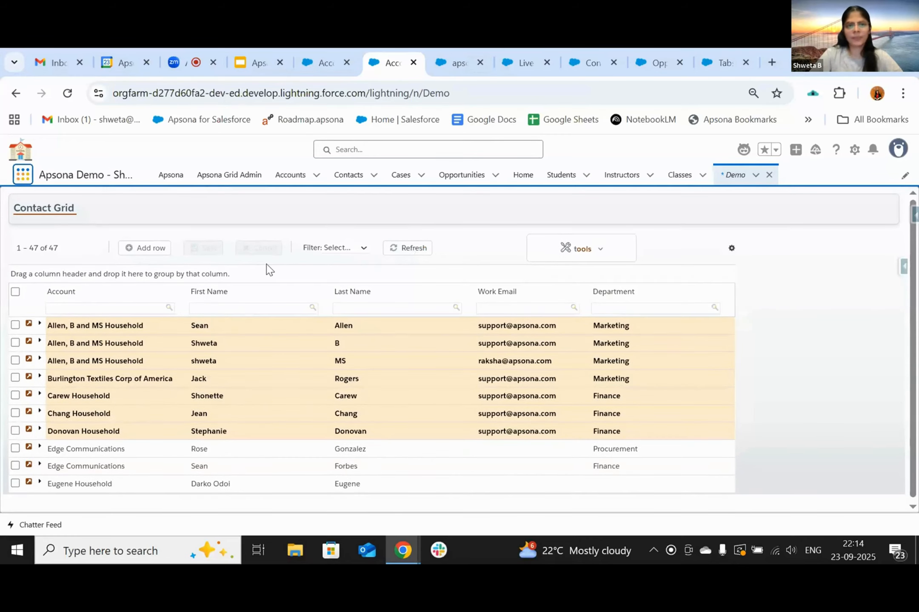
click(192, 64)
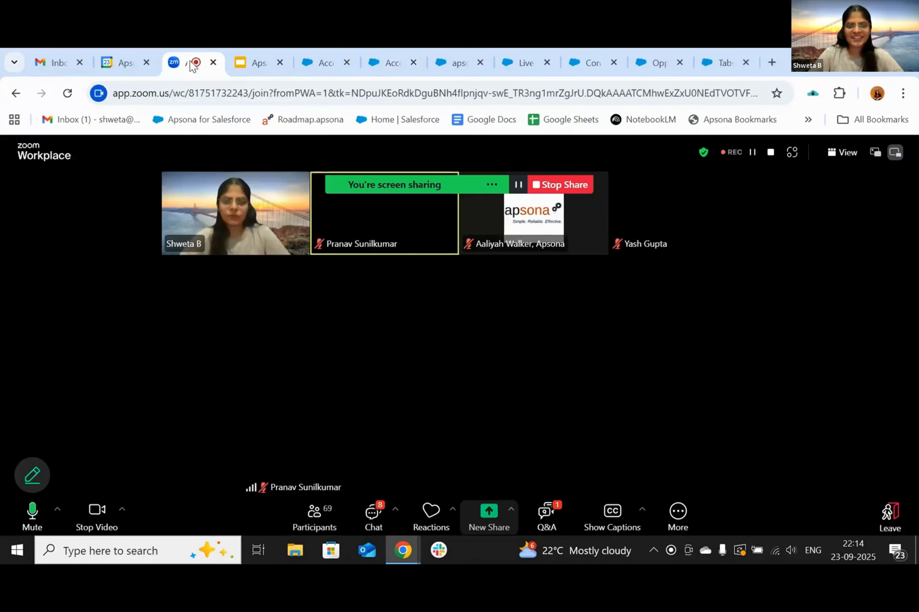
click(566, 185)
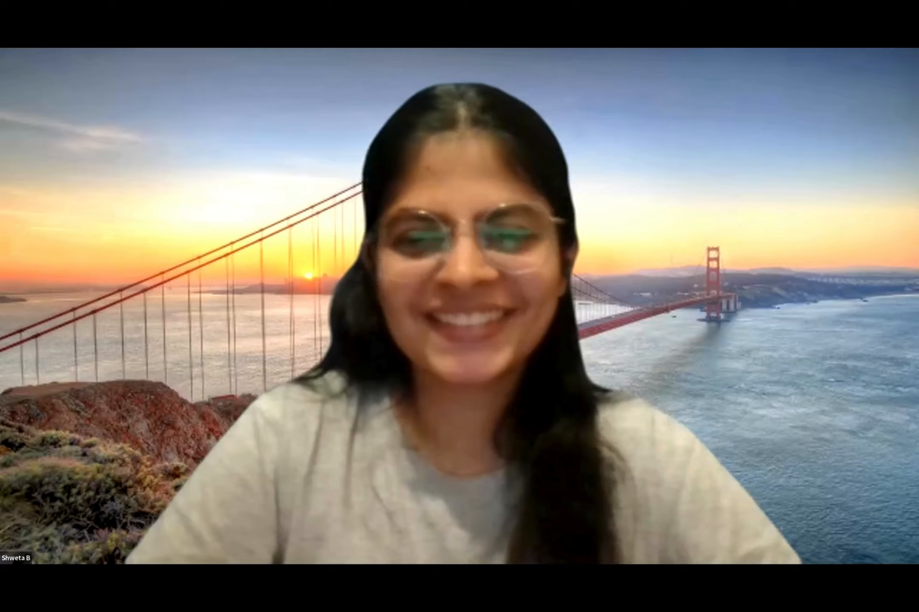
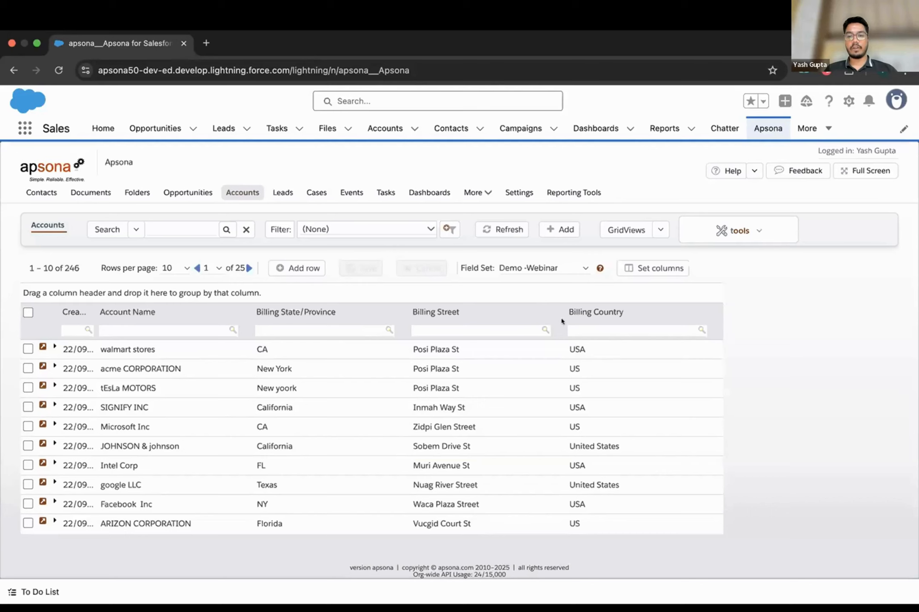
scroll(506, 401, down, 2)
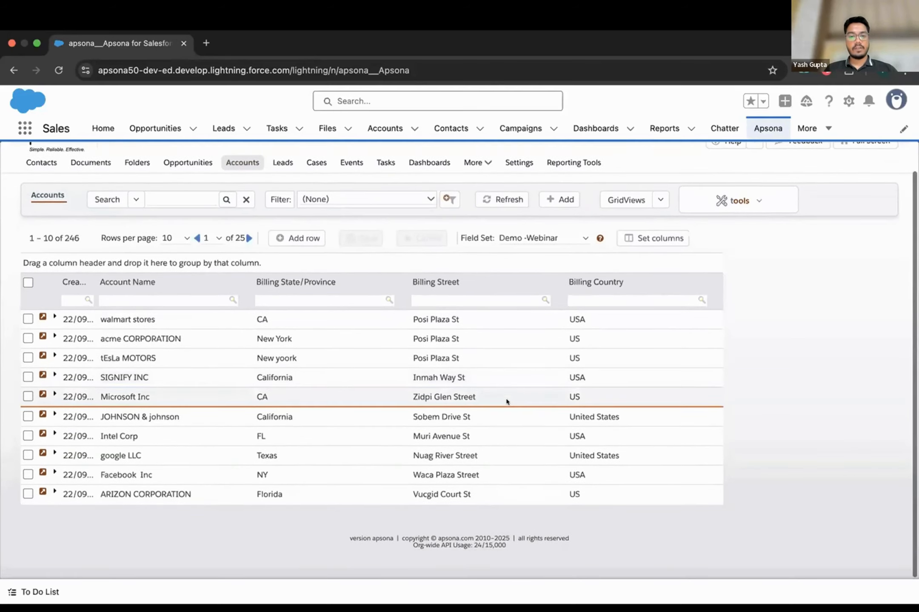
scroll(506, 401, up, 2)
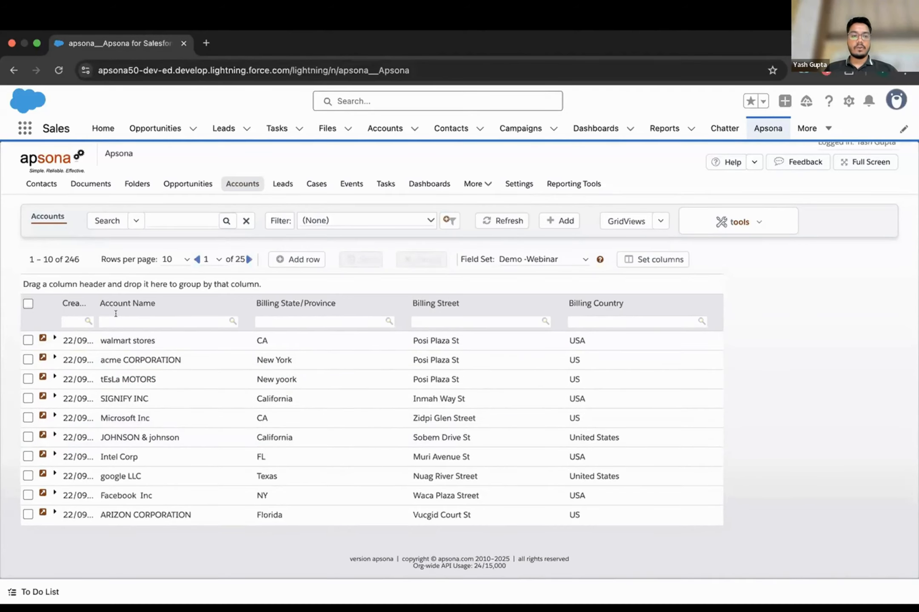
- Check all ten accounts and mass-update their Billing Country to USA
click(27, 304)
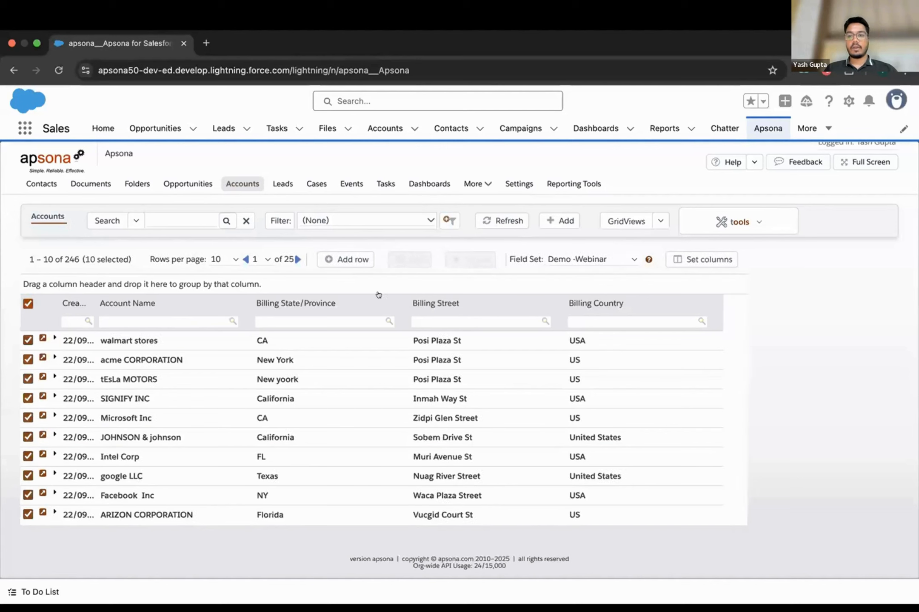
click(699, 224)
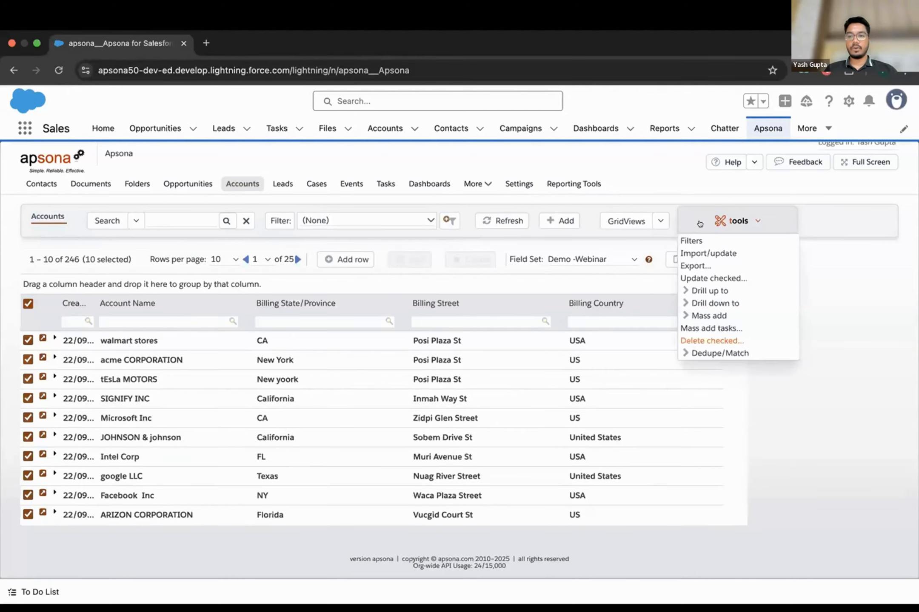
click(708, 277)
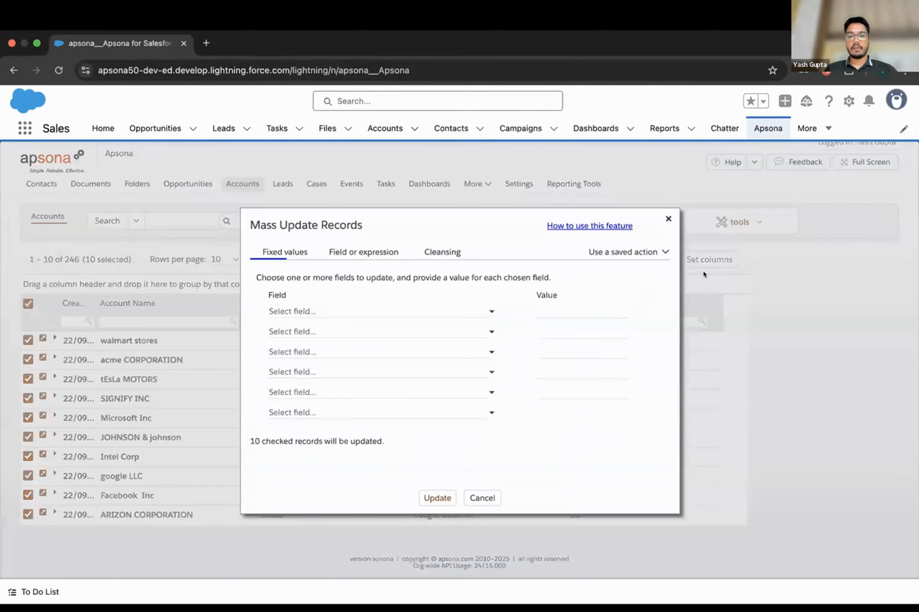
click(482, 309)
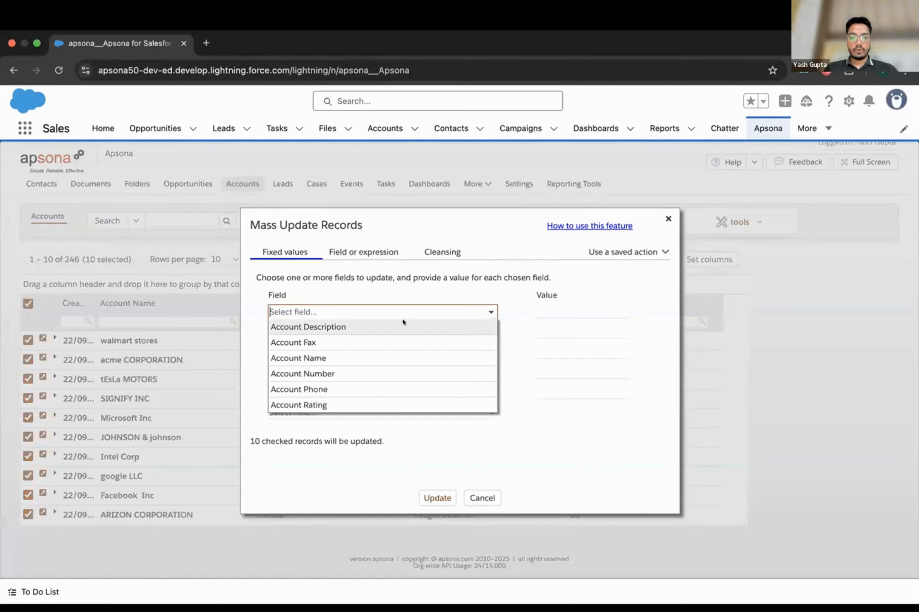
text(bill)
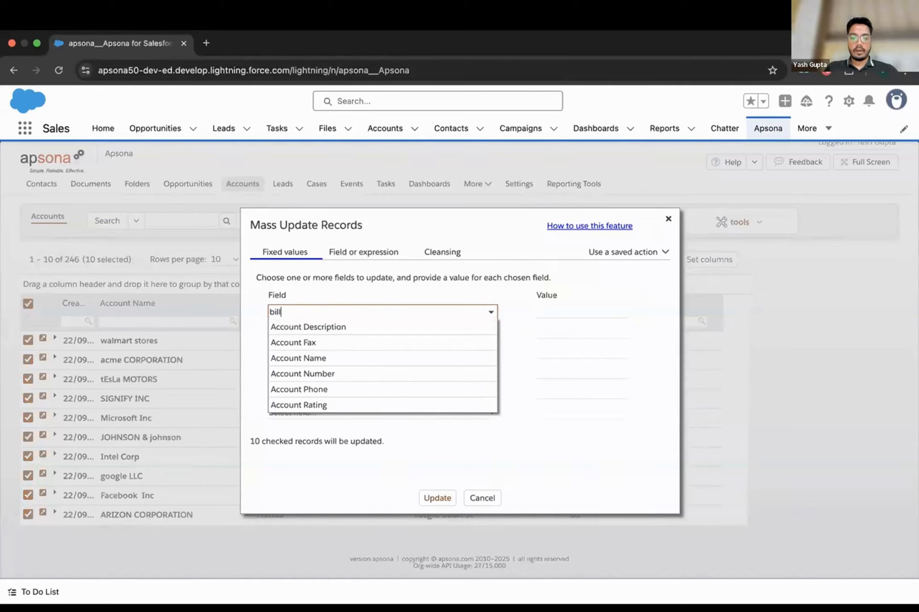
text(ing coun)
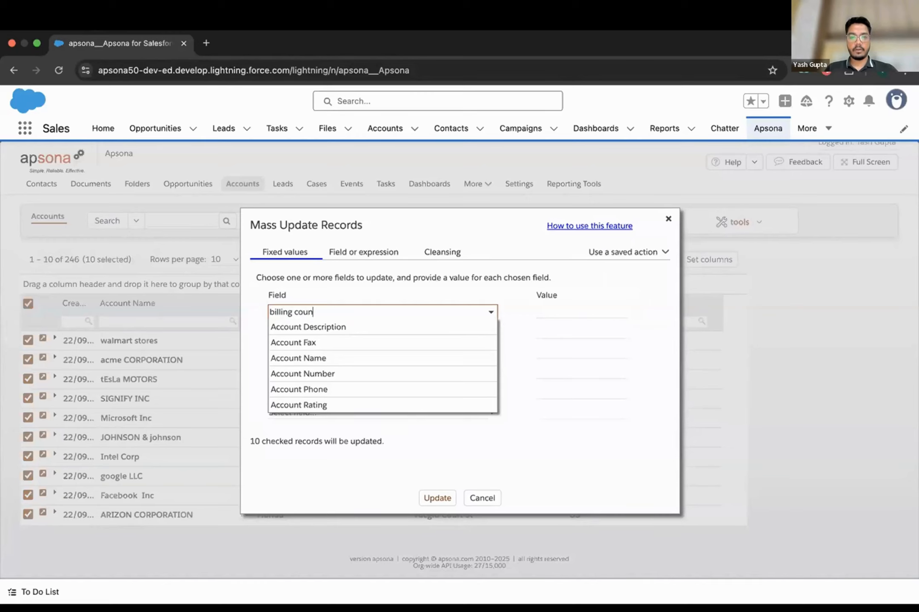
click(351, 325)
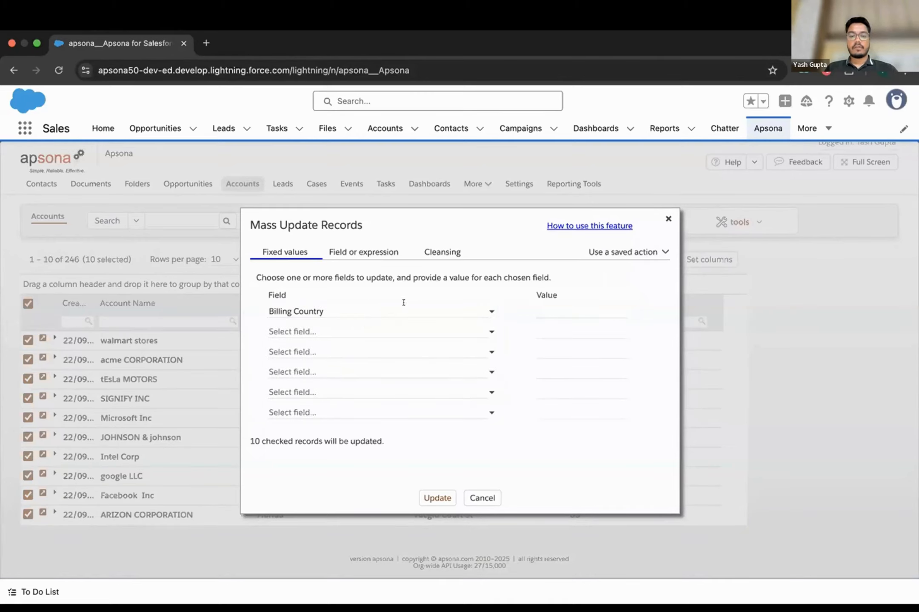
click(566, 310)
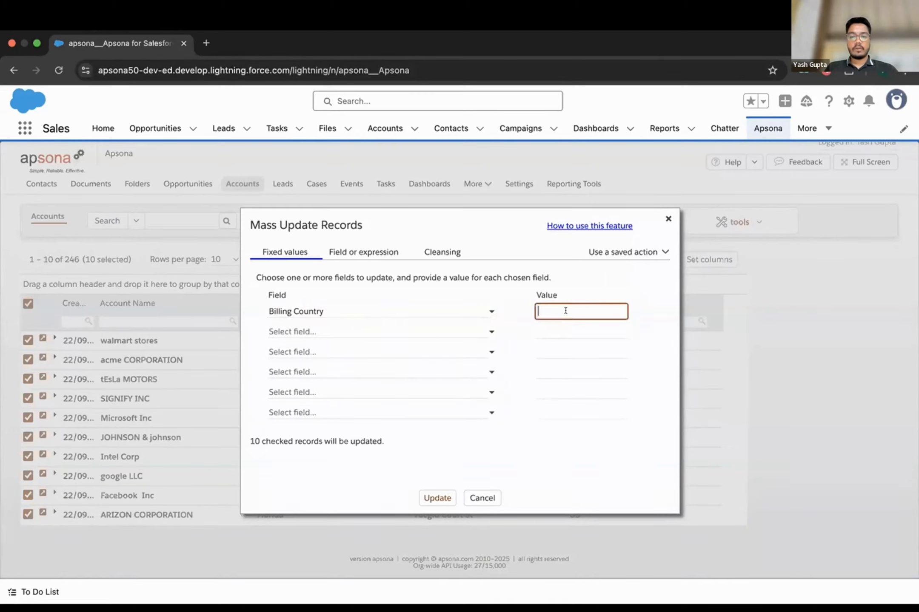
text(USA)
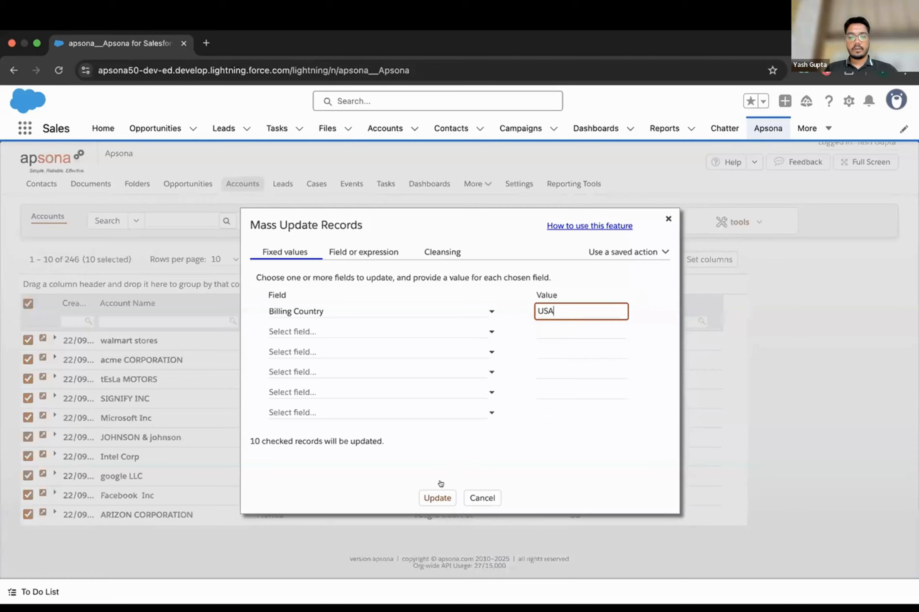
click(436, 497)
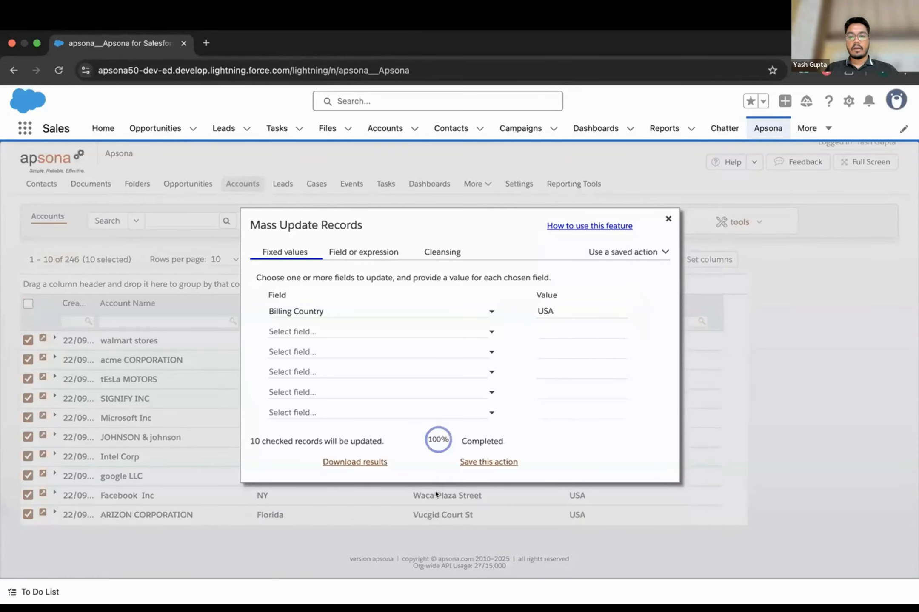
click(666, 217)
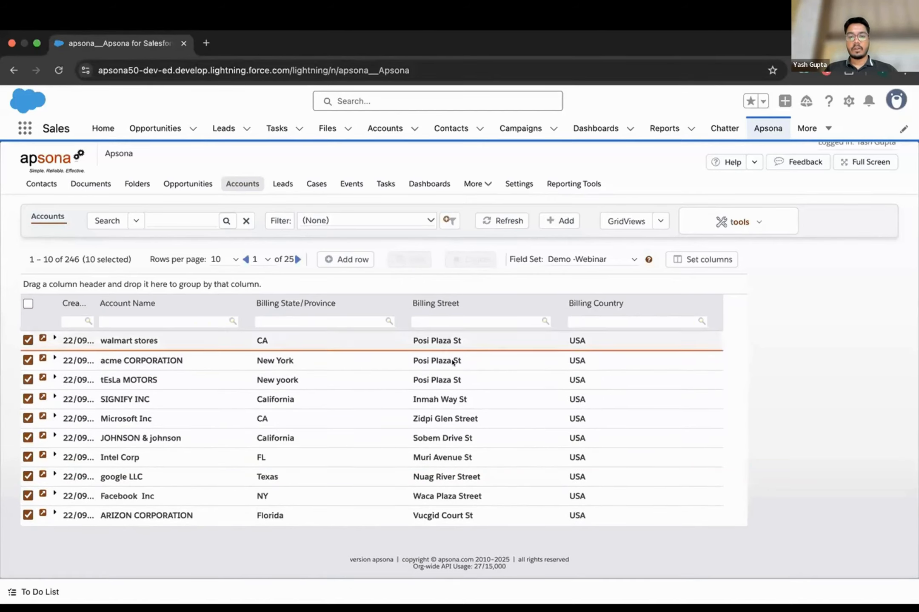
- Review the updated grid, re-check all ten accounts and show the grid tools menu
scroll(453, 362, down, 1)
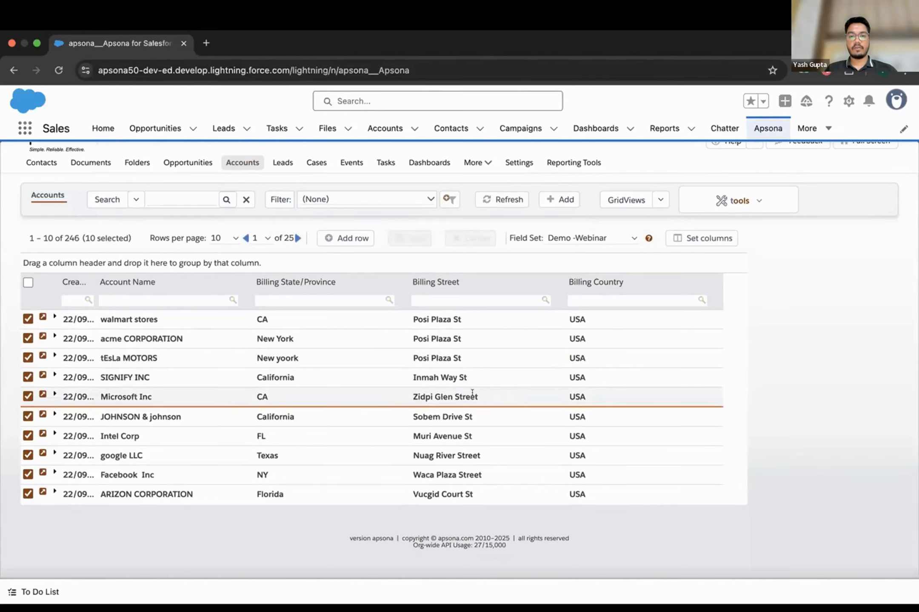
scroll(465, 380, up, 1)
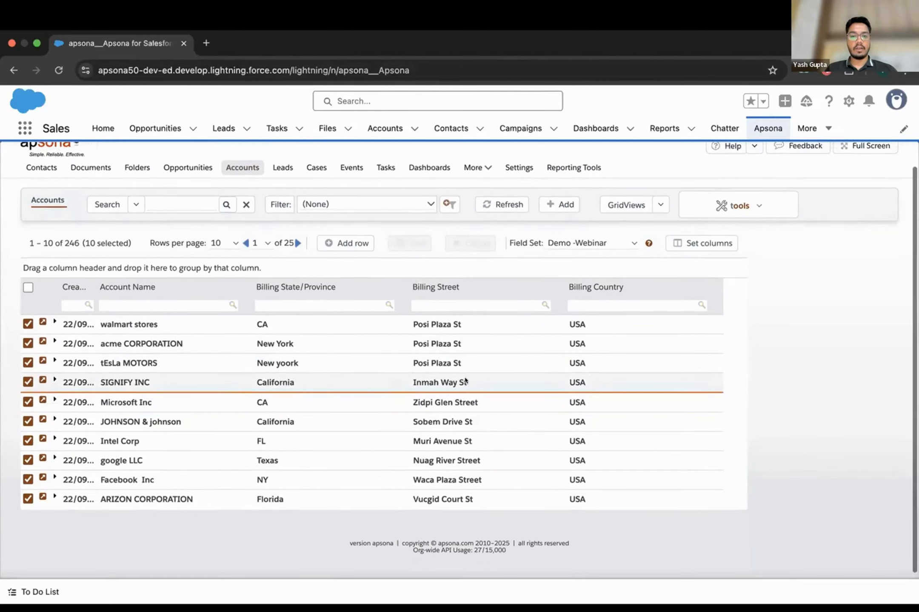
scroll(465, 381, up, 2)
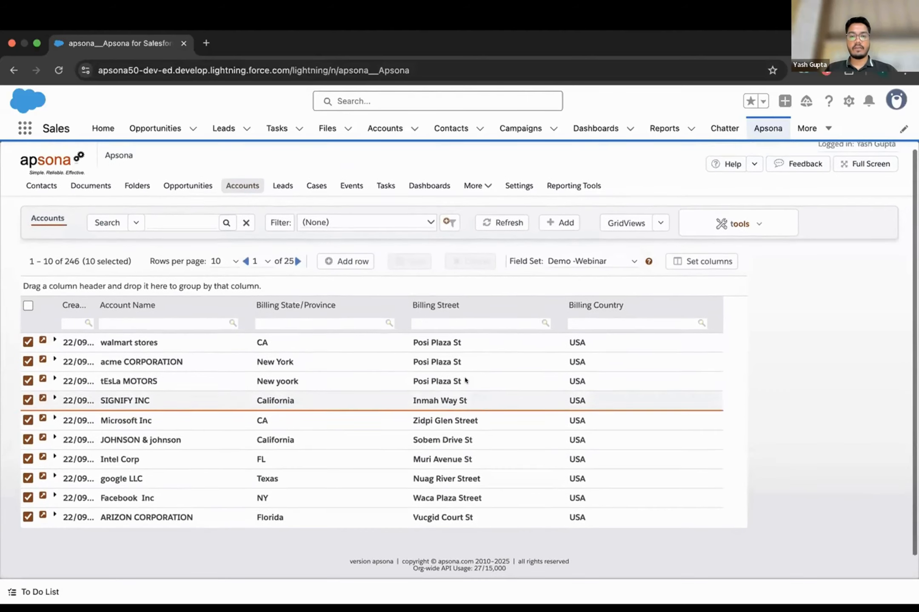
scroll(464, 380, up, 1)
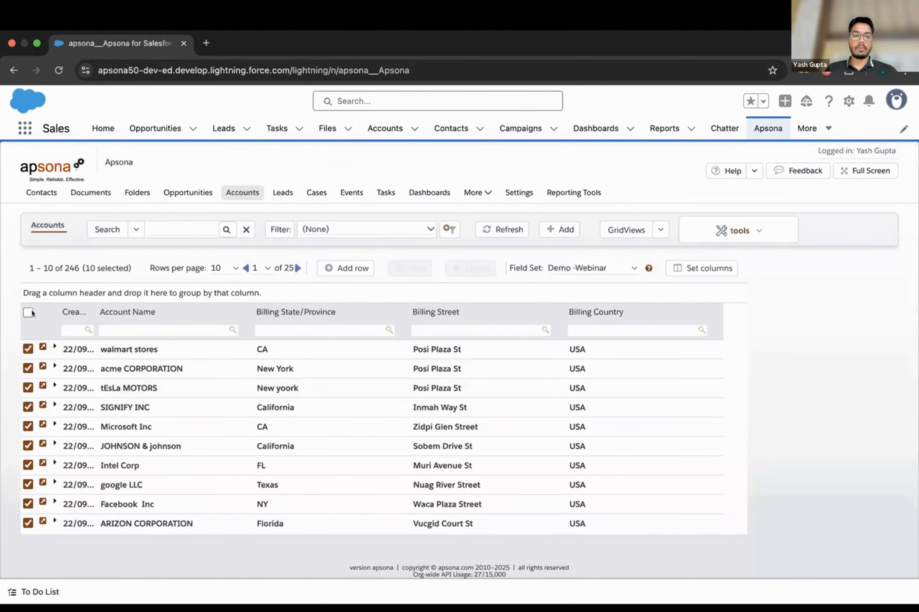
click(27, 313)
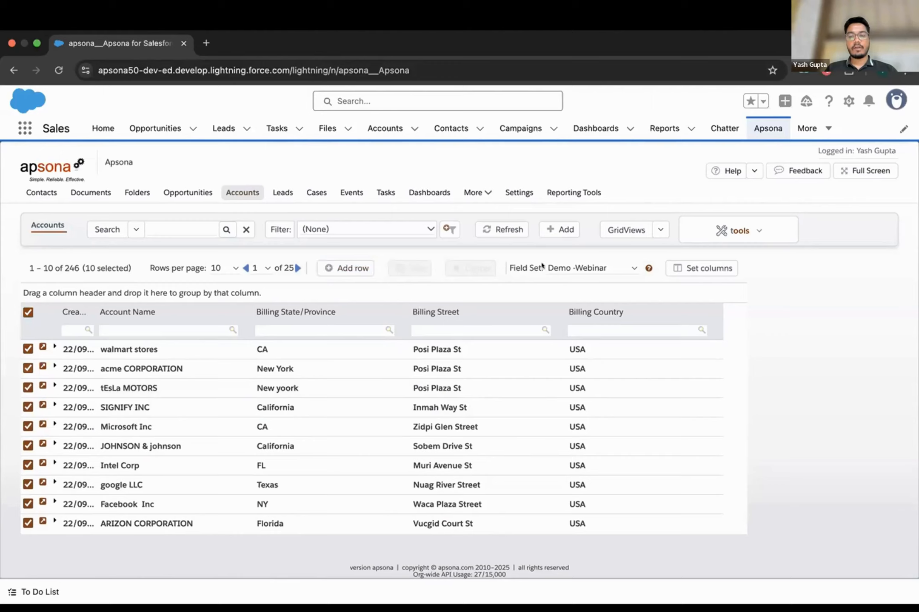
click(748, 232)
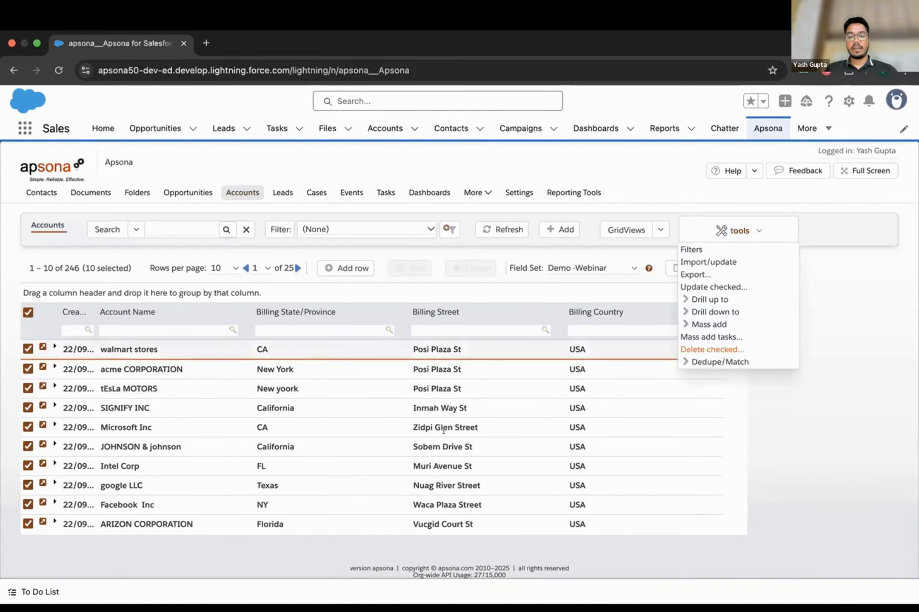
mouse_move(695, 297)
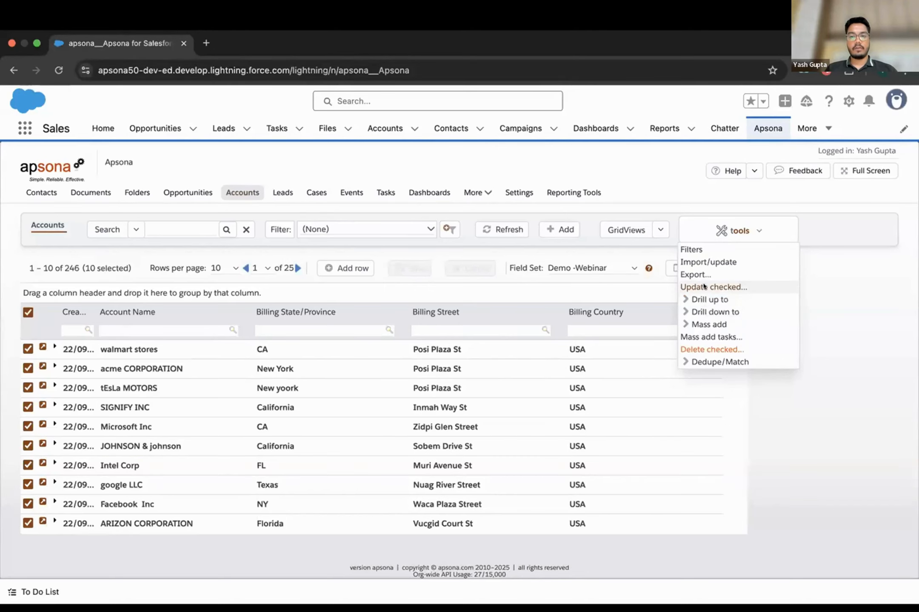
- Start a field-or-expression mass update targeting Billing Street
click(700, 287)
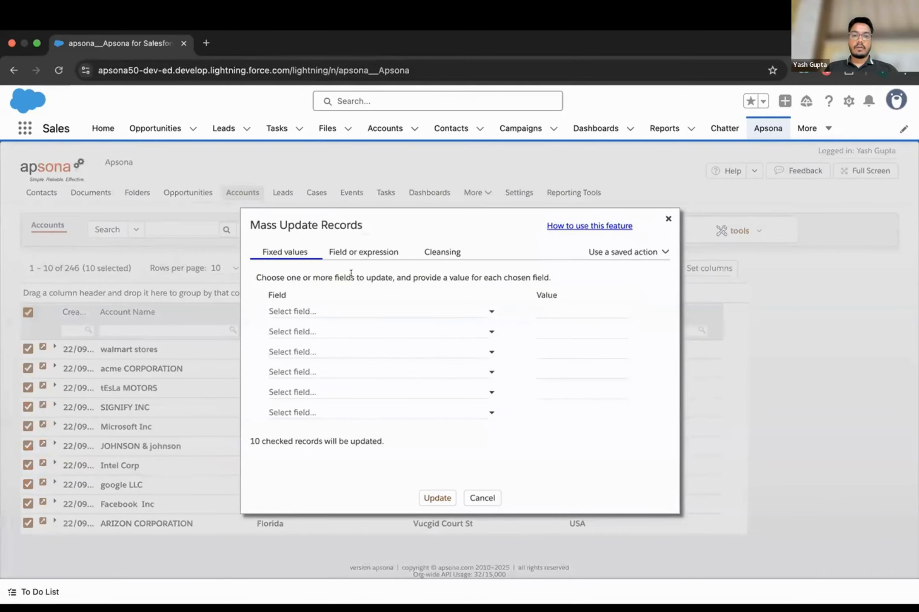
click(369, 251)
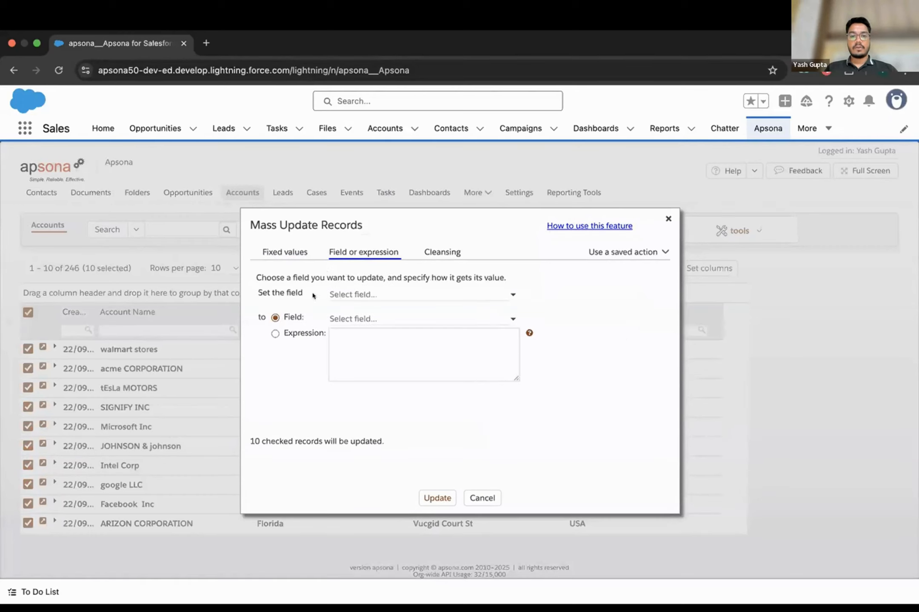
click(452, 290)
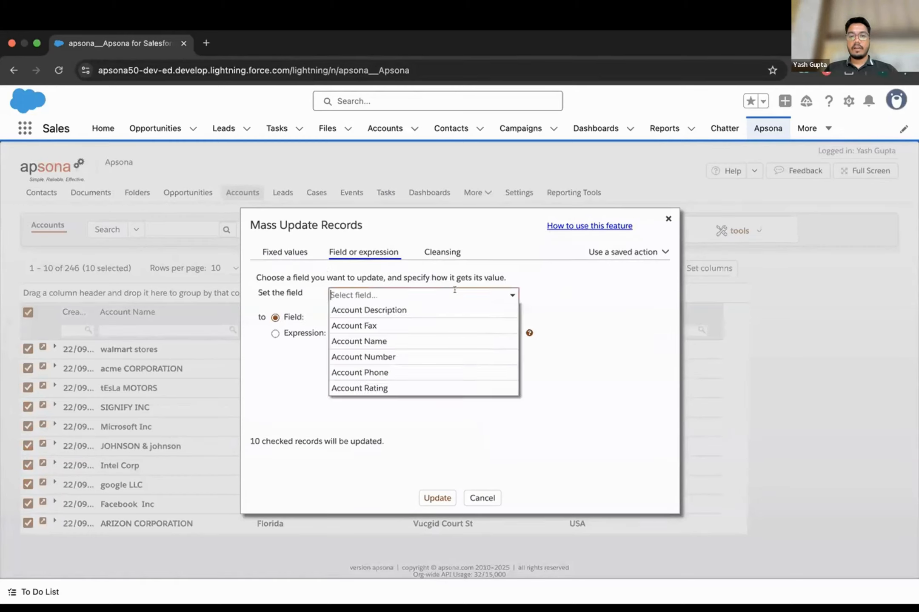
text(b)
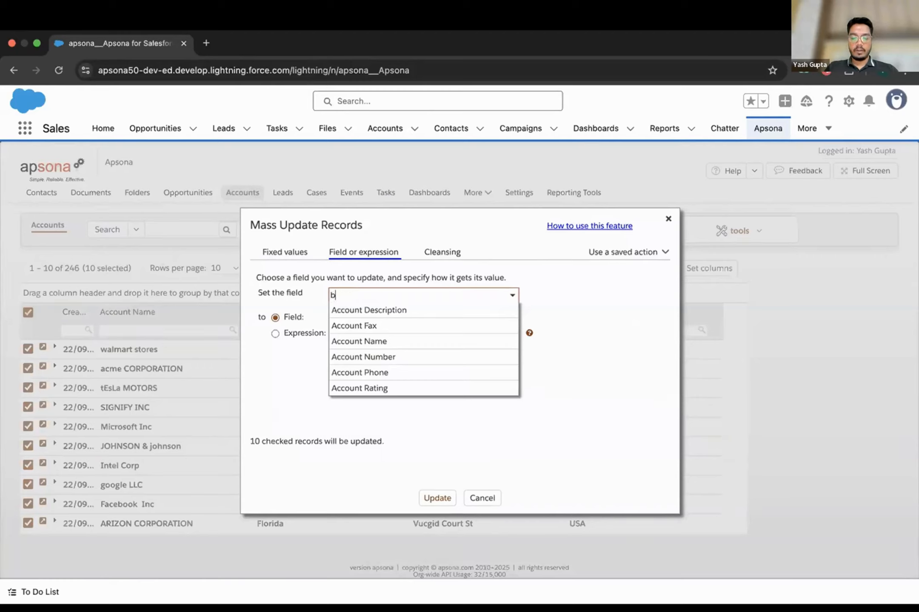
text(illing street)
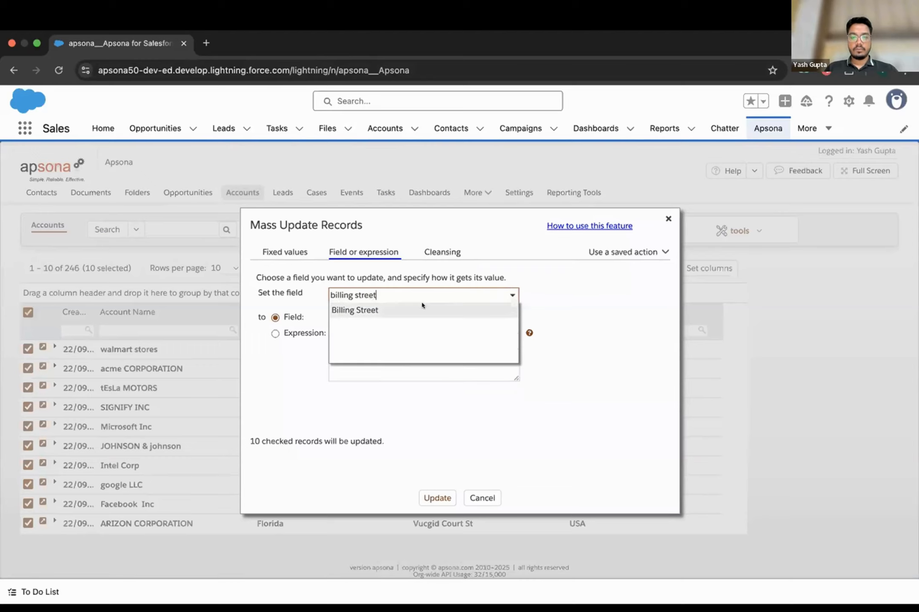
click(422, 306)
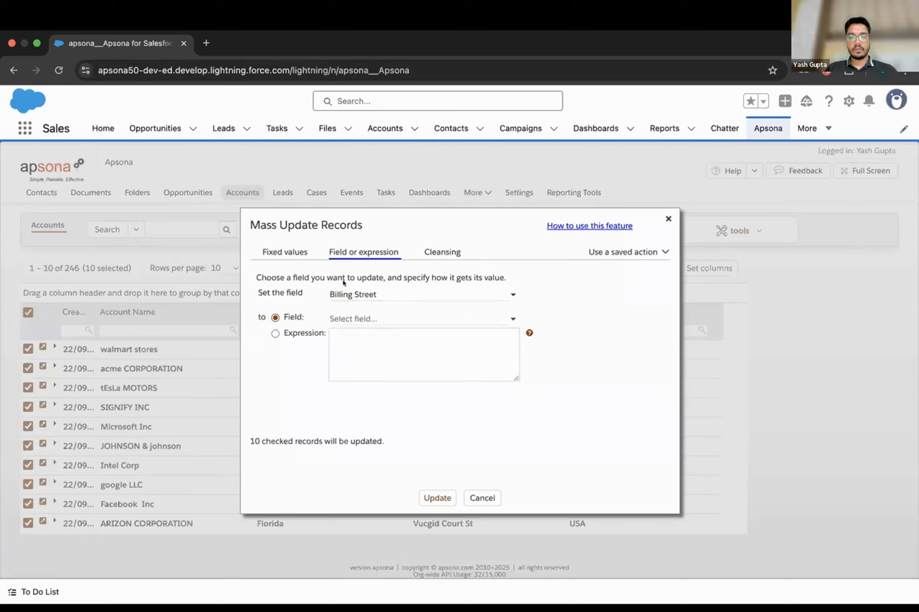
- Insert a Billing Street field reference into the update expression
click(275, 334)
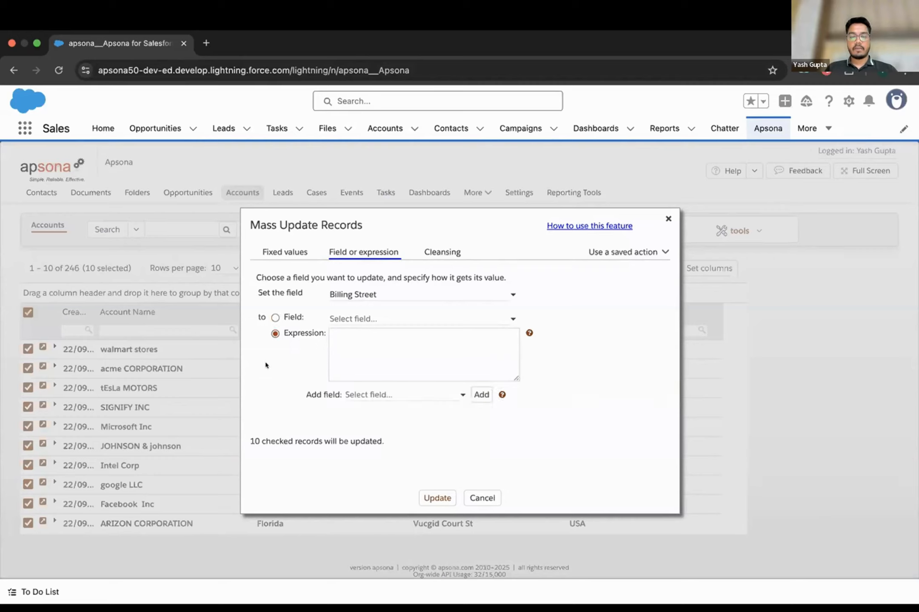
click(455, 394)
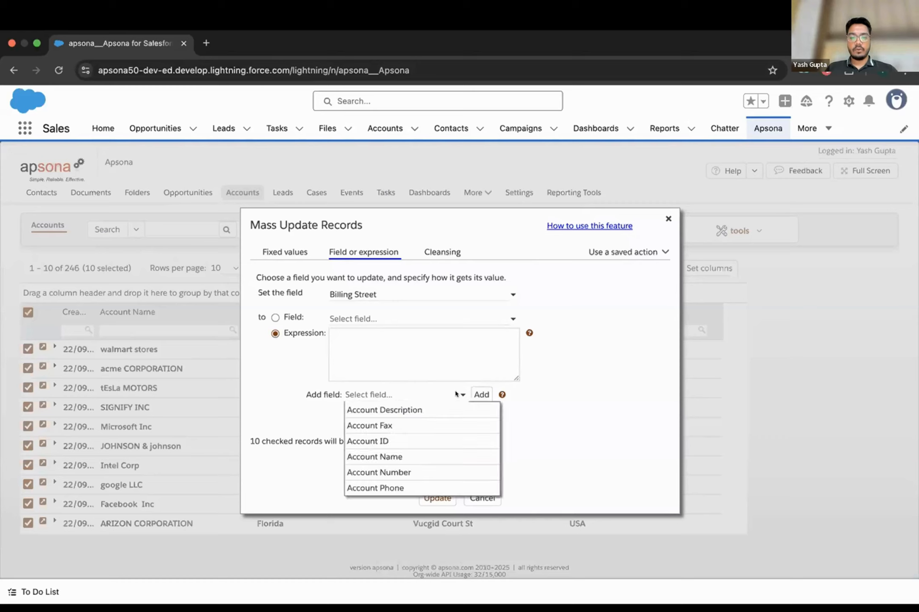
click(424, 391)
text(billi)
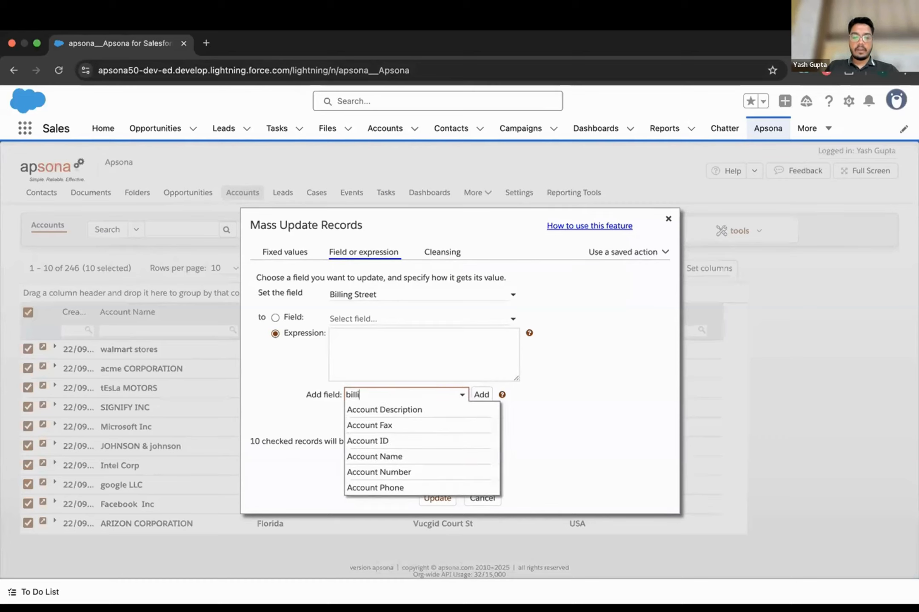
text(ng street)
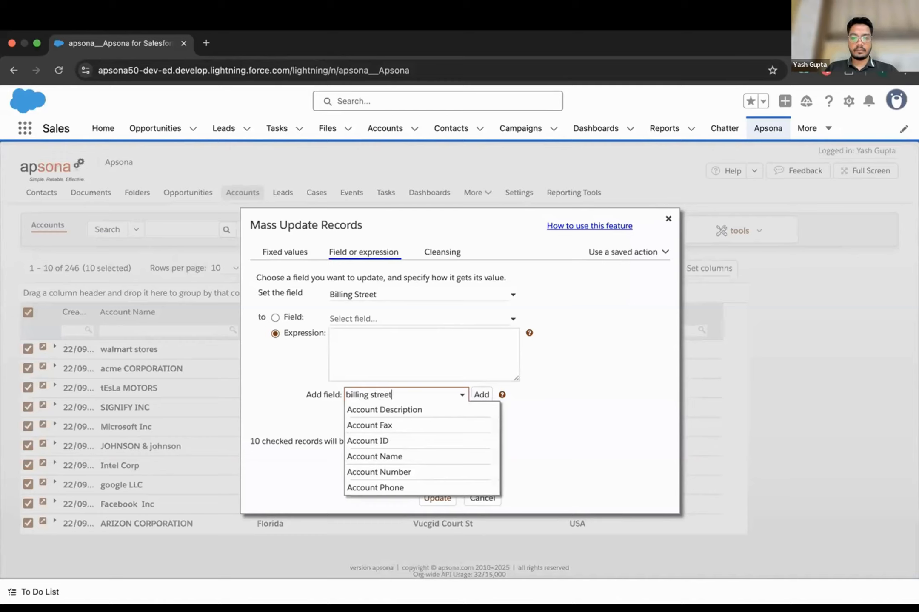
click(418, 409)
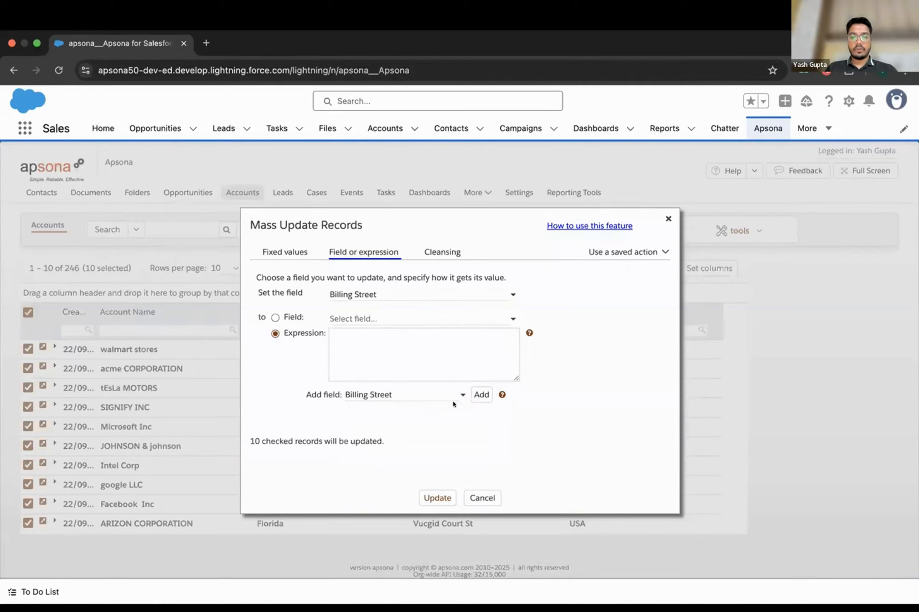
click(475, 395)
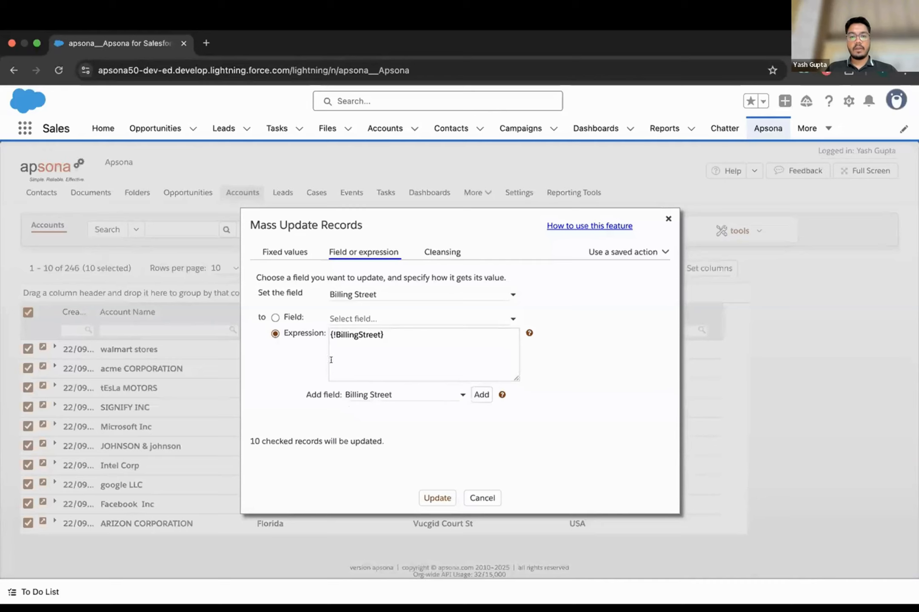
- Extend the expression with .replace('Street','St') and run the update on the checked accounts
click(393, 332)
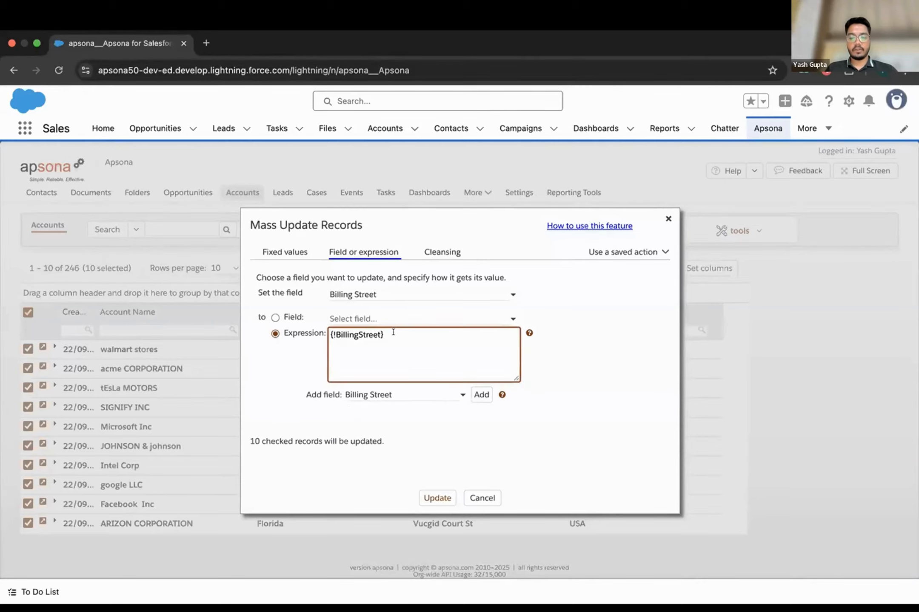
text(.relp)
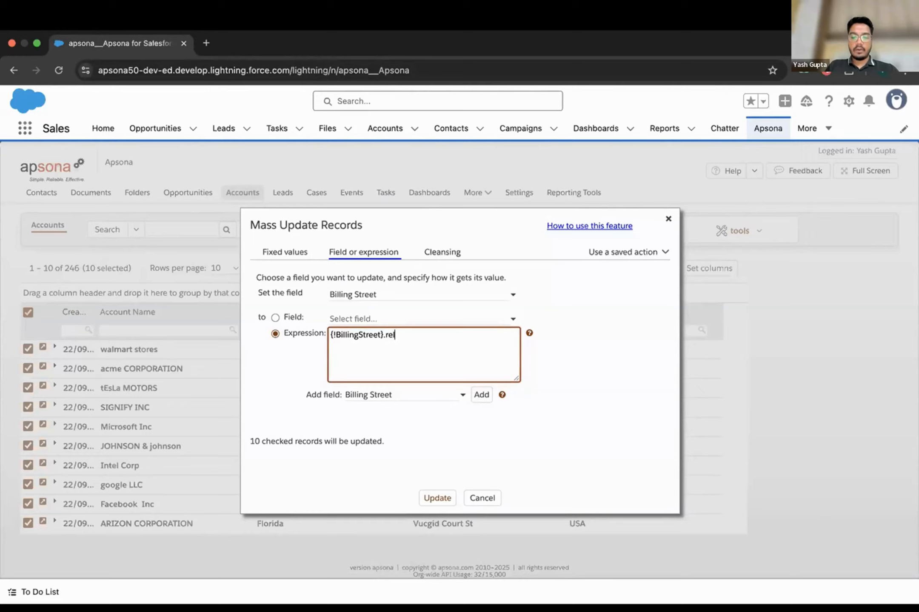
key(BackSpace)
key(BackSpace)
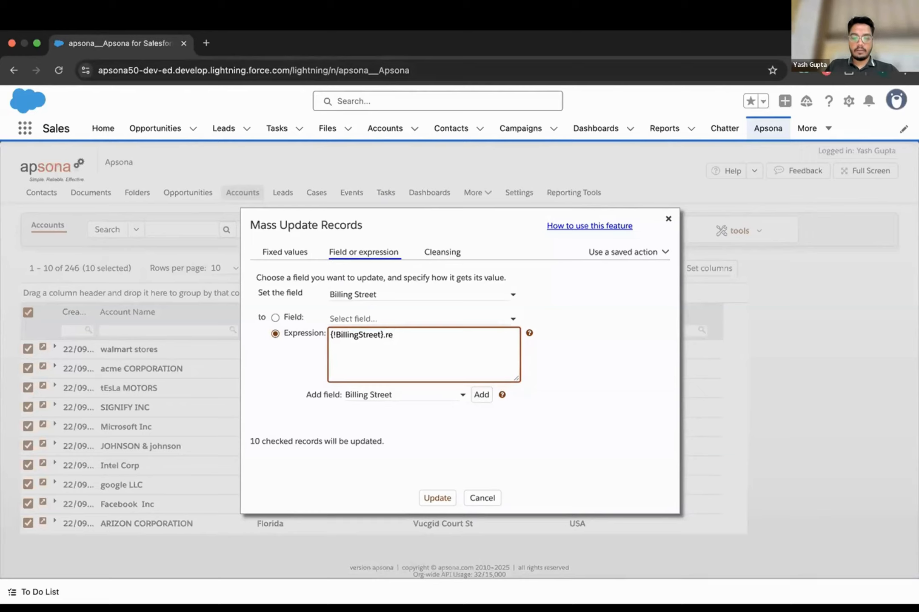
text(place(')
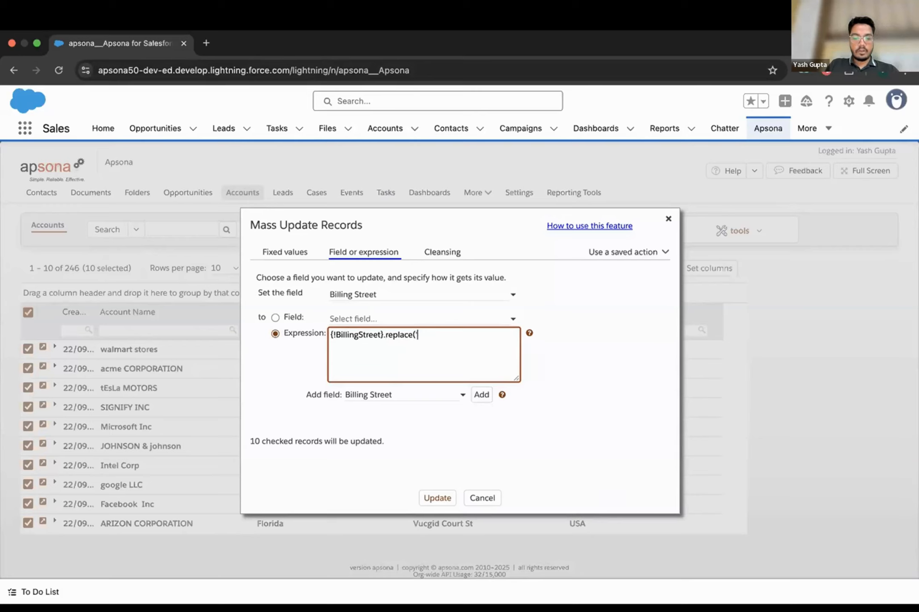
text(Street)
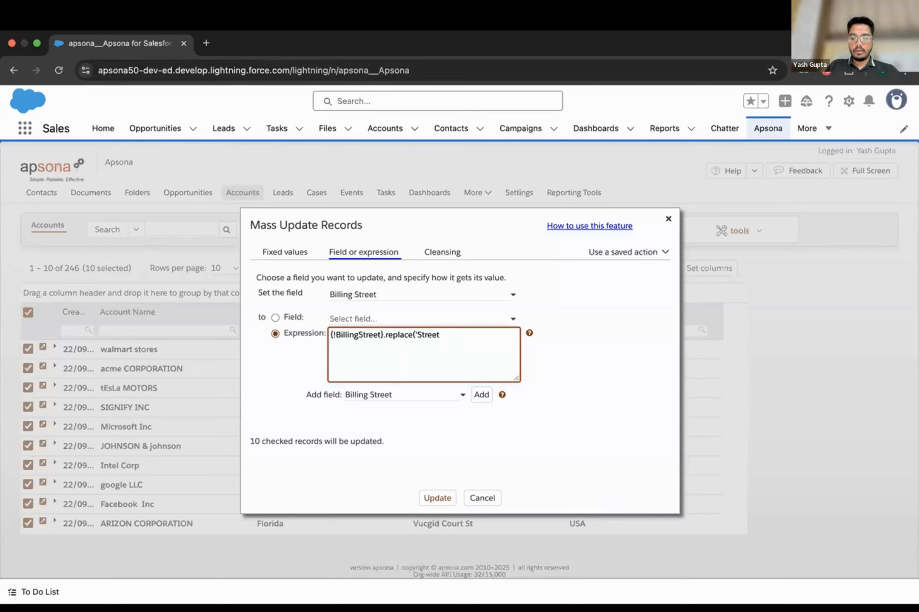
text(',')
key(Right)
key(Right)
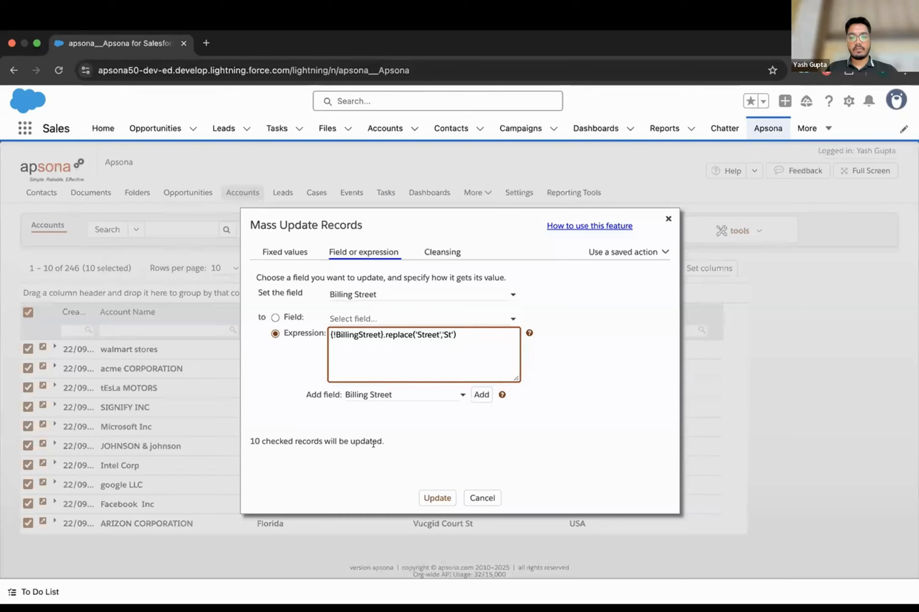
click(425, 497)
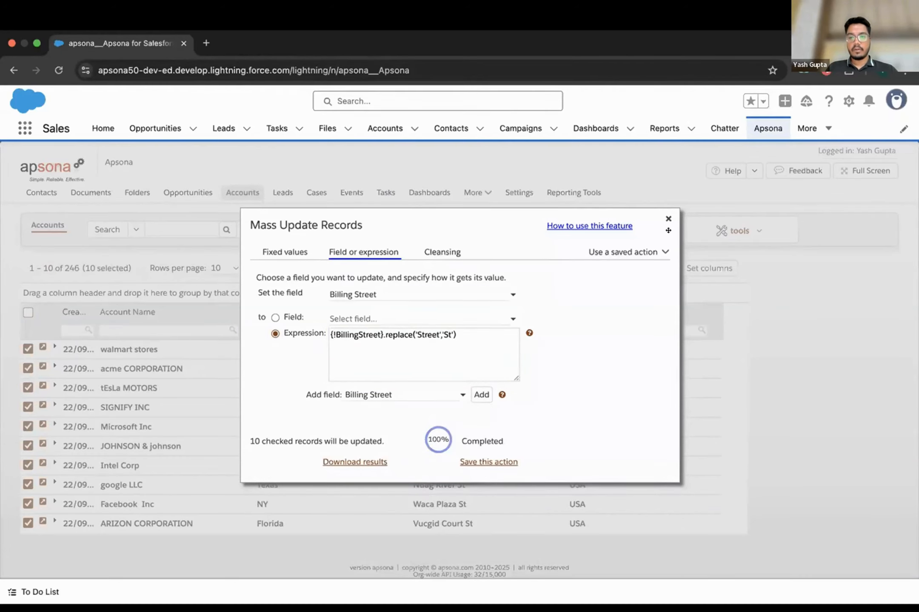
click(668, 219)
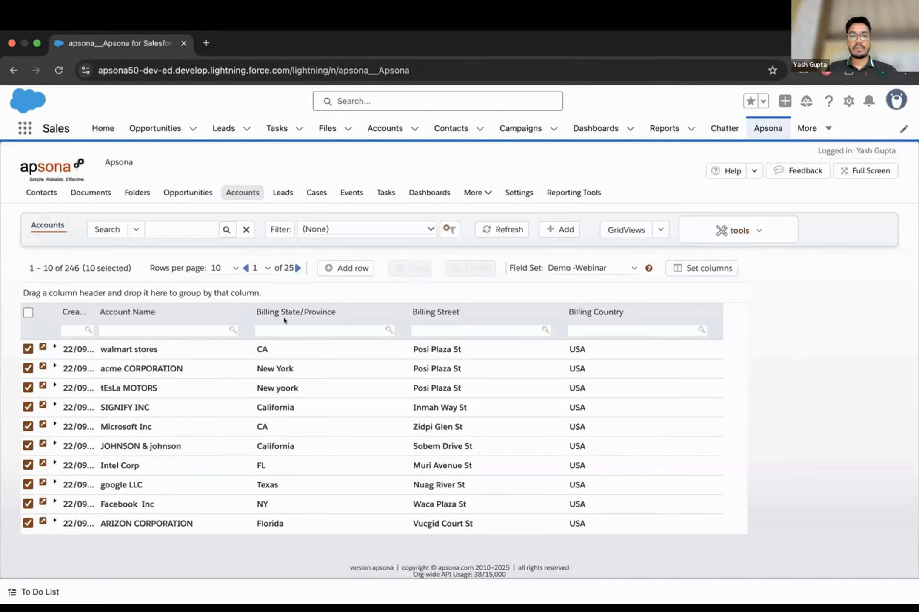
- Check all ten accounts on the page and show the bulk record tools
scroll(284, 361, down, 1)
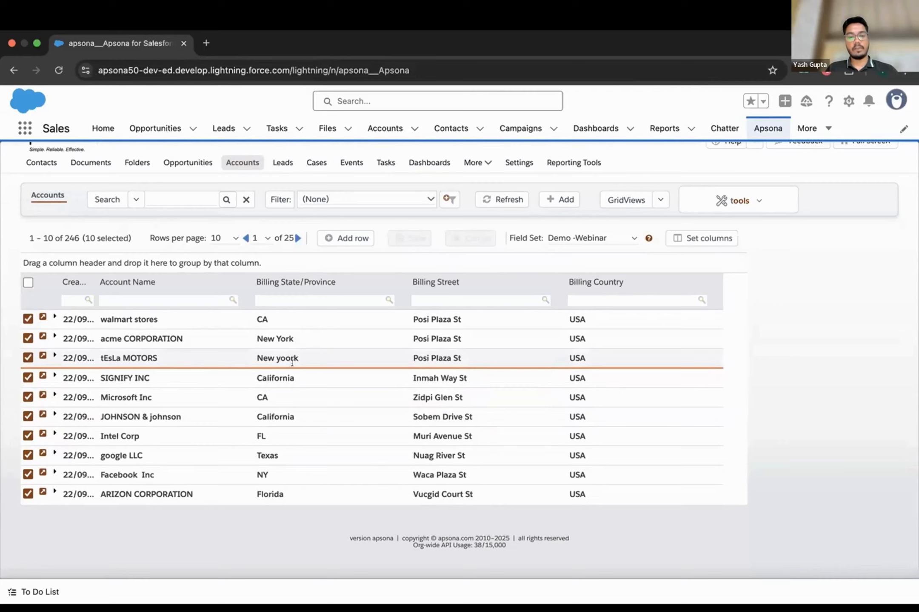
scroll(292, 422, down, 1)
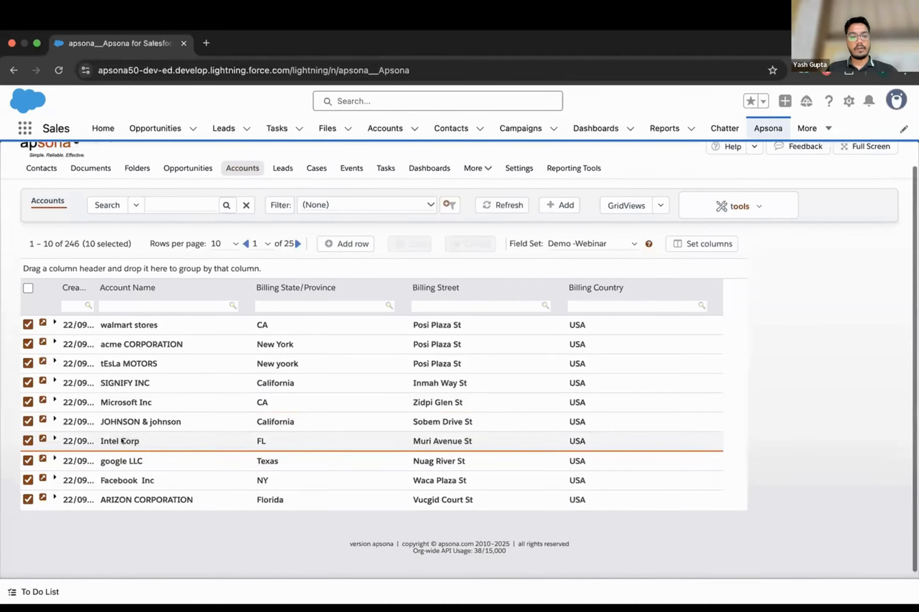
scroll(121, 440, up, 2)
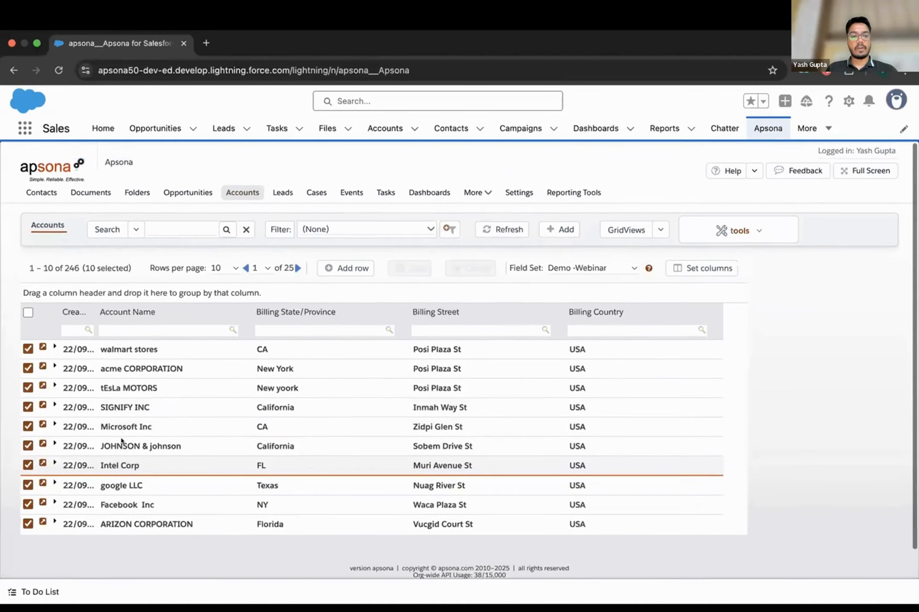
click(27, 313)
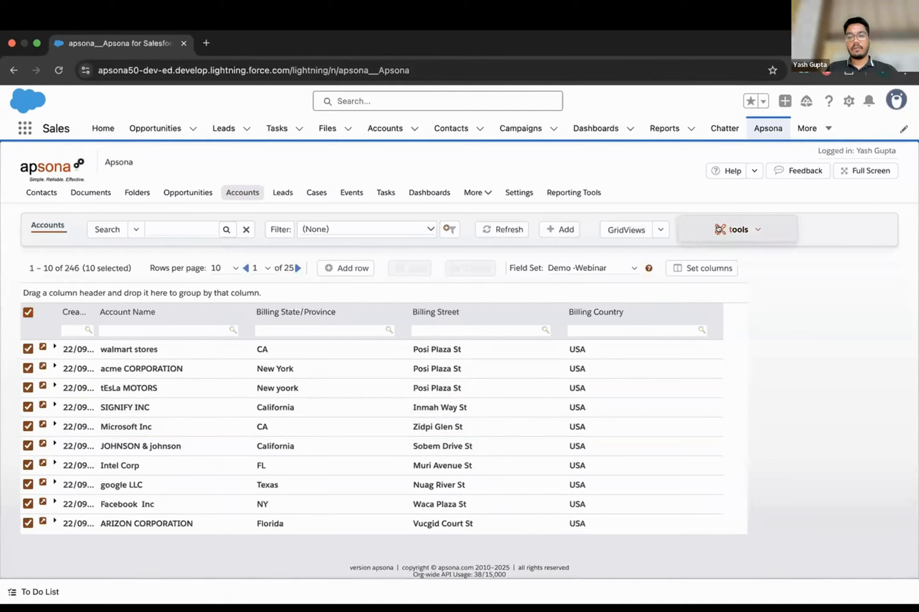
click(731, 229)
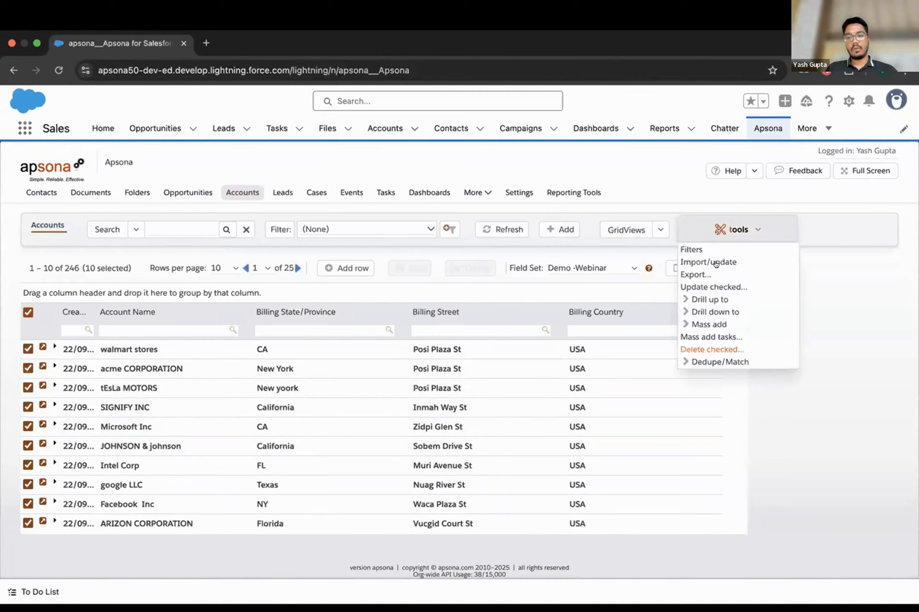
- In a Cleansing mass update, set Account Name to Proper-case Name
click(717, 286)
click(435, 250)
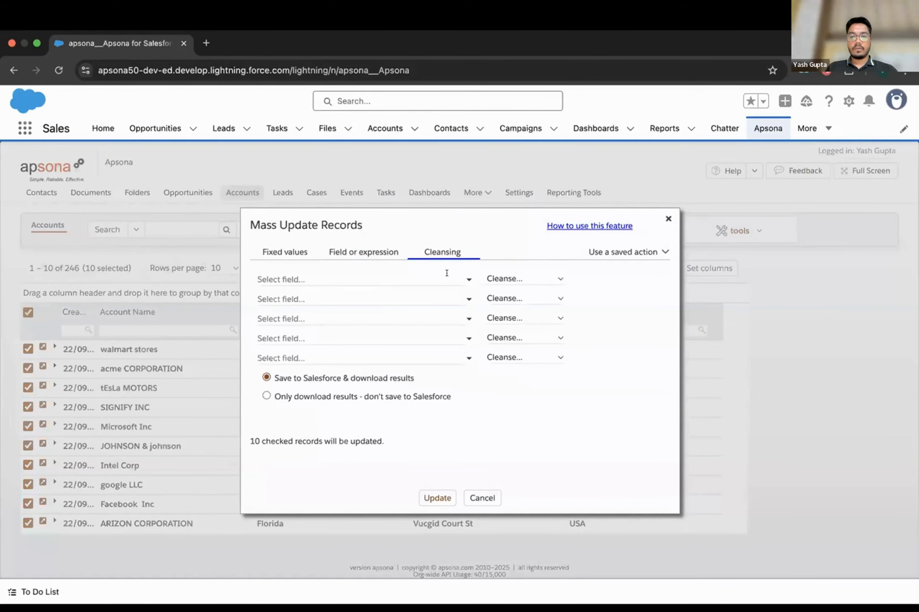
click(462, 281)
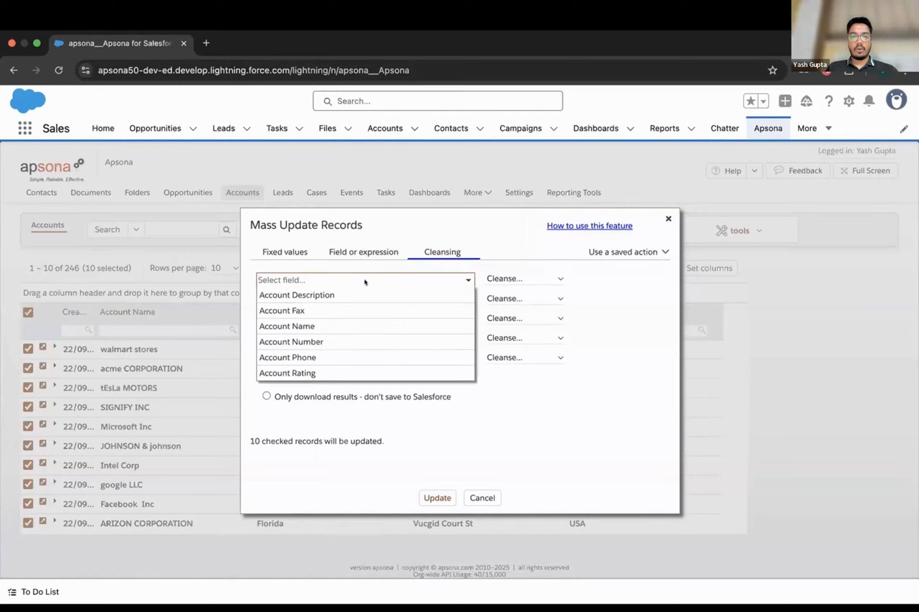
click(336, 327)
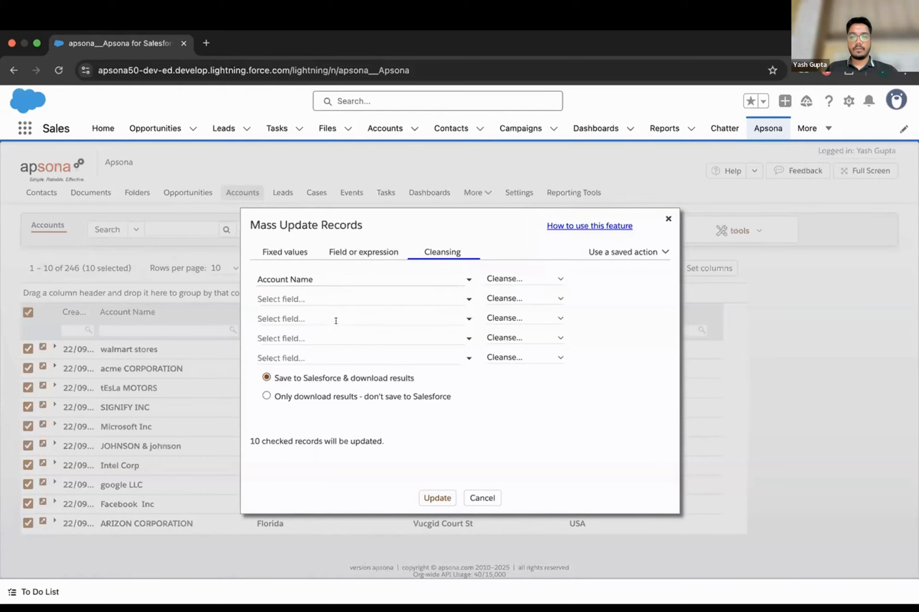
click(553, 280)
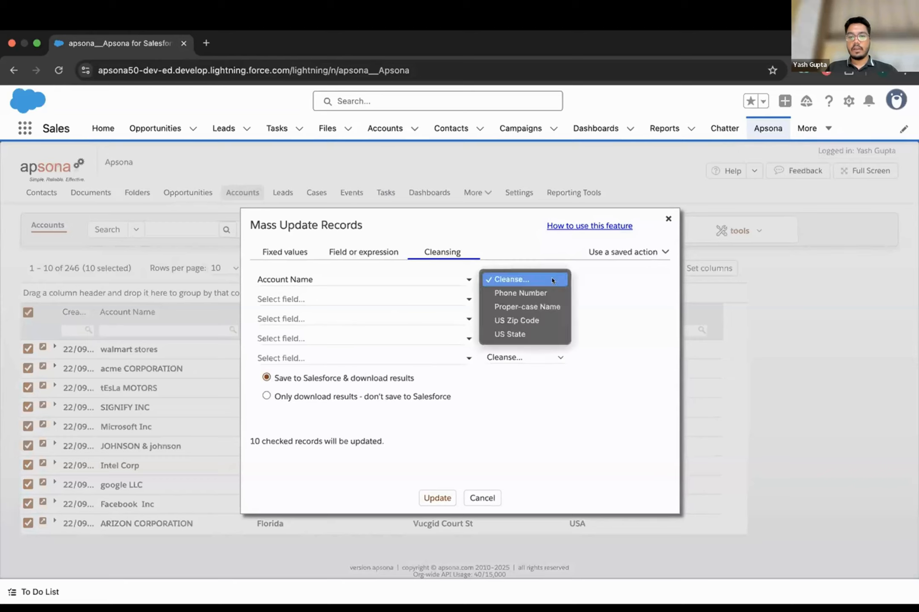
click(518, 307)
- Add Billing State/Province with the US State cleansing and run the update on ten records
click(463, 300)
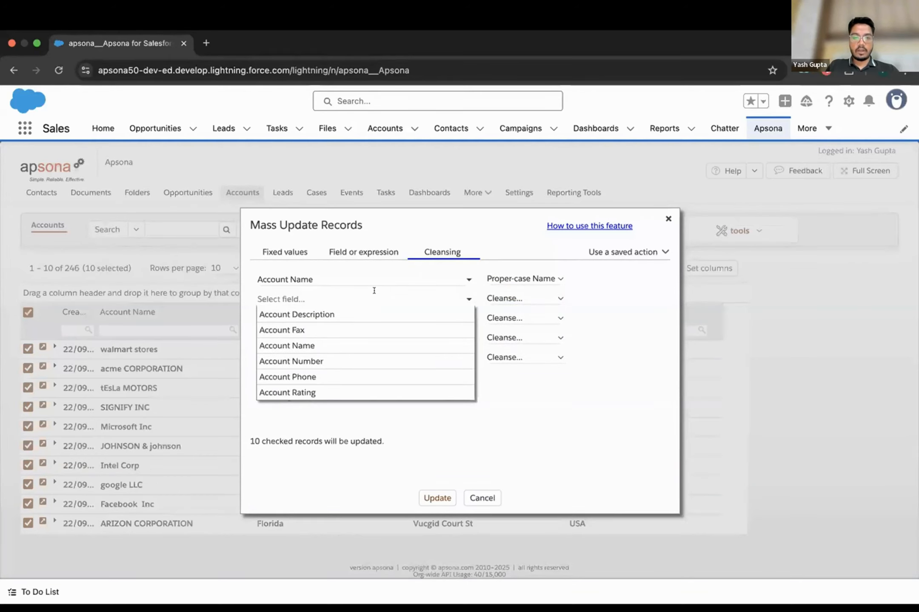
click(344, 294)
text(s)
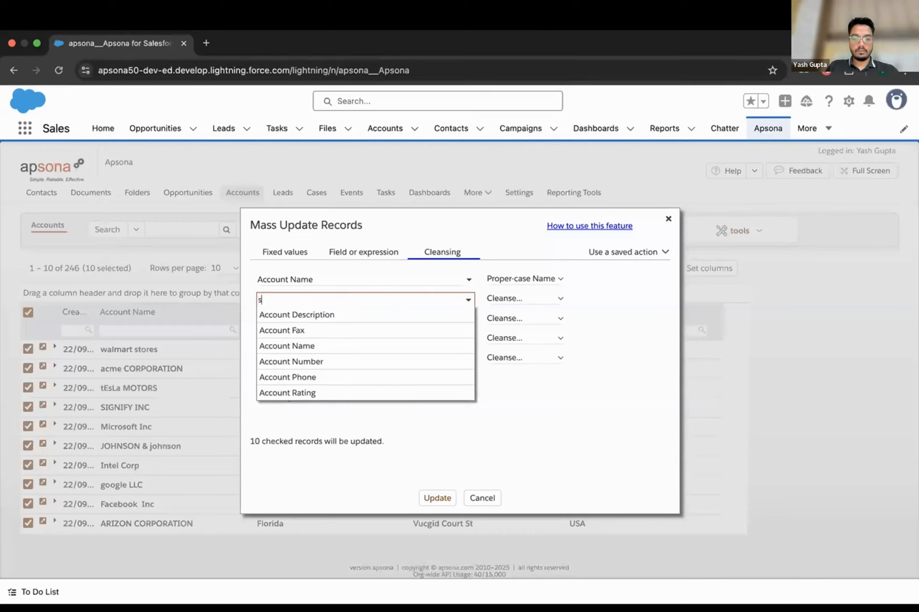
text(tate)
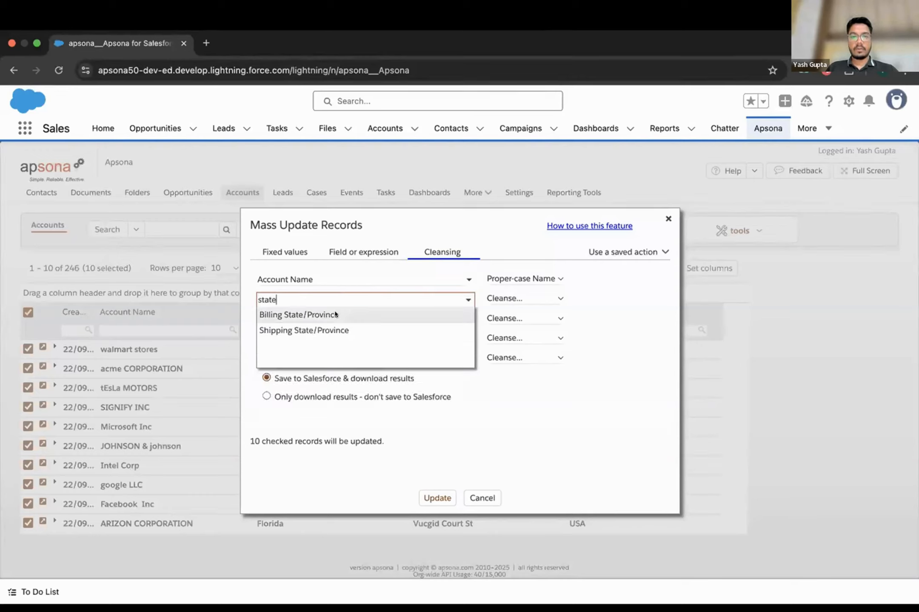
click(326, 314)
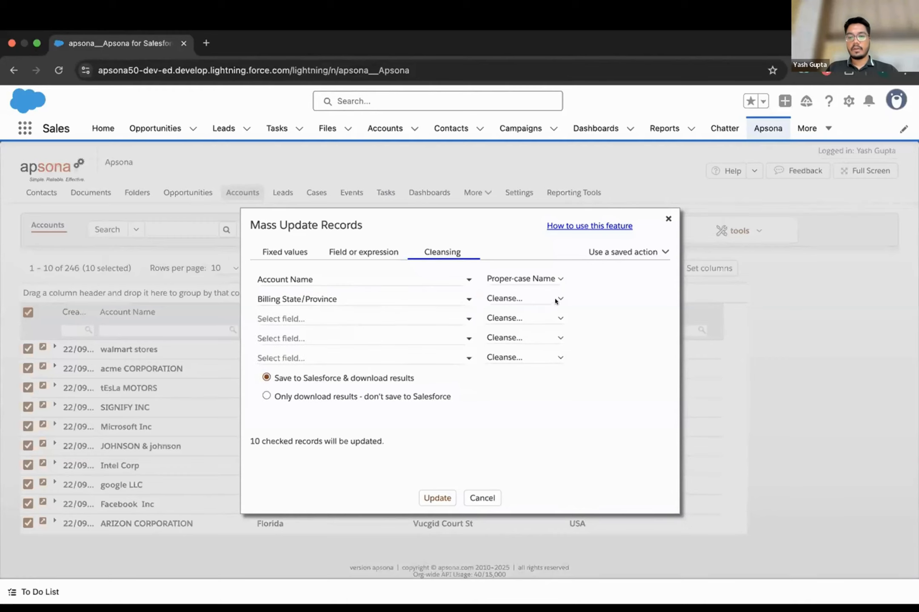
click(554, 300)
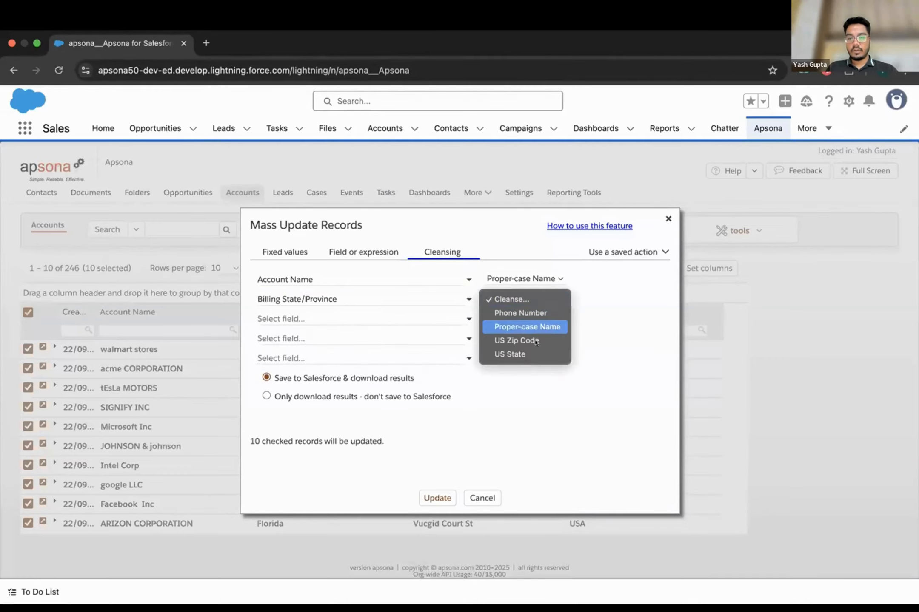
click(523, 355)
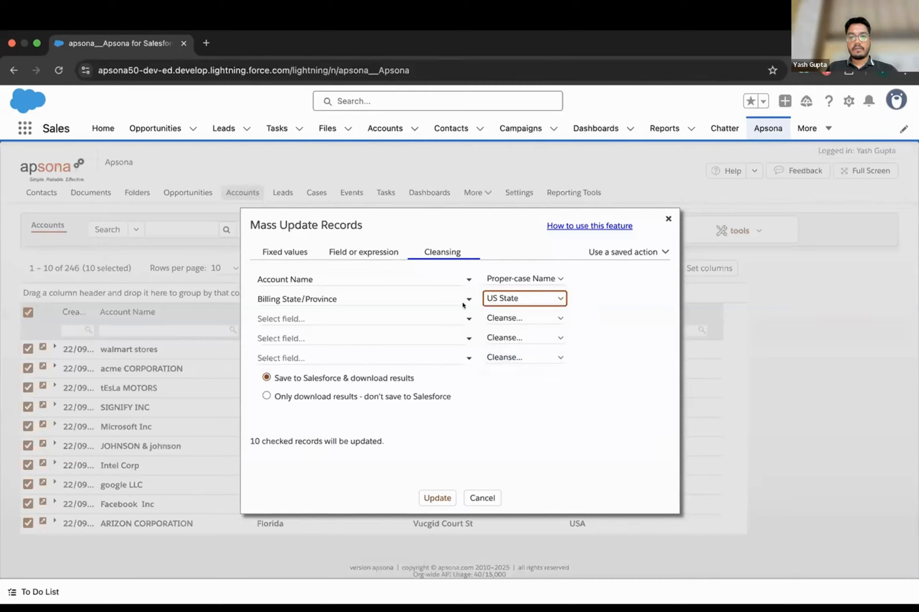
click(417, 494)
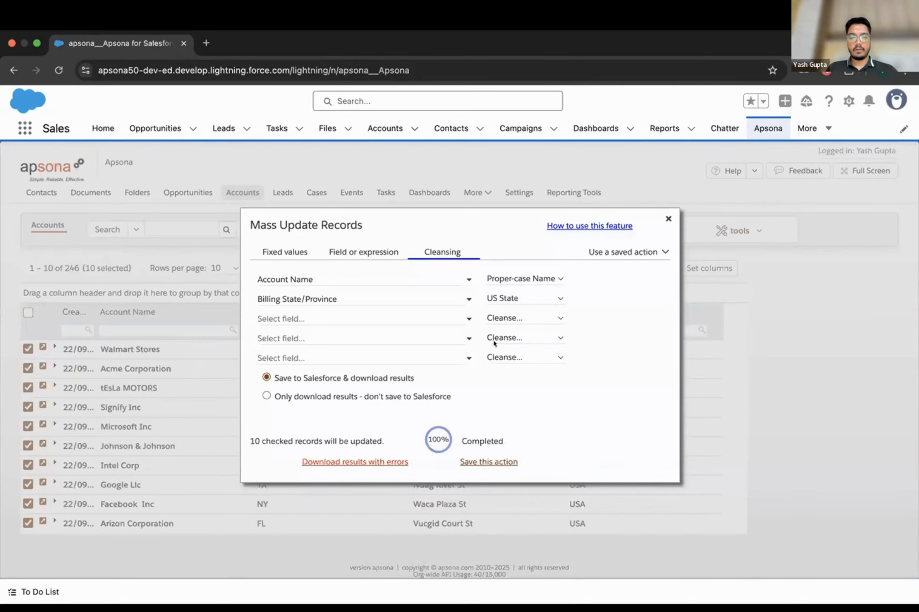
click(667, 219)
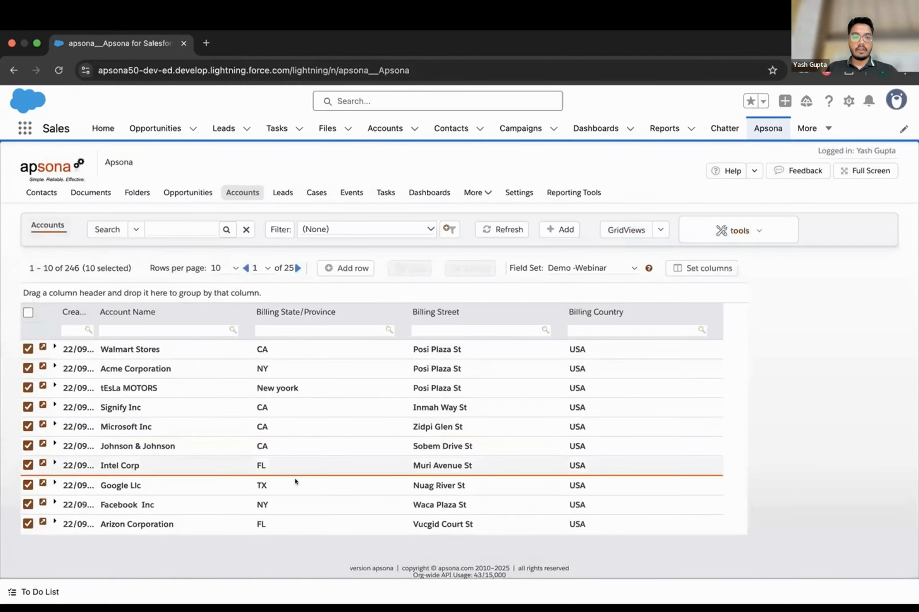
- Replace tEsLa MOTORS's 'New yoork' billing state with NY inline and commit it
scroll(299, 485, down, 1)
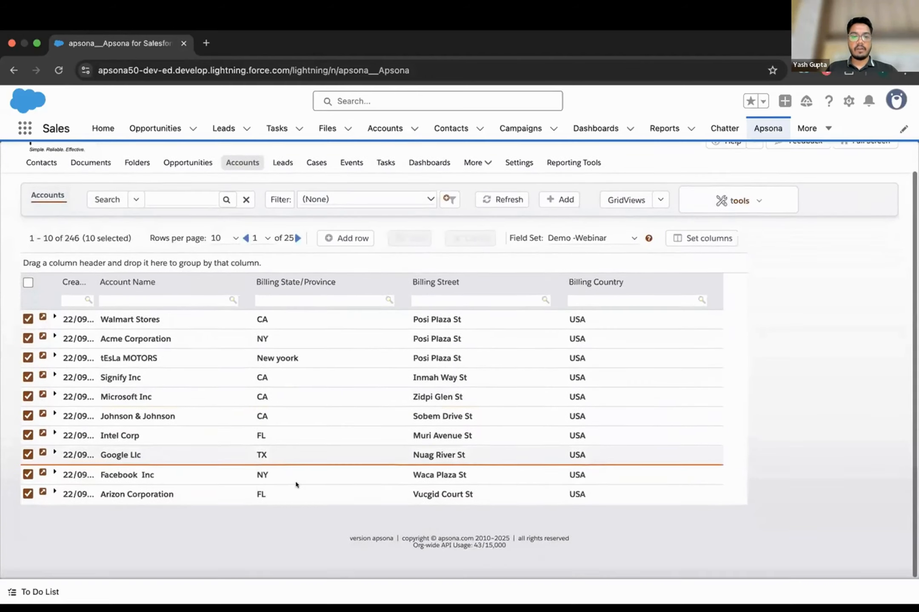
click(292, 359)
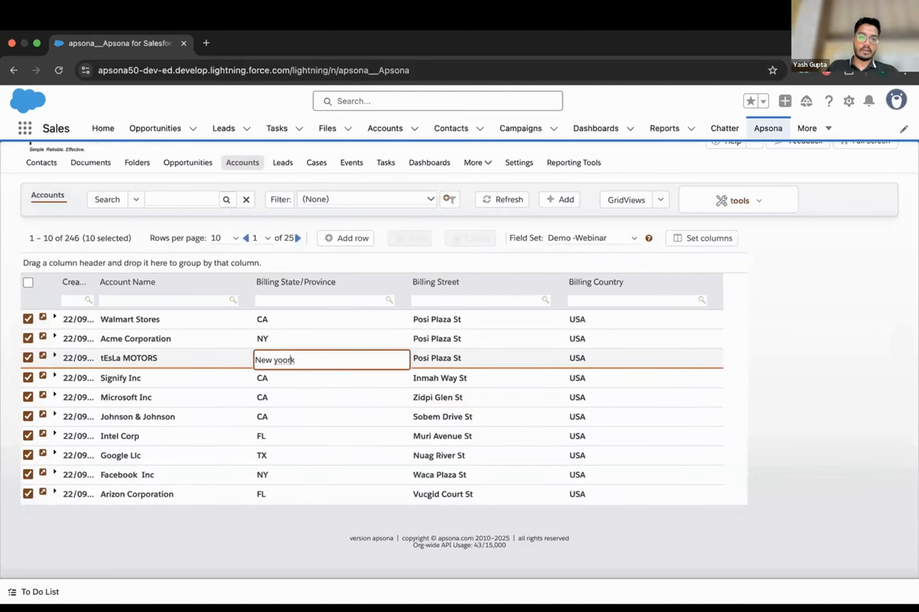
click(287, 360)
key(BackSpace)
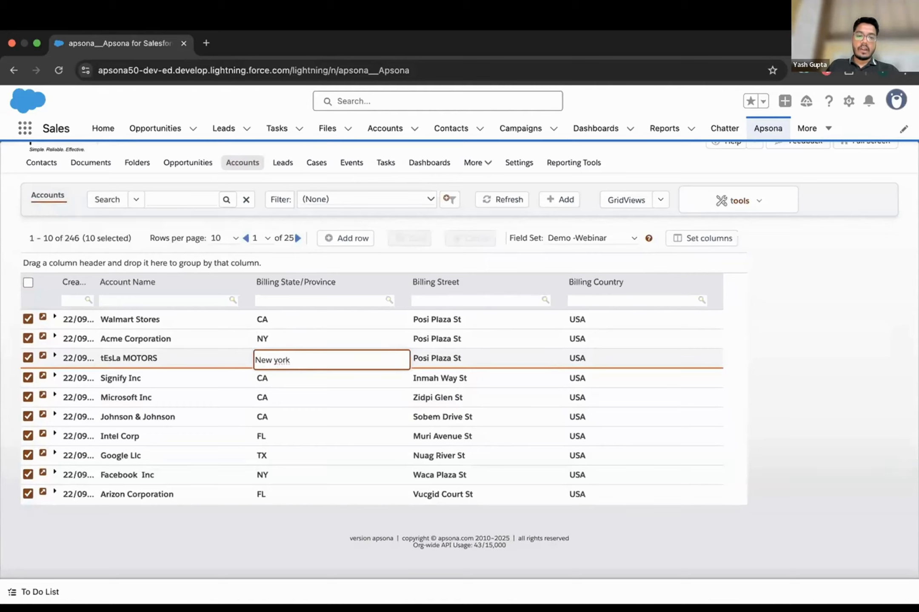
triple_click(288, 359)
key(BackSpace)
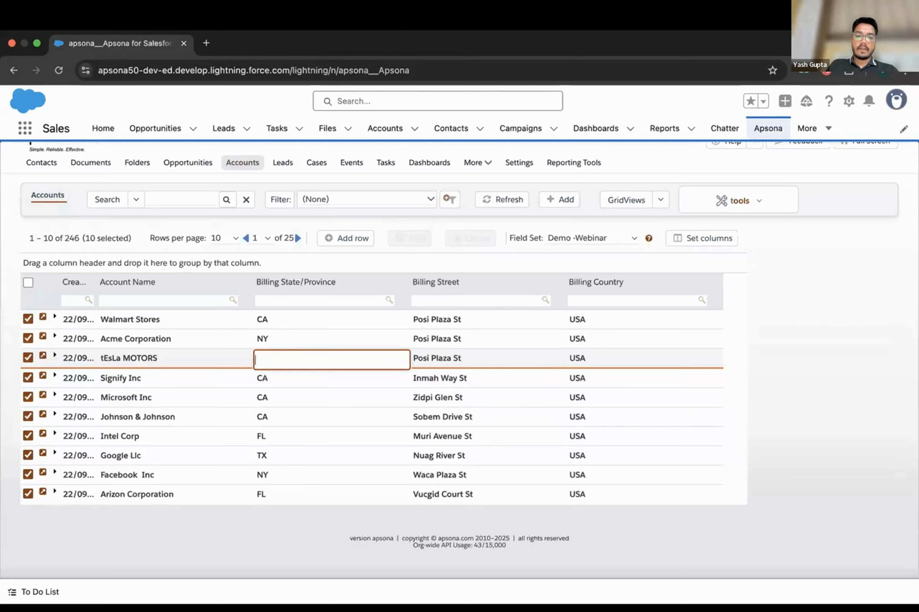
text(NY)
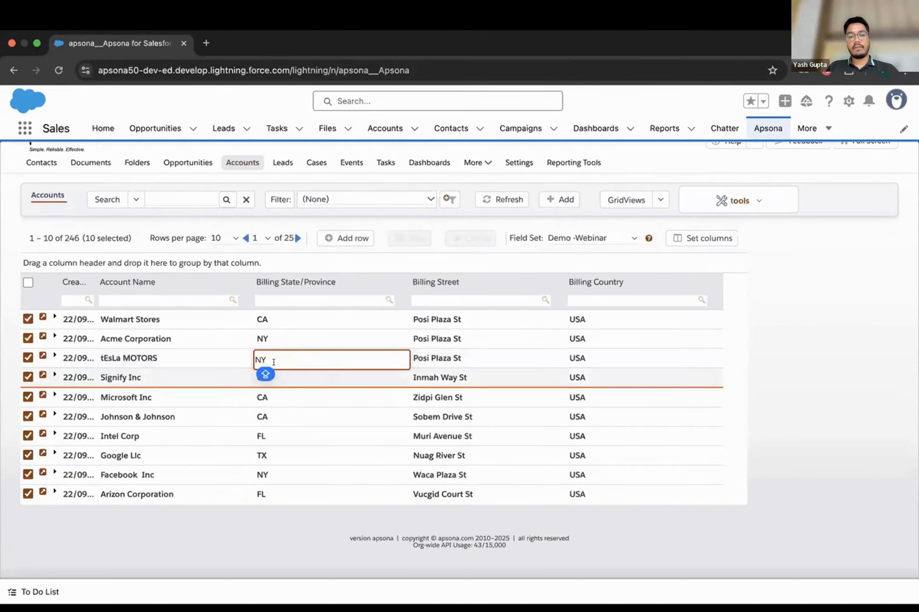
scroll(298, 430, up, 2)
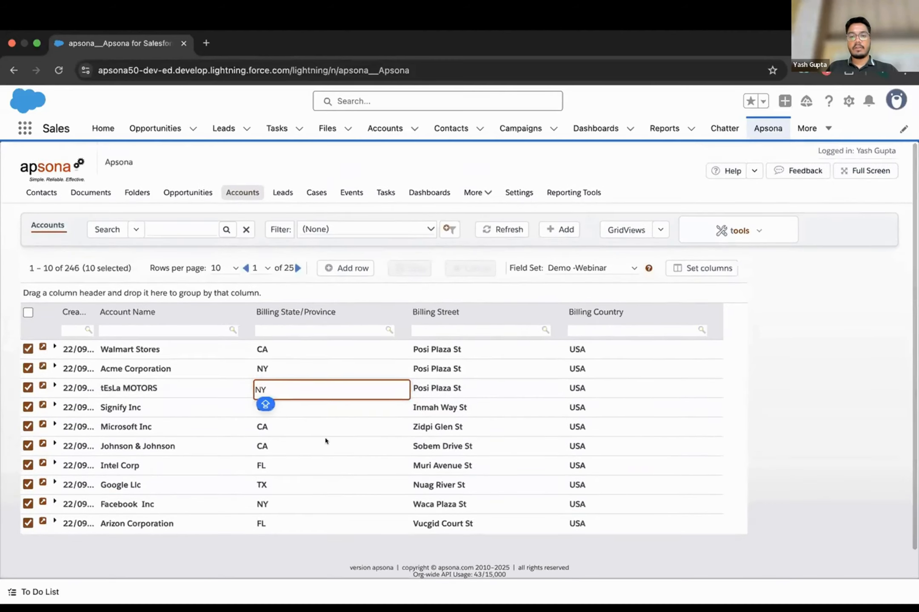
click(405, 287)
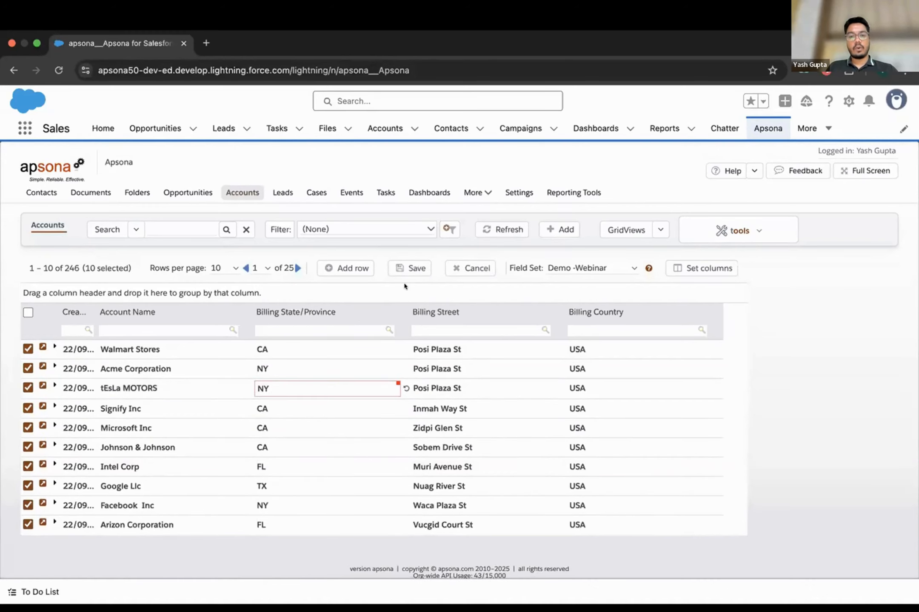
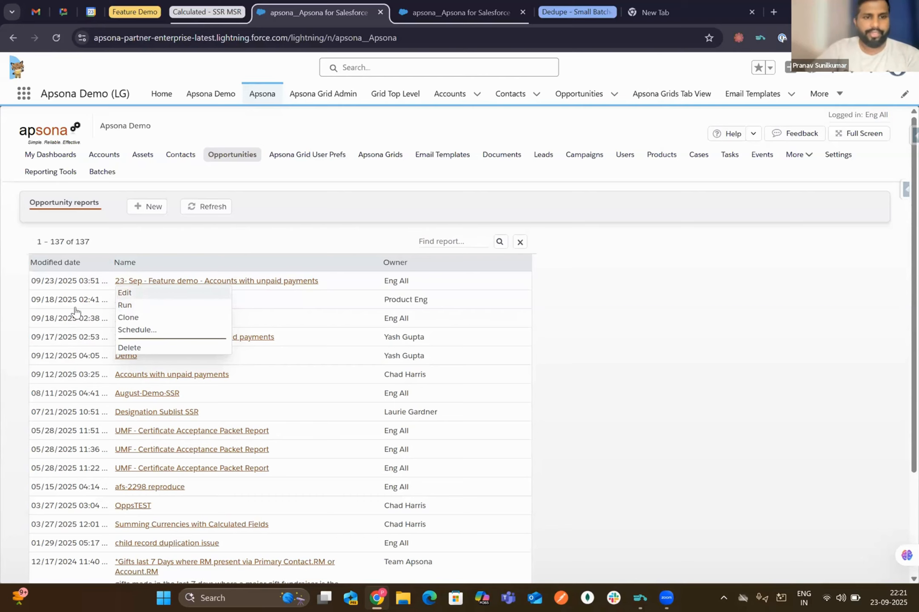
- Open the '23- Sep - Feature demo - Accounts with unpaid payments' report in the editor, showing its 8 columns
click(129, 293)
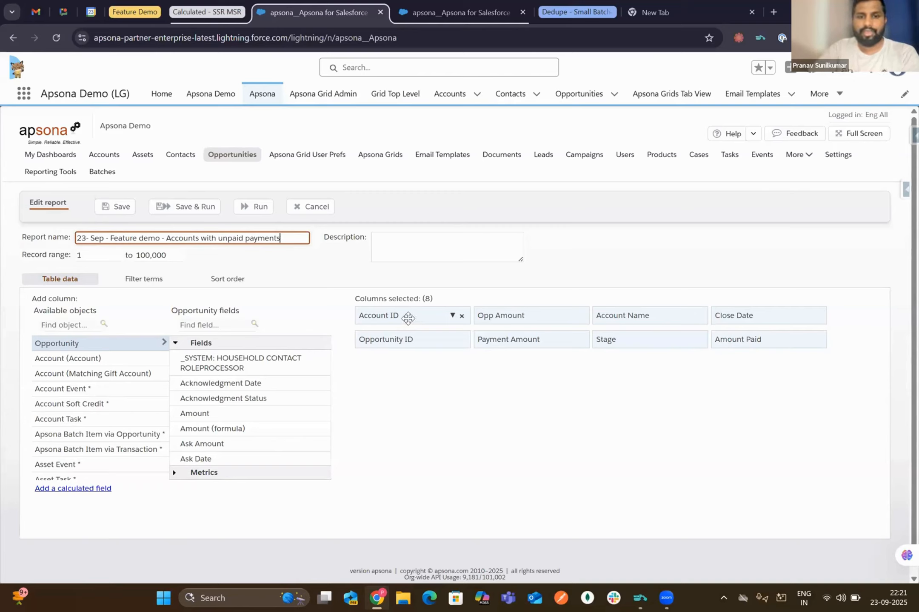
- Inspect the Amount Paid formula {!Opp Amount} - {!Payment Amount}, then view the Opp Amount Currency column settings
click(805, 339)
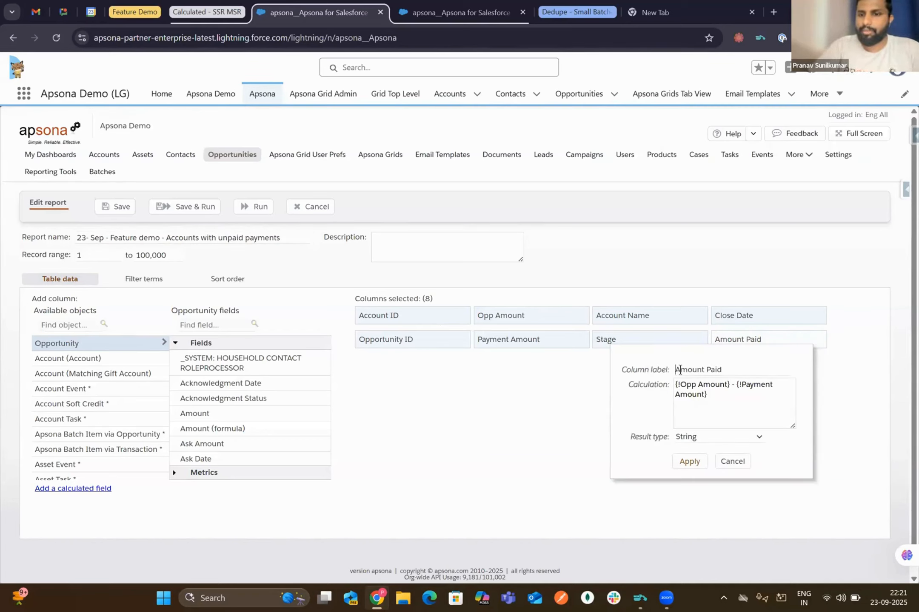
drag(679, 370, 744, 370)
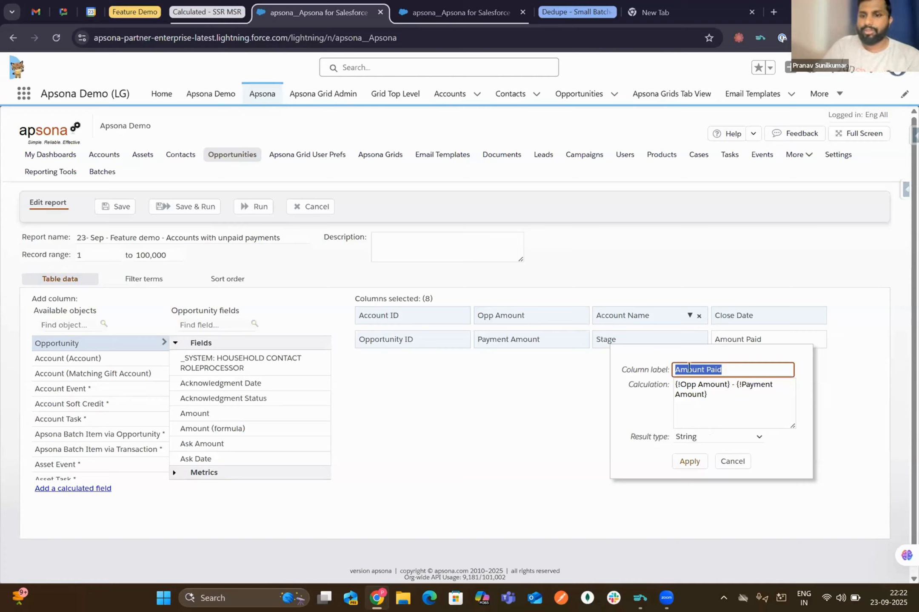
drag(731, 385, 656, 385)
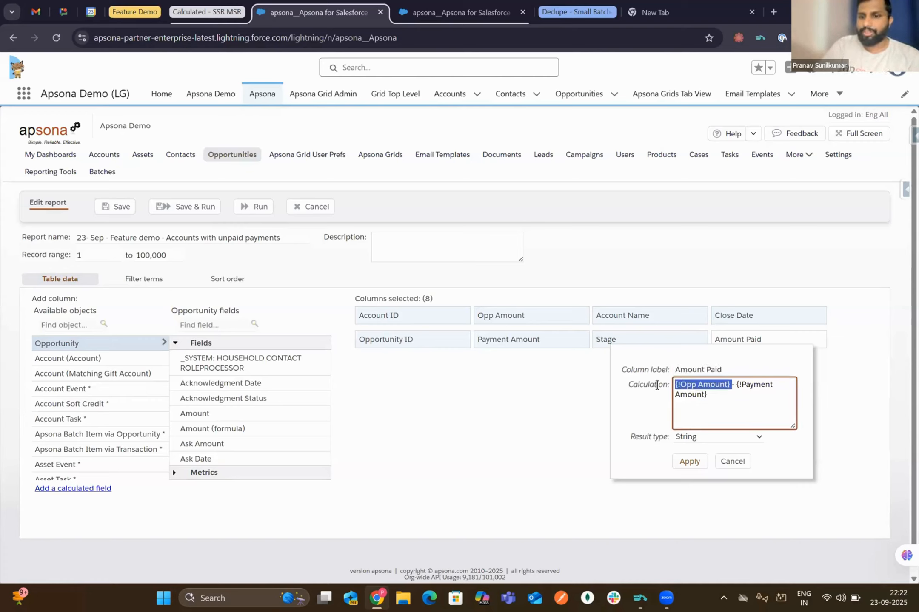
click(734, 385)
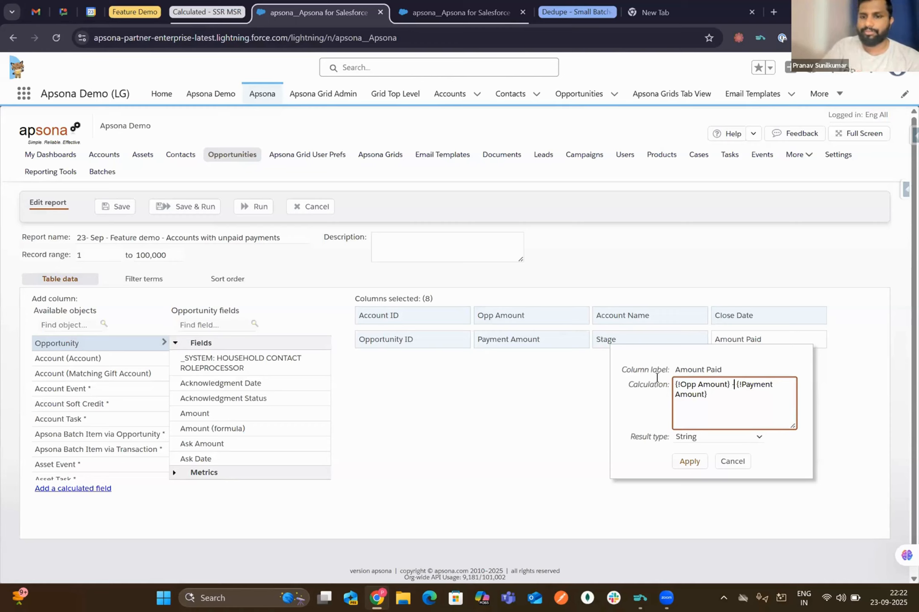
click(570, 317)
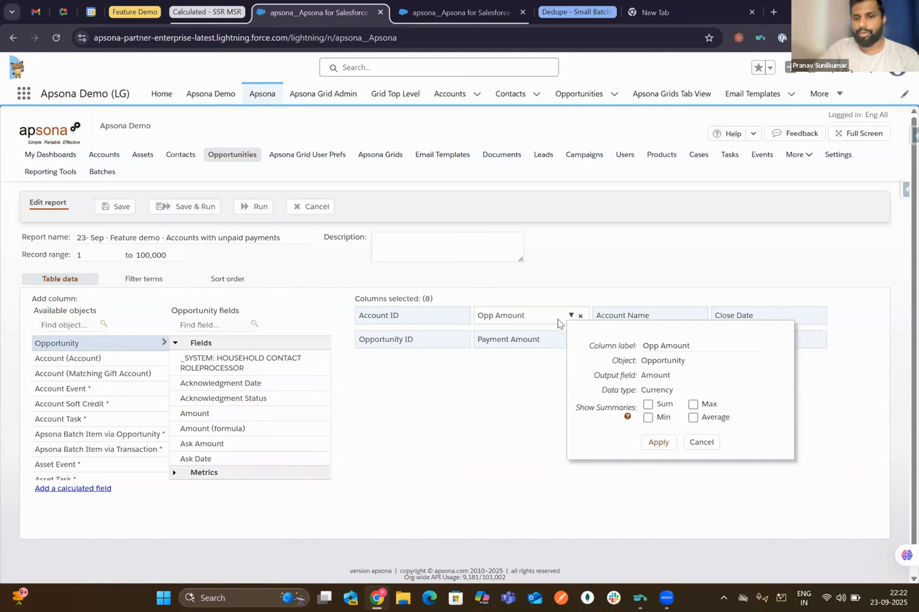
- Relabel Opp Amount as Opp Amount1 and change the Amount Paid formula to use {!Opp Amount1}
click(710, 346)
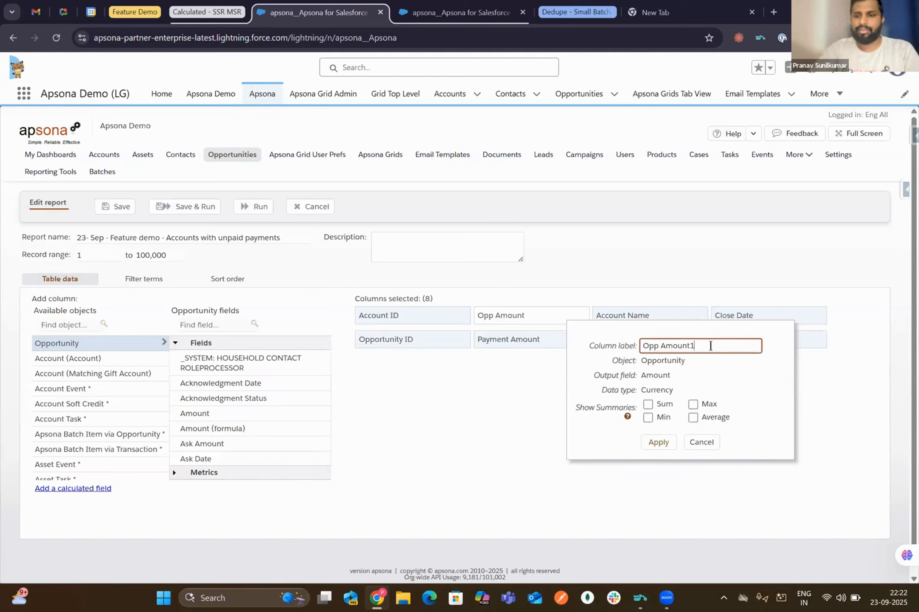
click(658, 442)
click(808, 339)
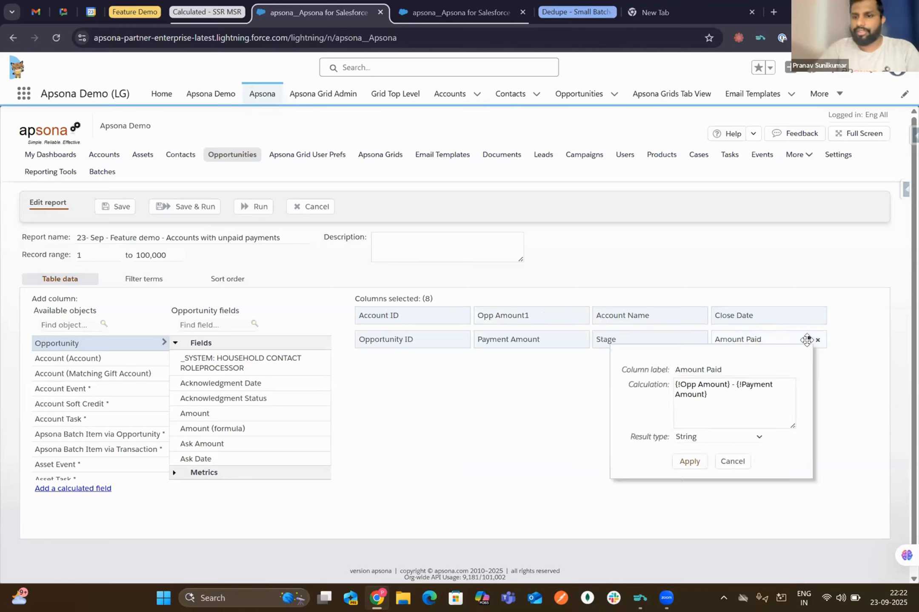
click(728, 387)
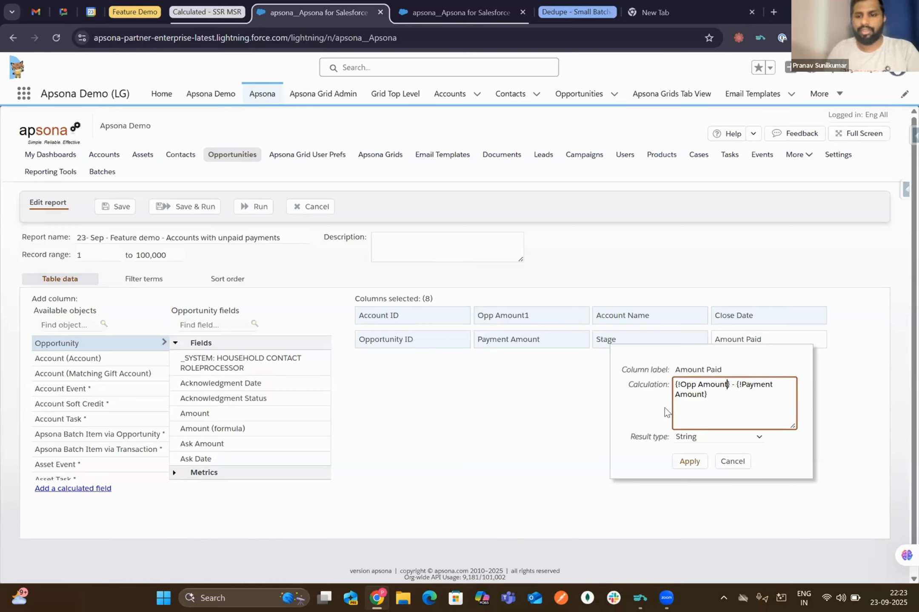
text(1)
click(689, 461)
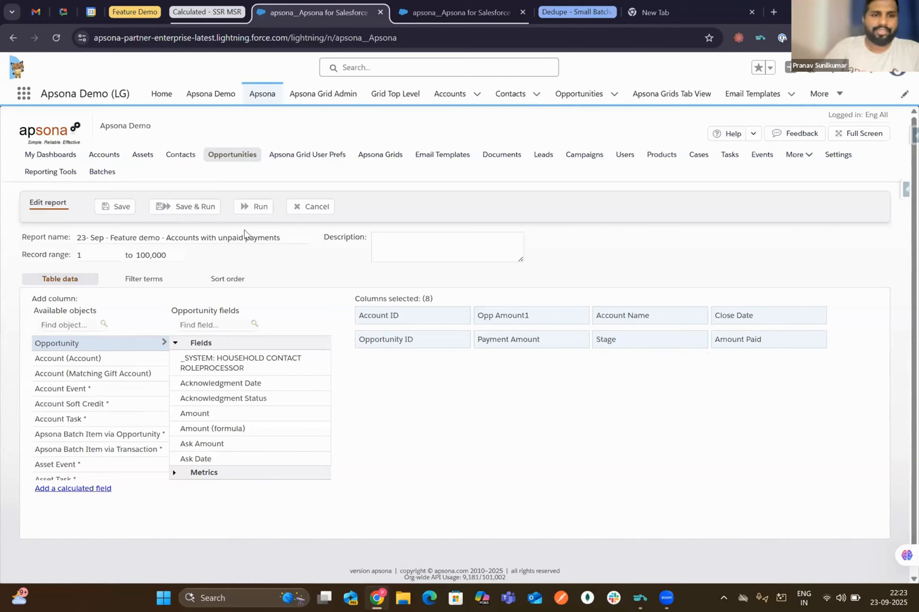
- Save and run the report, sorting its 21 records by Amount Paid descending, topped by 1875000
click(185, 208)
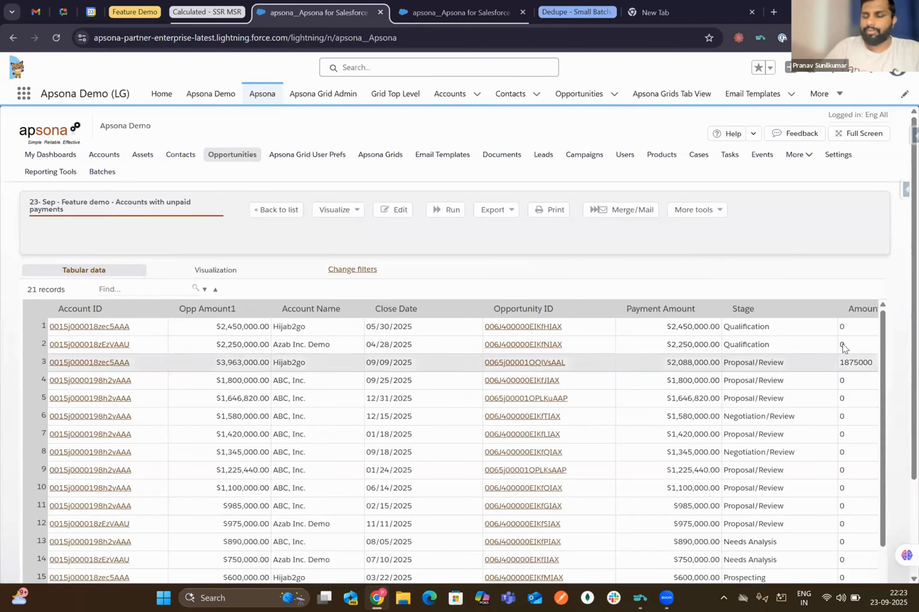
scroll(841, 379, right, 1)
drag(816, 303, 872, 309)
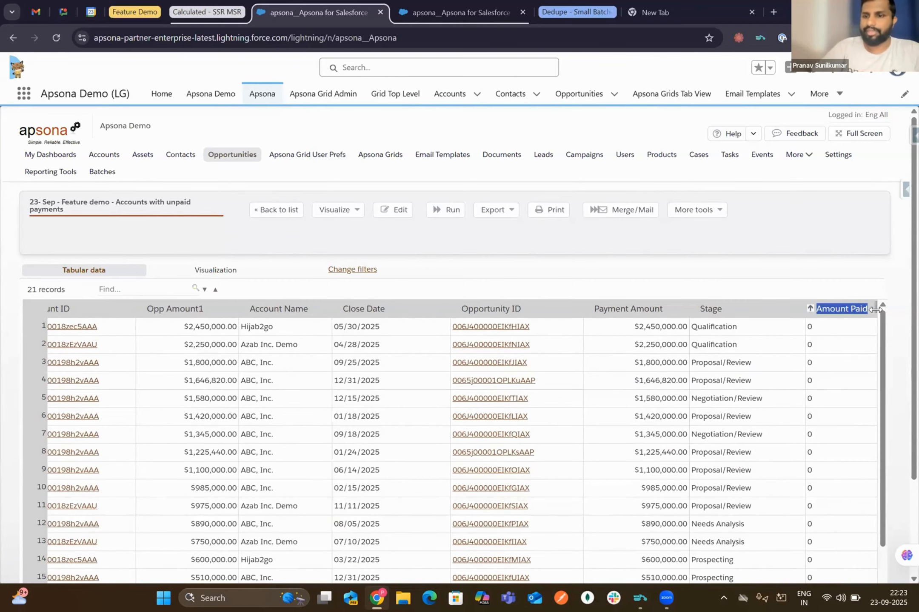
click(821, 310)
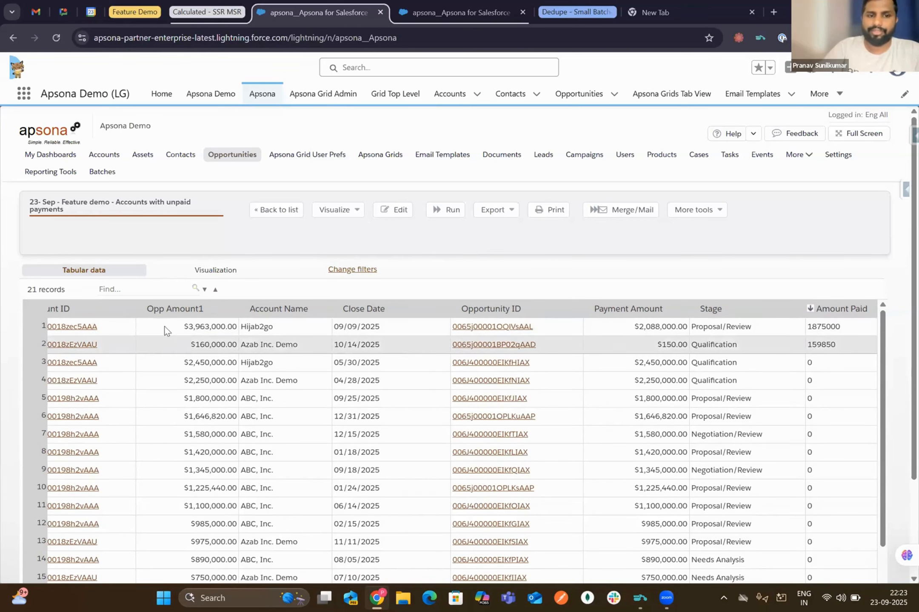
scroll(234, 324, left, 2)
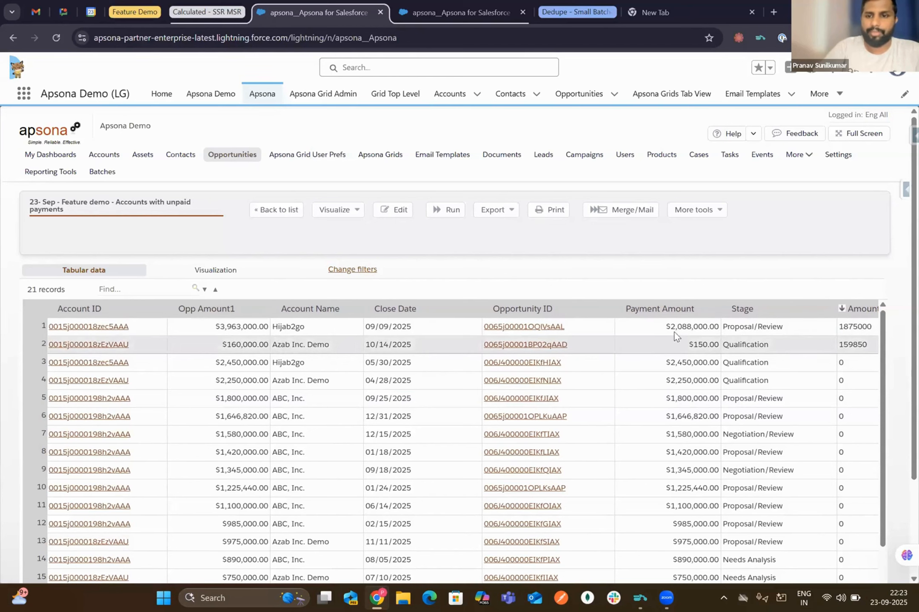
scroll(695, 335, right, 2)
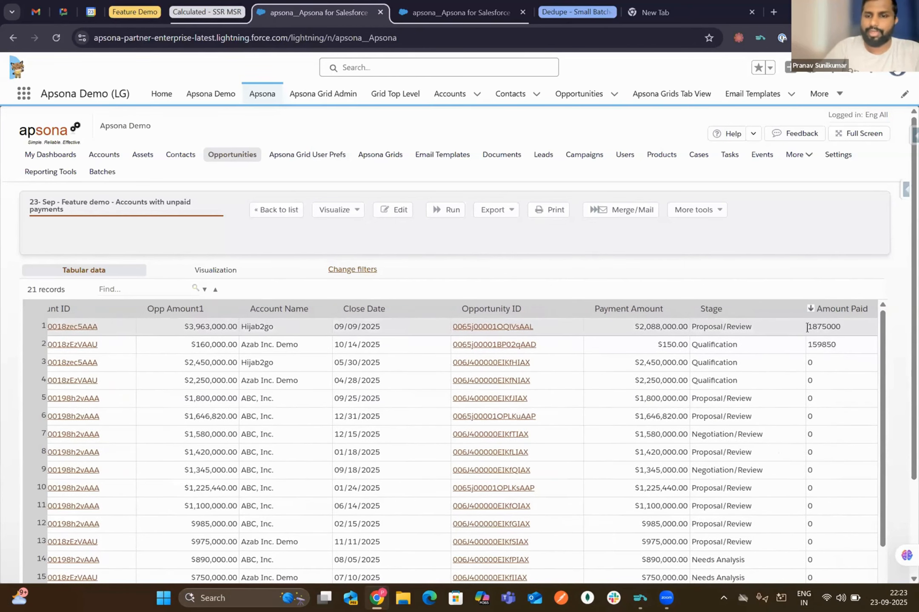
drag(806, 327, 845, 326)
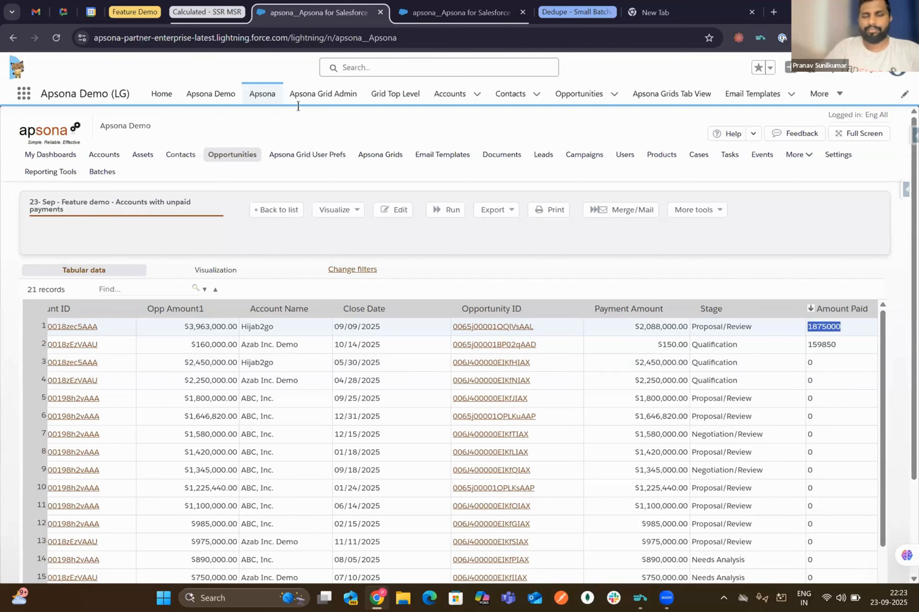
- Edit the '23- Sep Feature Demo - Gift Ack Scheduled Merge Example' report from the Multi-step reports list
click(426, 7)
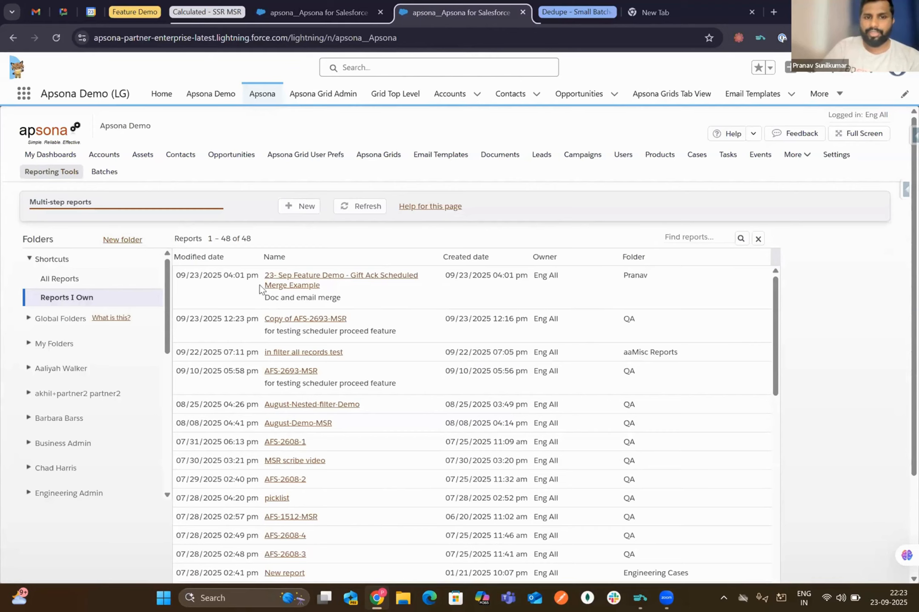
click(306, 282)
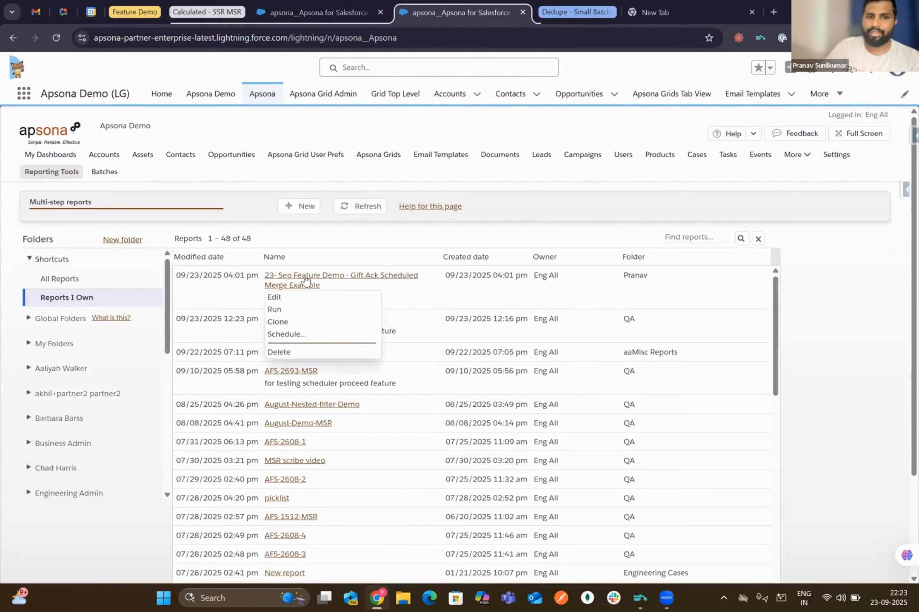
click(287, 300)
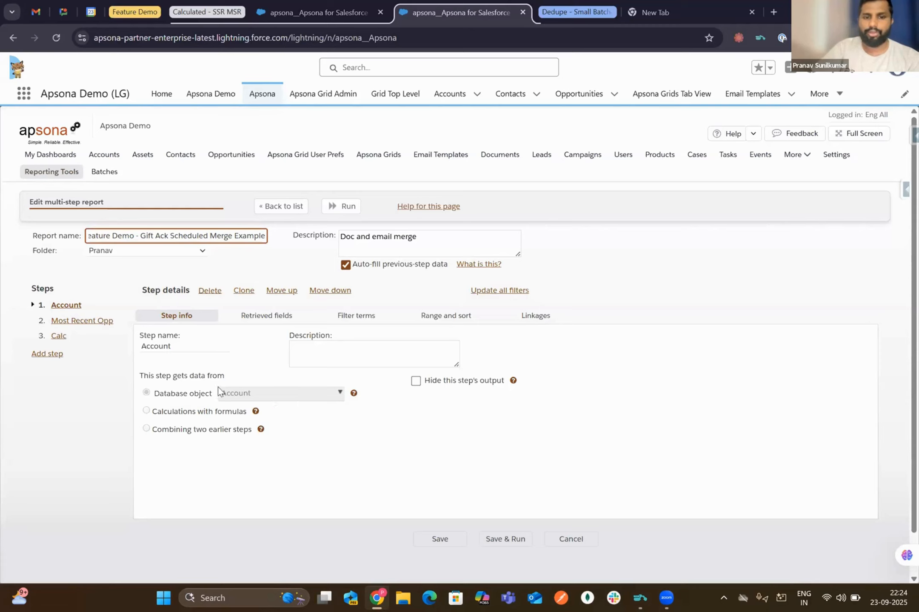
- Look over the Most Recent Opp and Calc steps and Most Recent Opp's retrieved fields, then add a fourth step
click(67, 322)
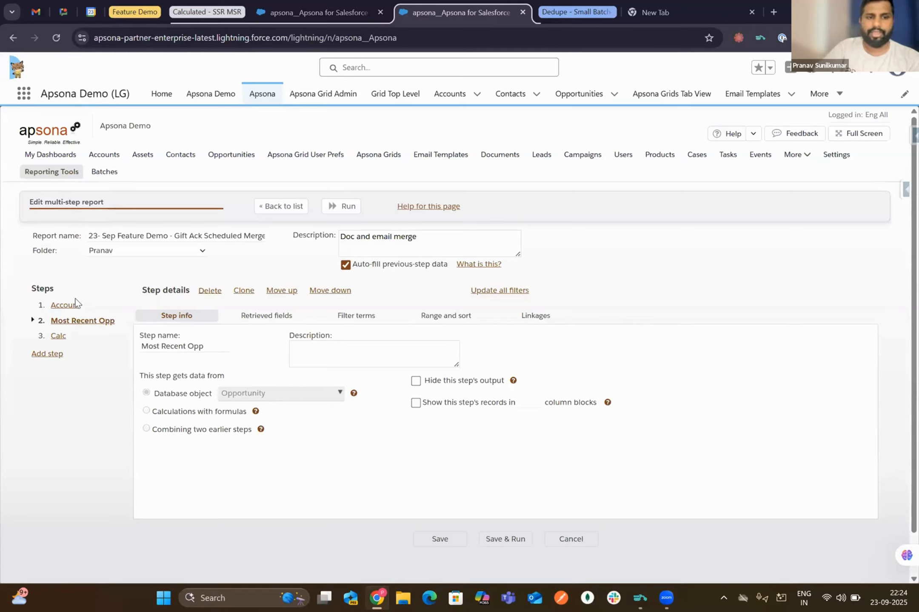
click(56, 337)
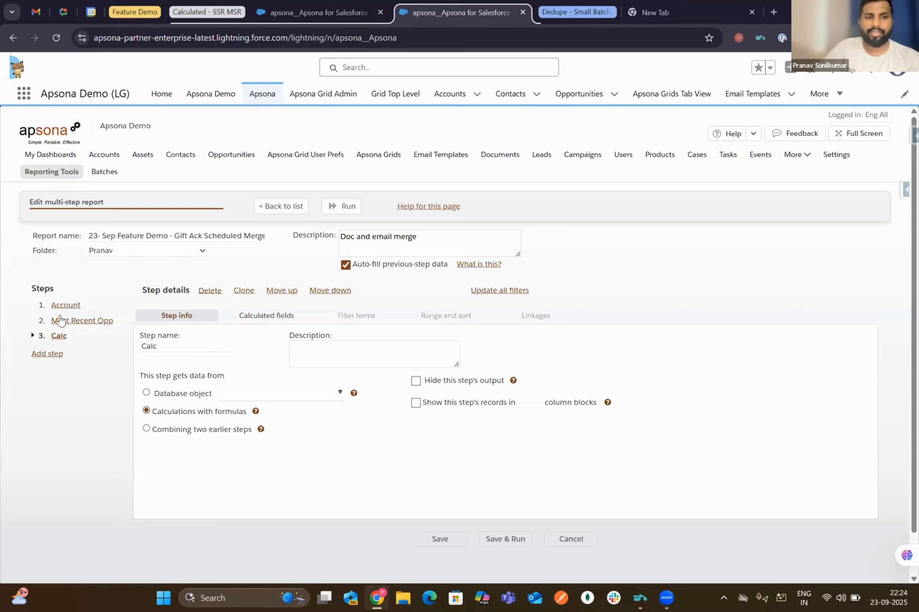
click(61, 321)
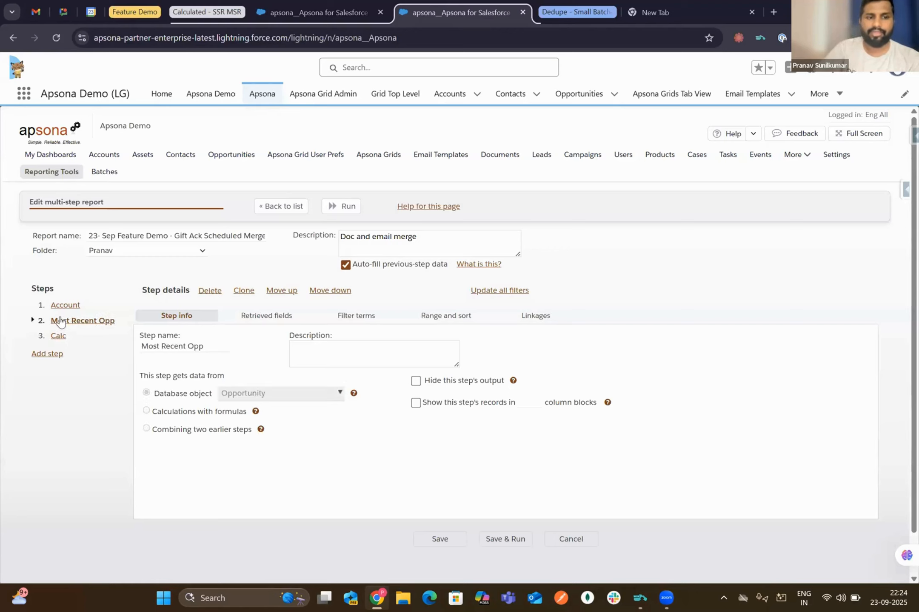
click(267, 317)
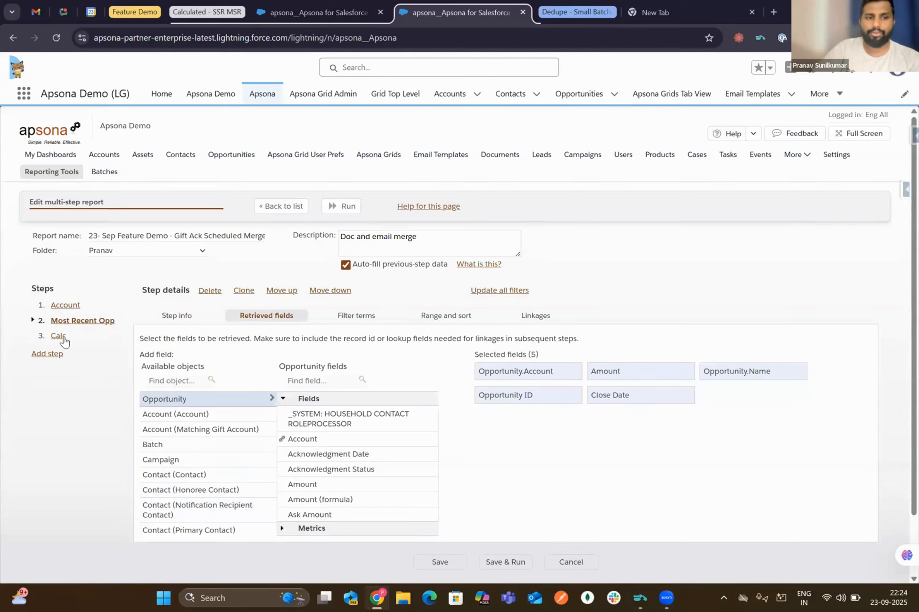
click(47, 353)
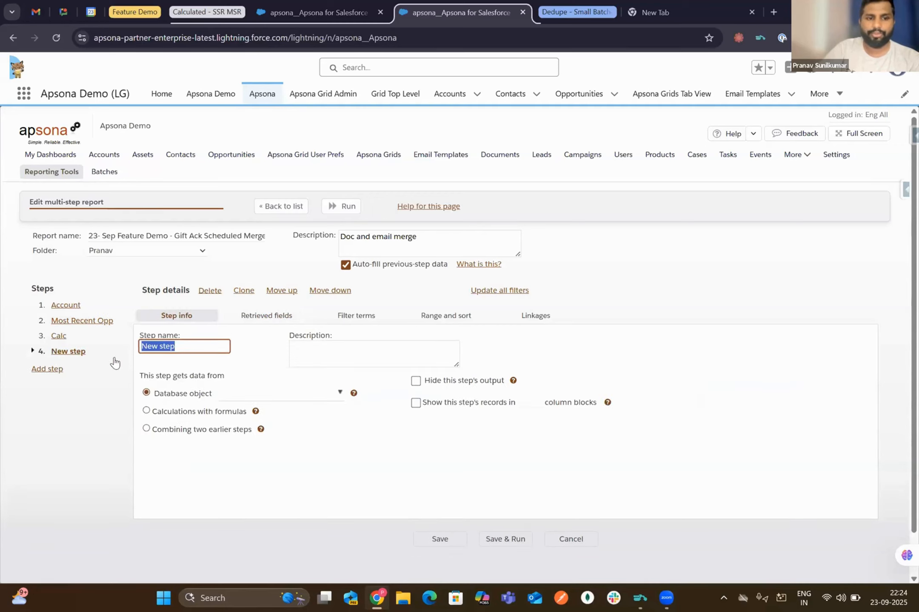
- Explore the new step's data-source options, set it to formula calculations, and add a Number calculated field
click(240, 396)
drag(138, 375, 233, 372)
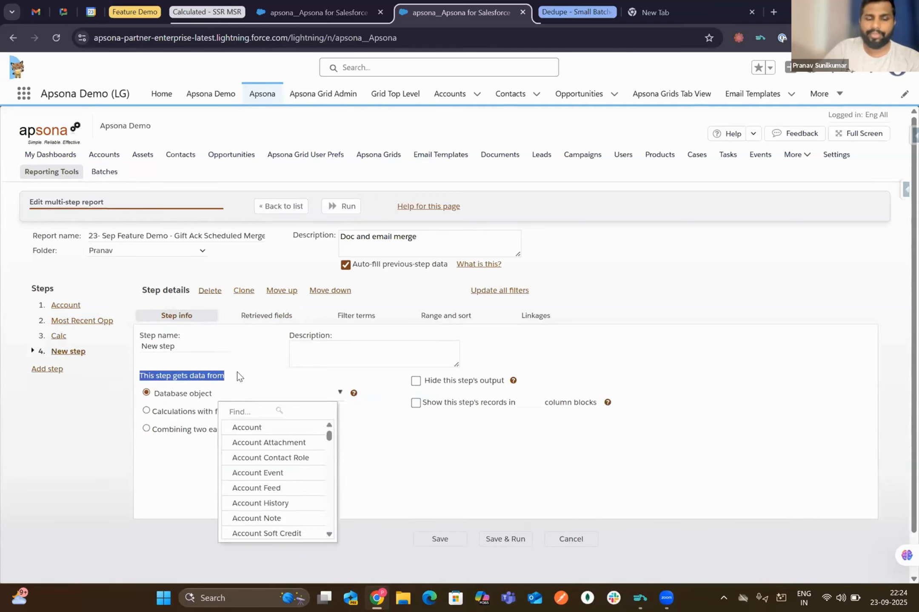
click(147, 430)
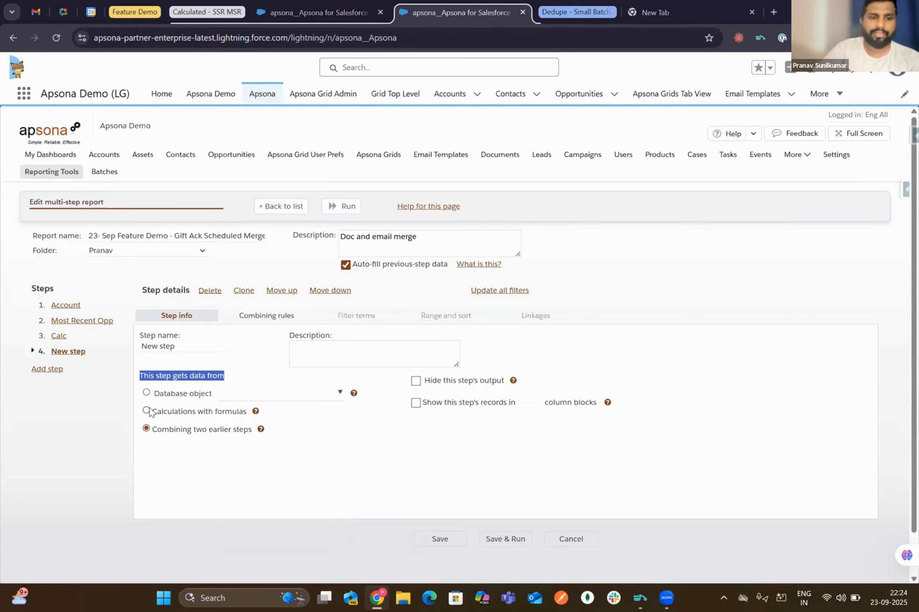
click(147, 411)
click(242, 317)
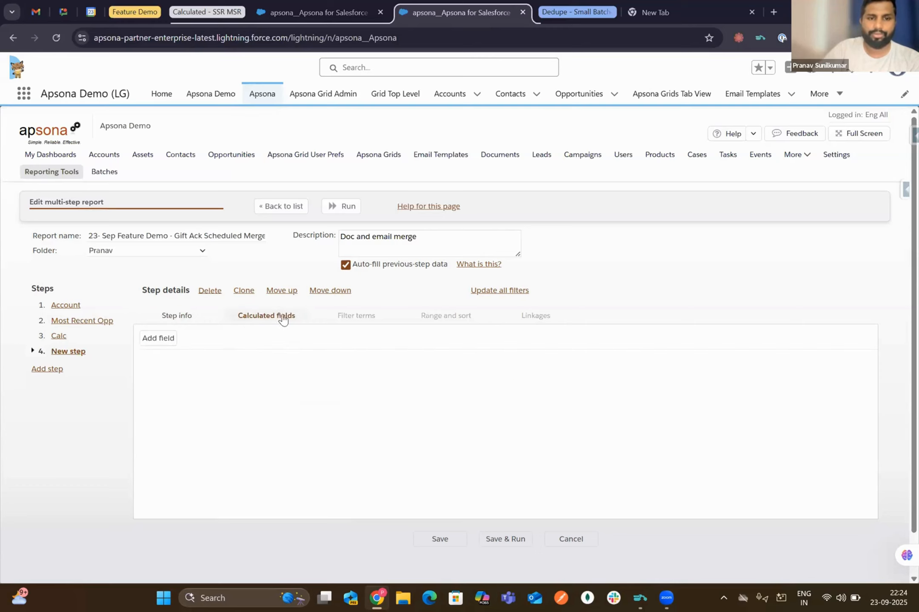
click(156, 338)
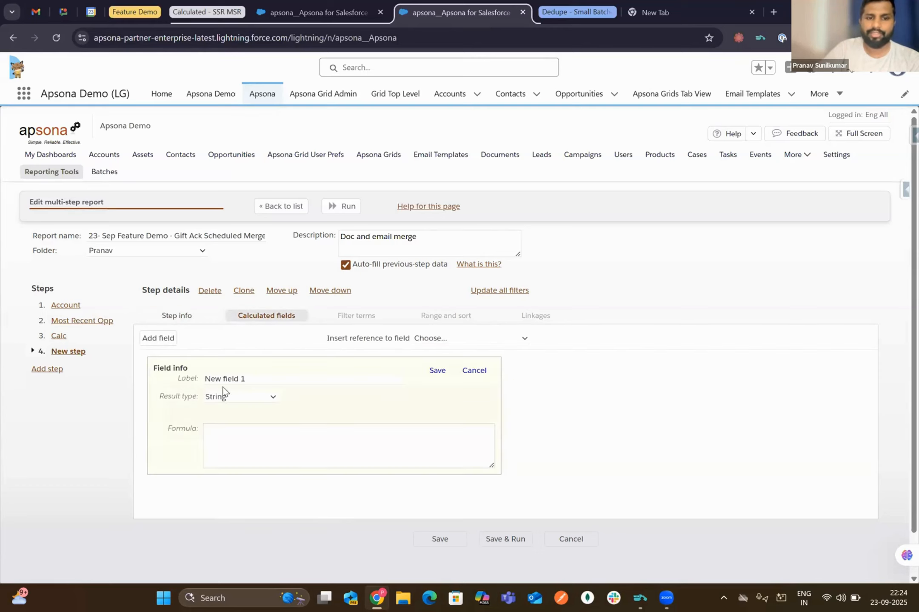
click(244, 397)
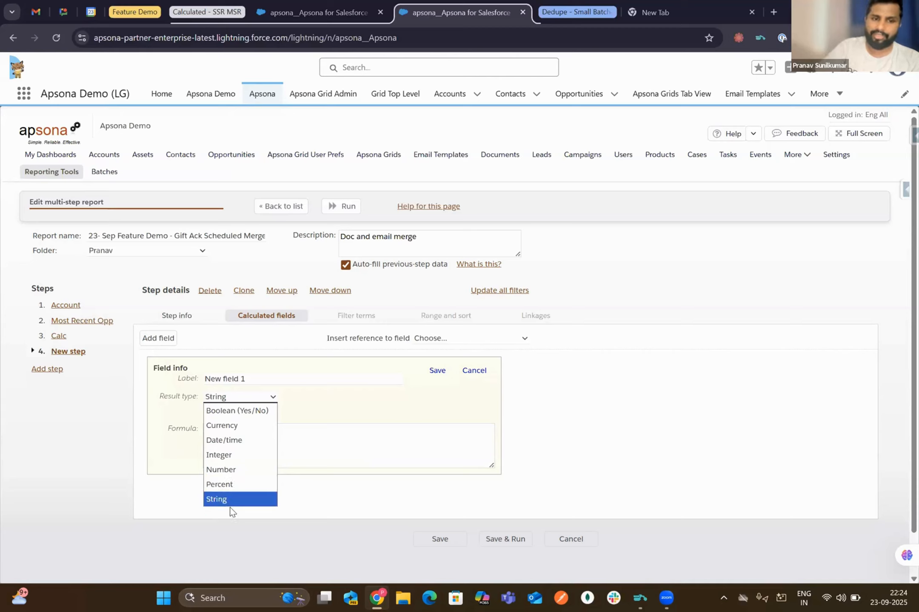
click(233, 471)
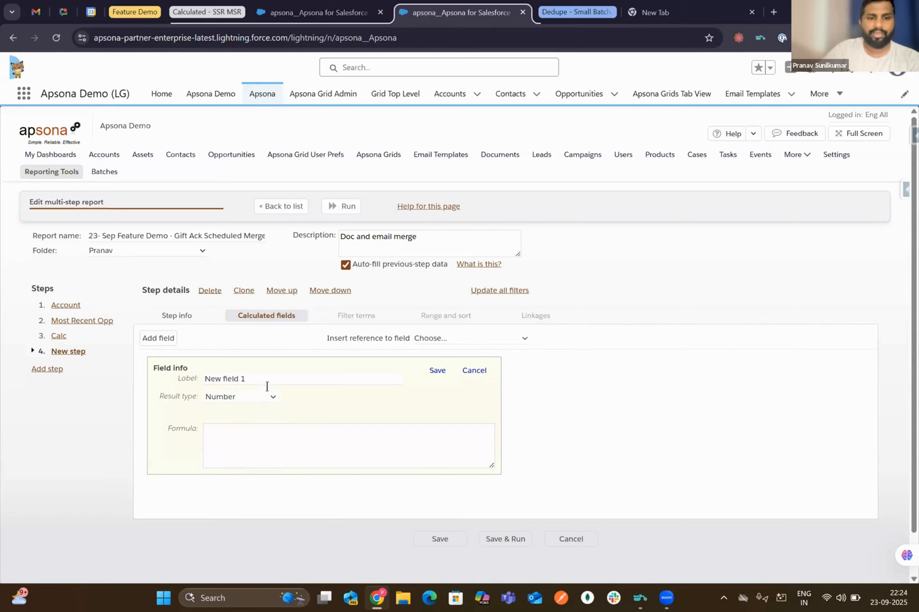
drag(253, 380, 207, 378)
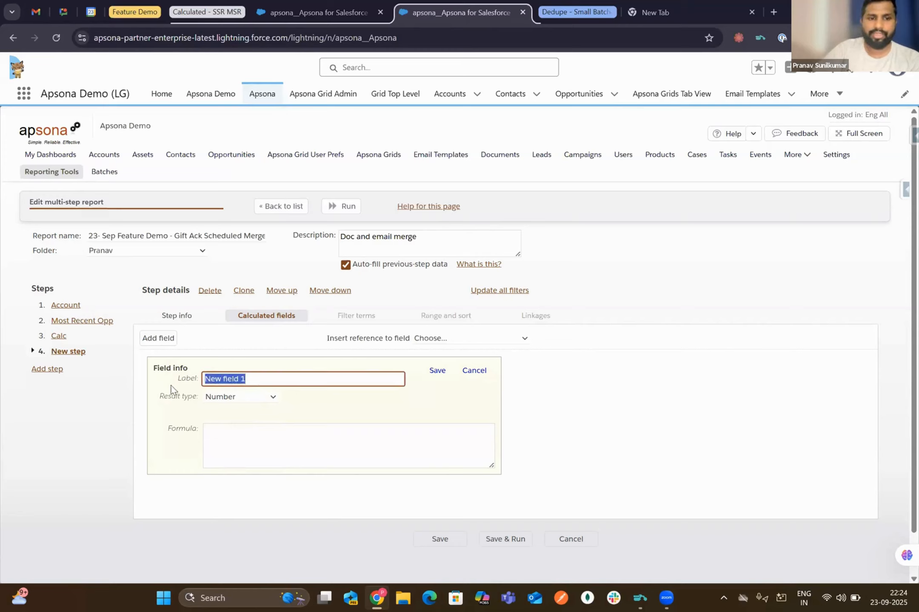
- Delete the unfinished fourth step, leaving Account, Most Recent Opp and Calc
click(60, 337)
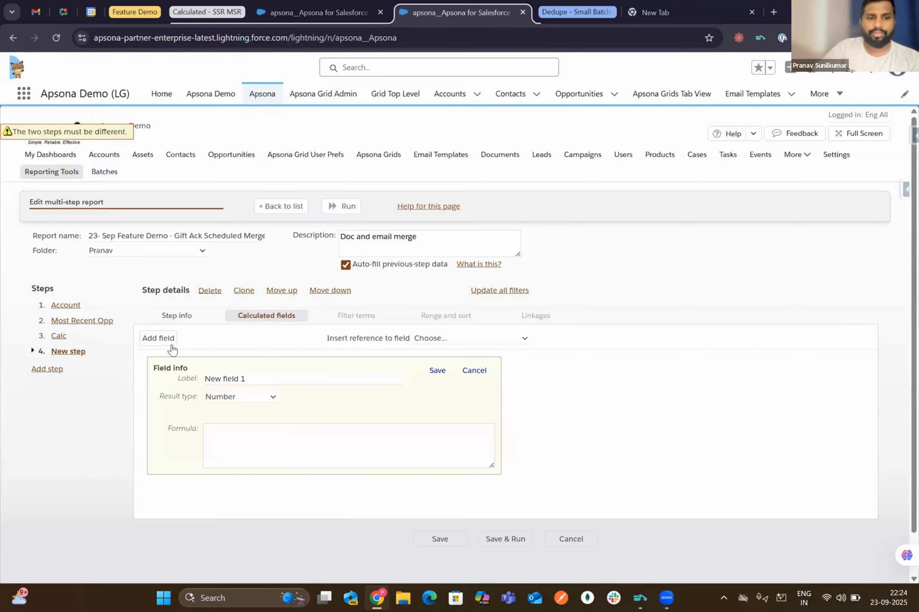
click(210, 293)
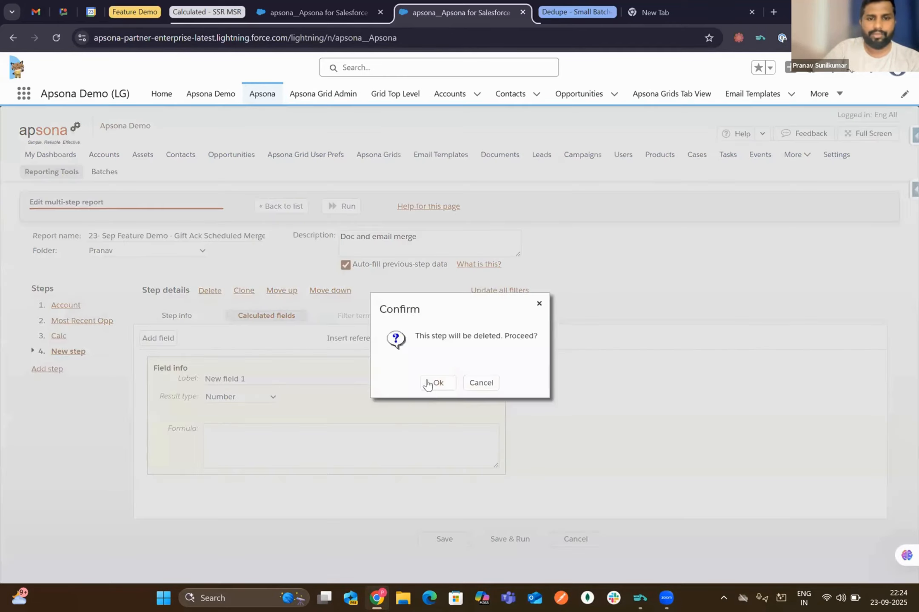
click(435, 383)
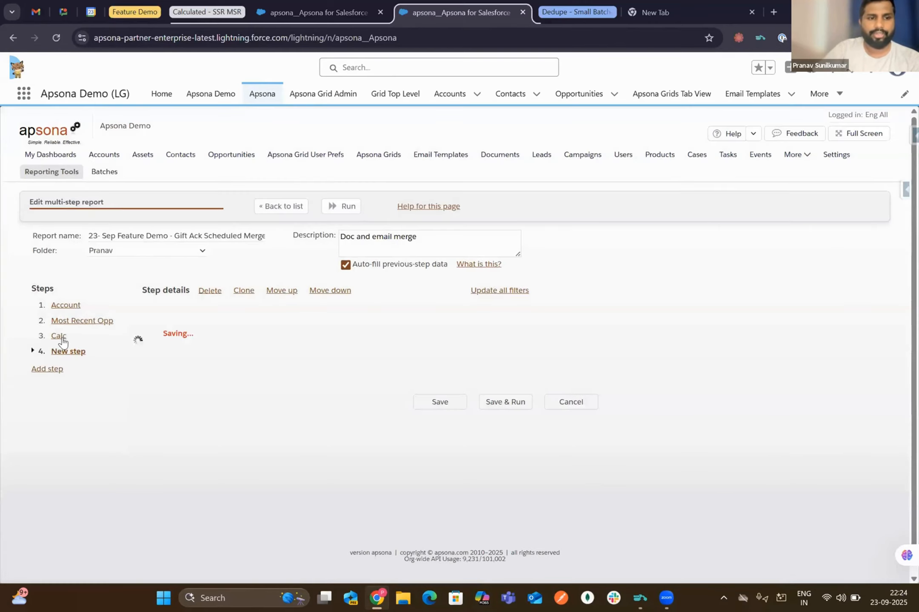
click(60, 337)
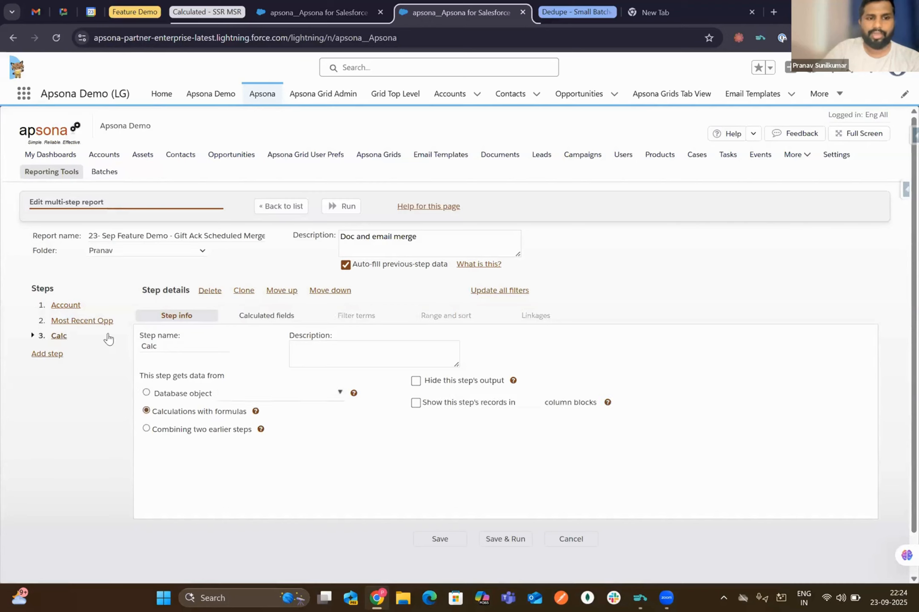
- Highlight Account.Record type in the Calc step's Greeting formula, then list the Account step's 16 retrieved fields
click(277, 321)
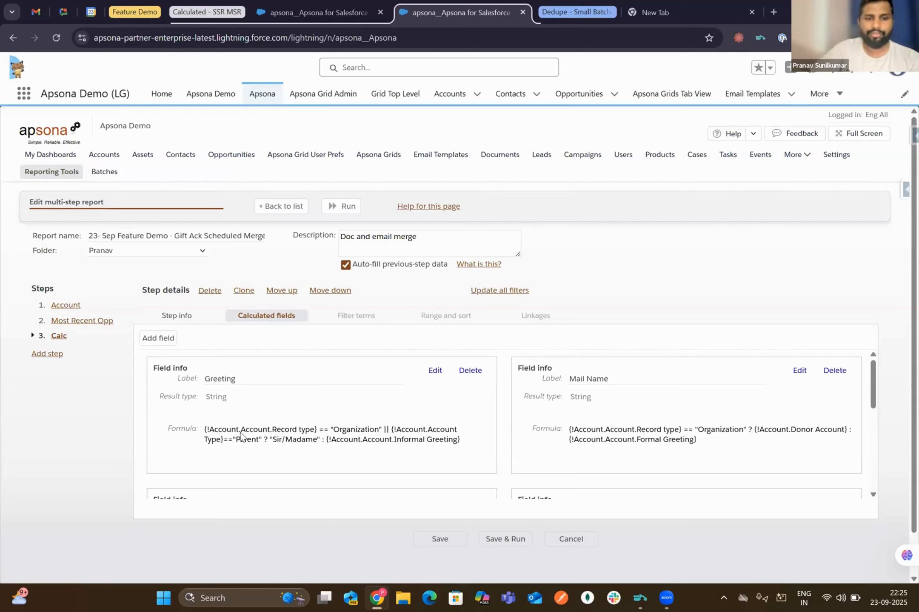
click(208, 431)
drag(209, 430, 243, 433)
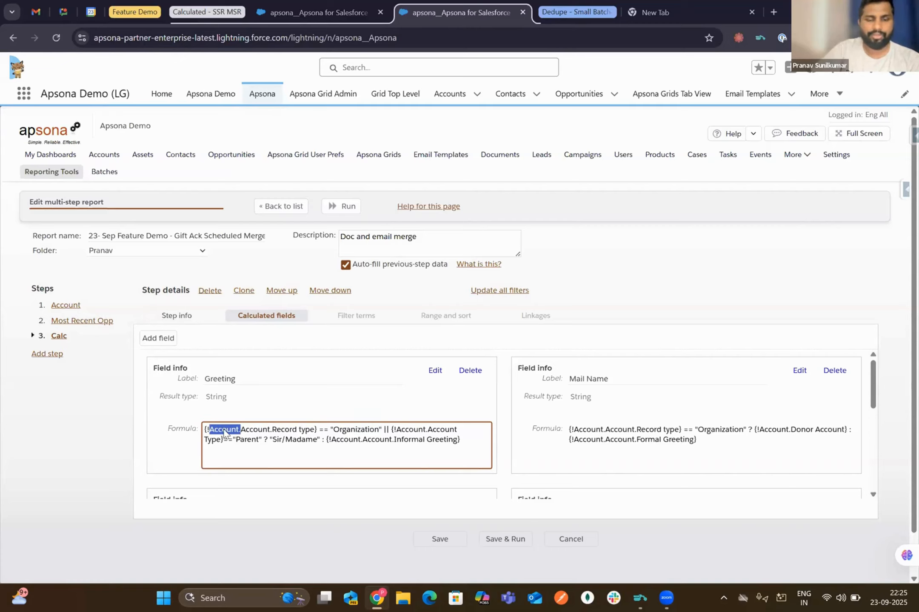
click(239, 433)
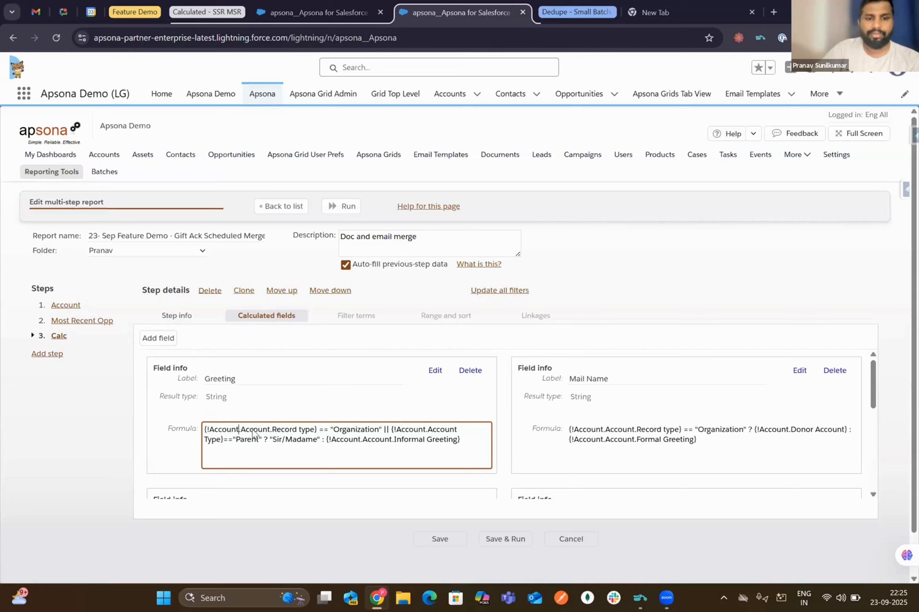
drag(239, 431, 316, 434)
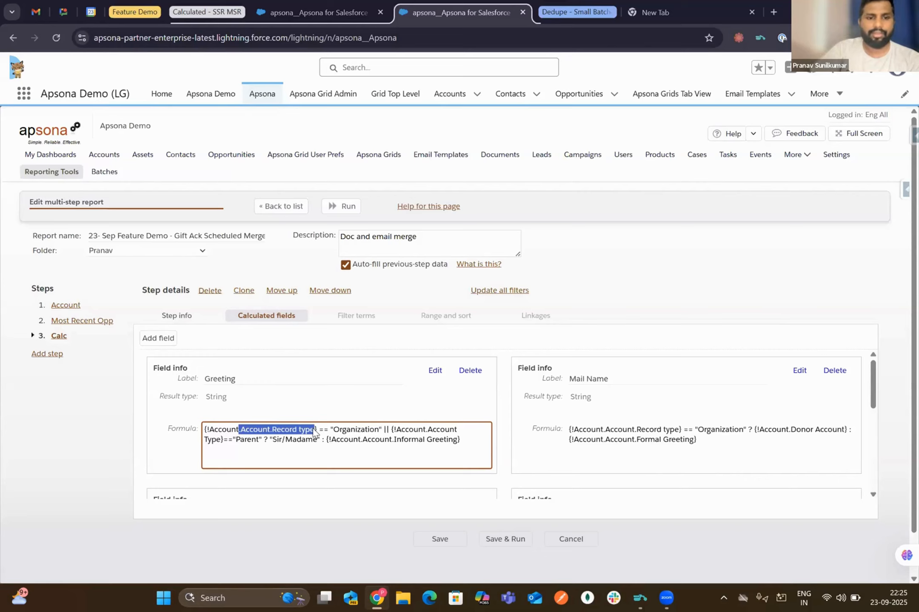
click(66, 306)
click(268, 316)
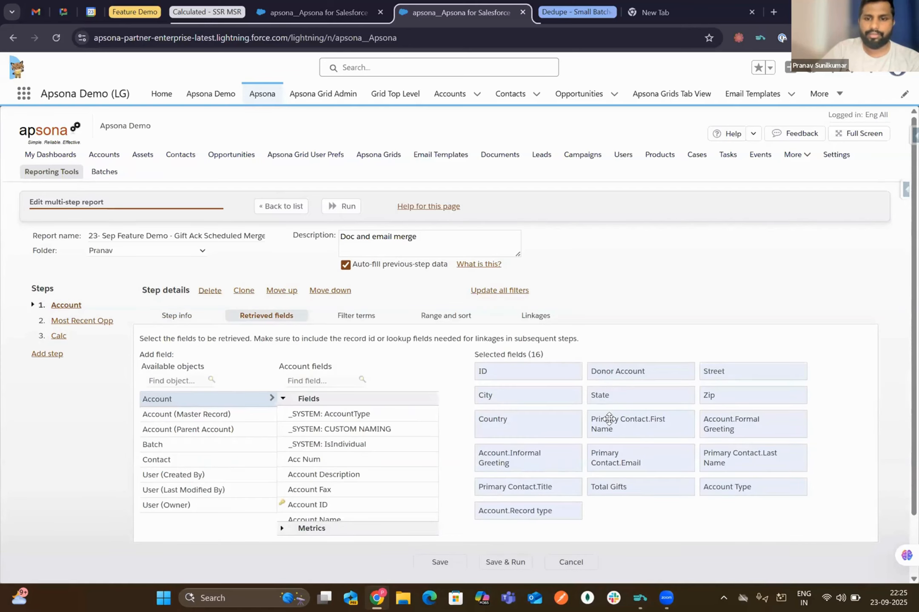
- Check the Account.Record type field's column label, apply it, and go back to the Calc step
scroll(552, 435, down, 2)
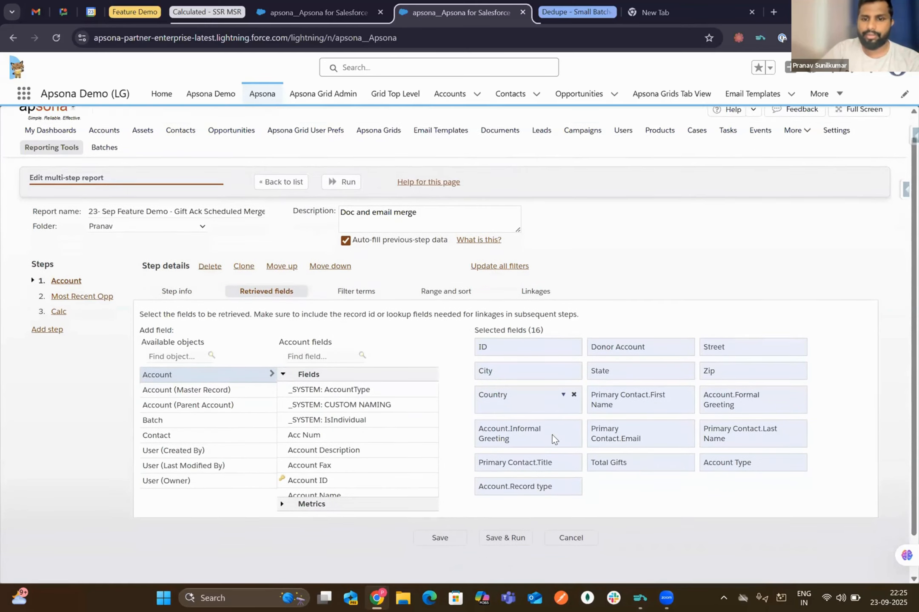
click(563, 471)
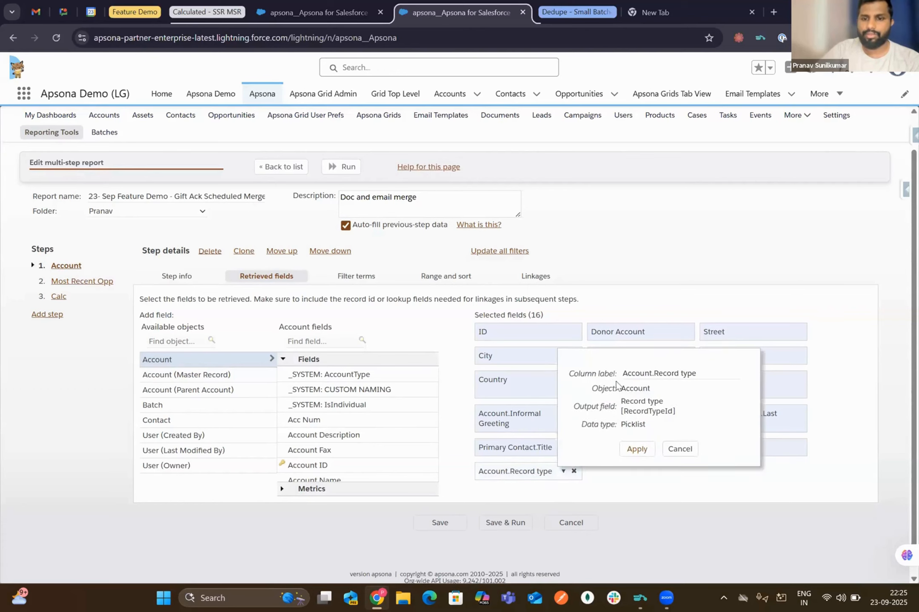
drag(623, 373, 711, 372)
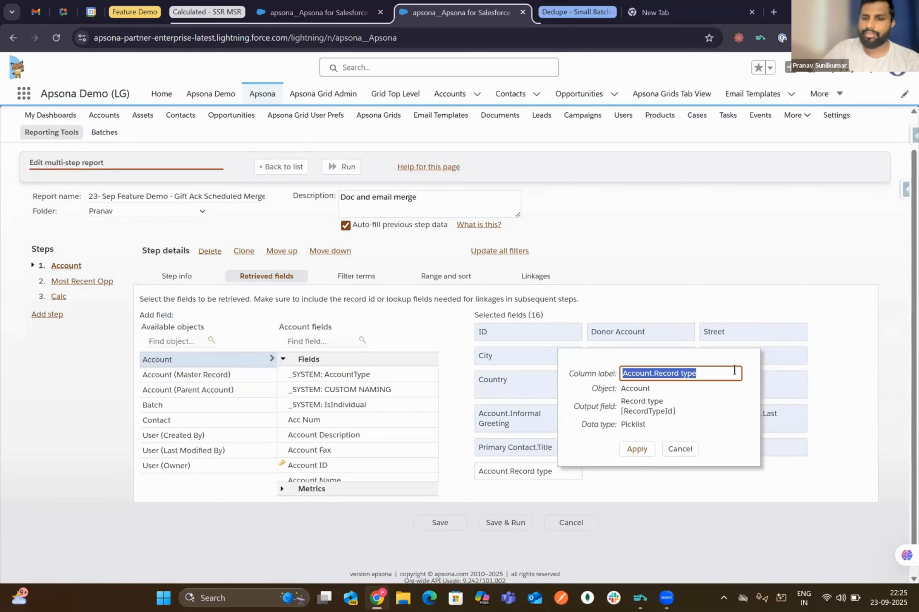
click(636, 448)
click(58, 297)
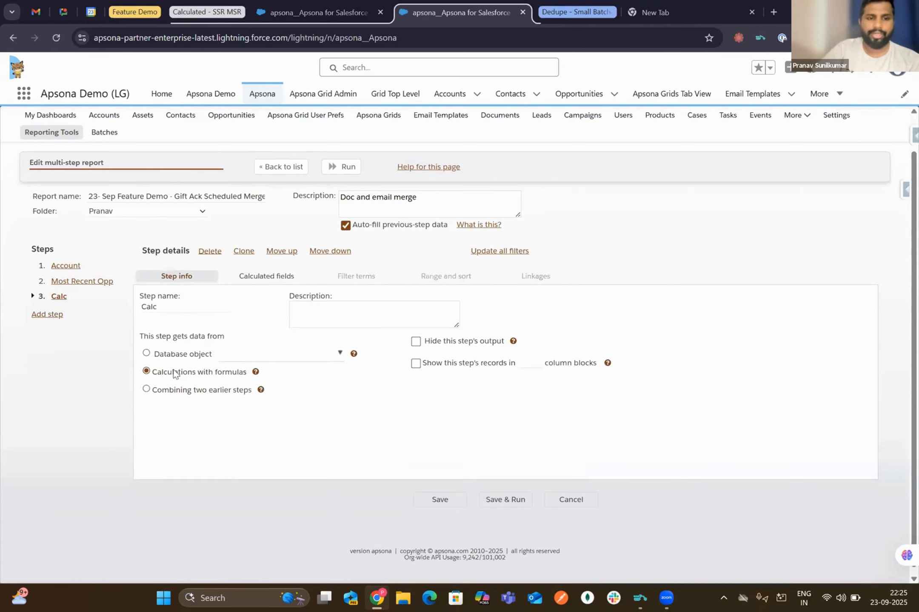
- Scroll through the Calc step's calculated fields, Greeting and Mail Name through para1 and para2, then add a field
click(245, 279)
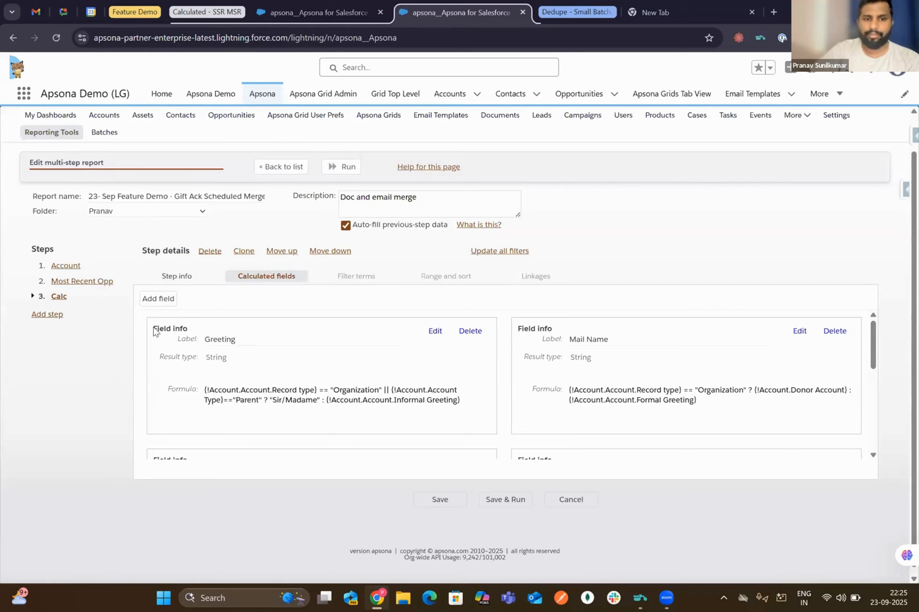
triple_click(236, 350)
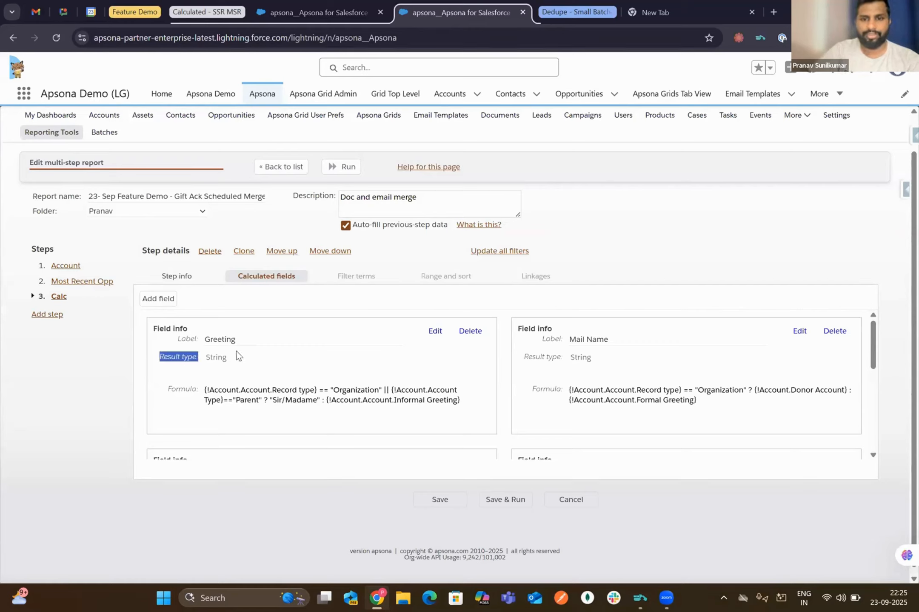
scroll(243, 400, down, 6)
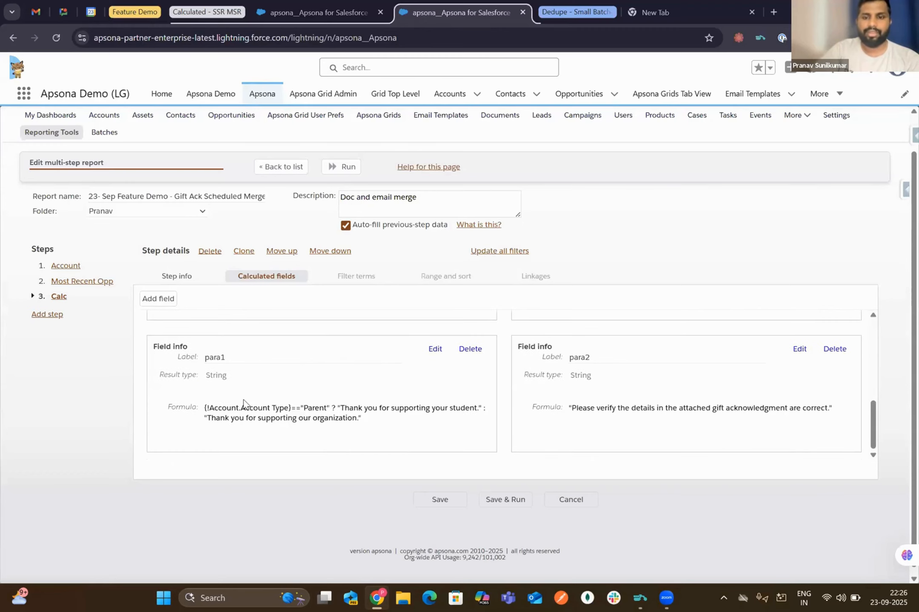
scroll(257, 329, up, 6)
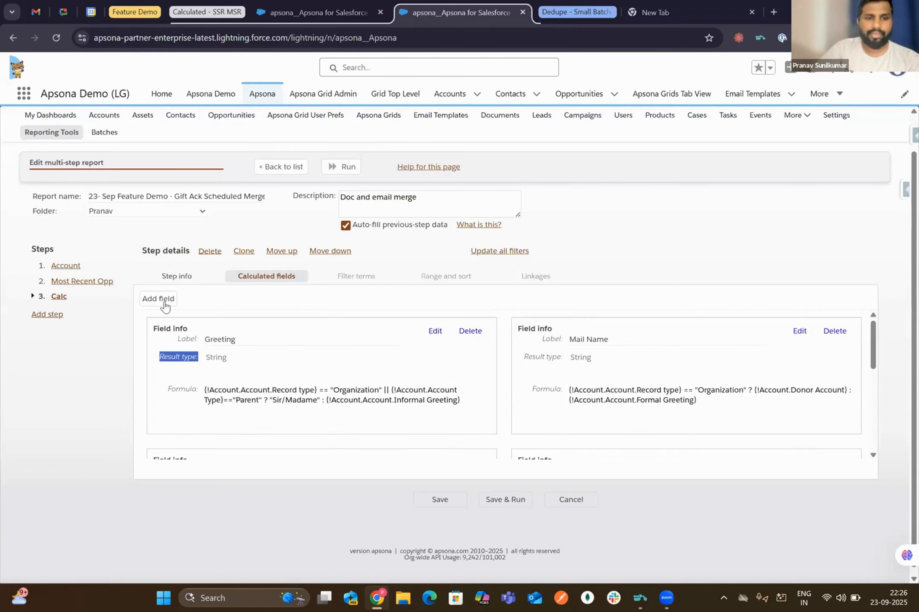
click(164, 299)
click(430, 300)
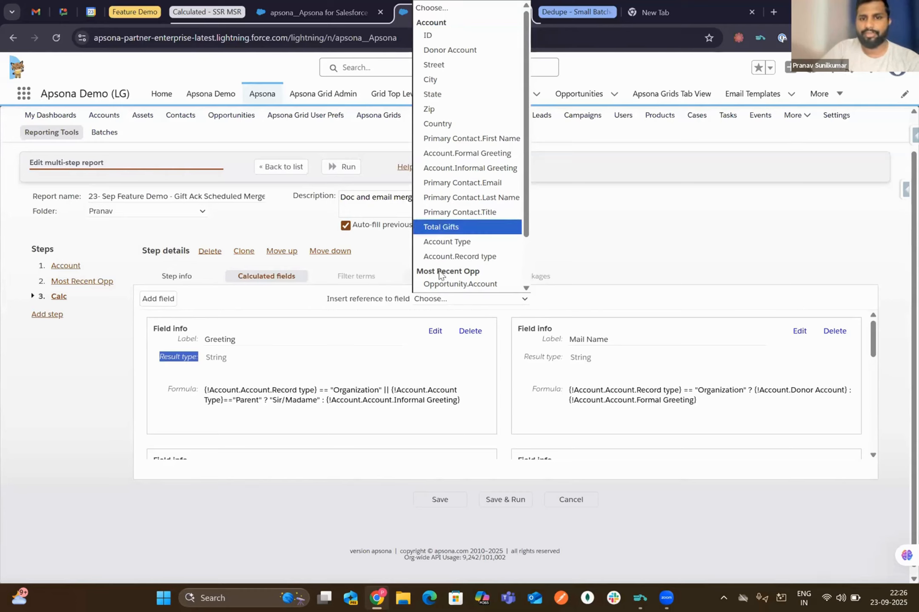
scroll(440, 275, down, 2)
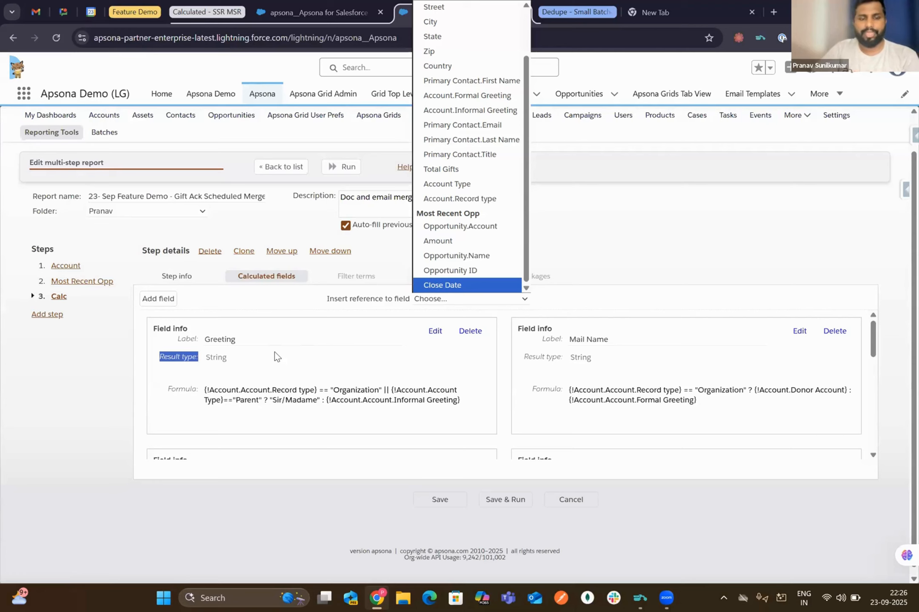
click(359, 347)
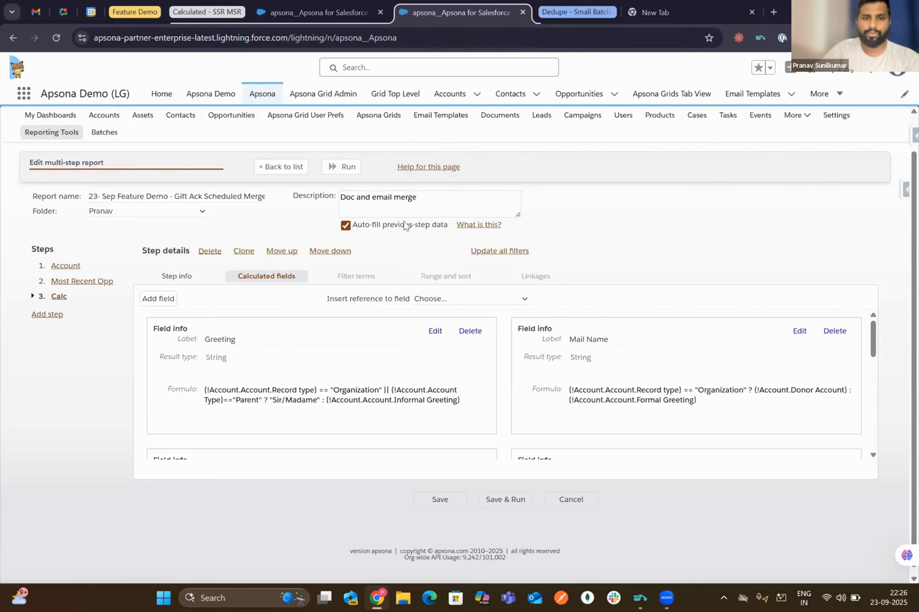
- Run the Gift Ack report, see New field 7 show 'Invalid calc expression', then reopen it for editing
click(331, 170)
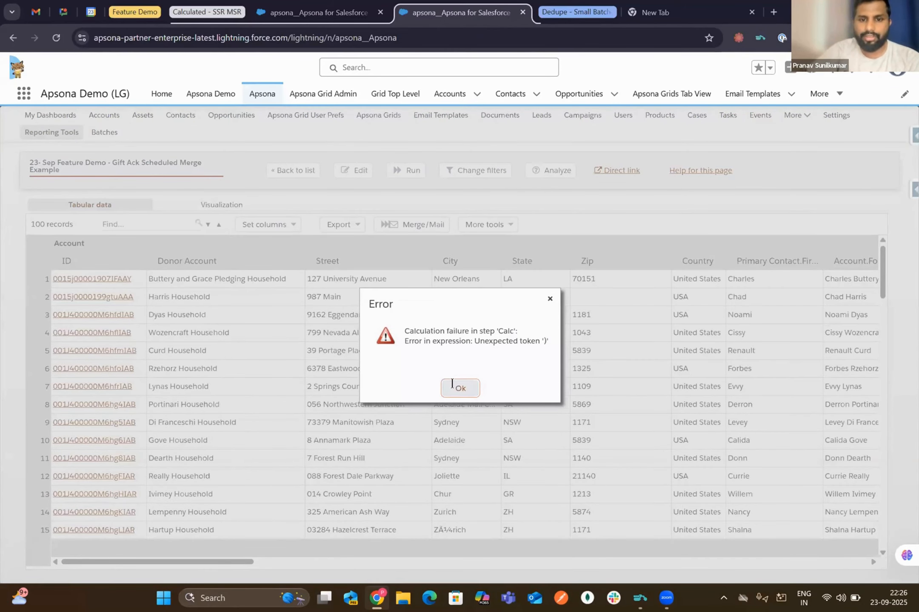
click(453, 388)
scroll(557, 361, right, 3)
scroll(557, 361, right, 10)
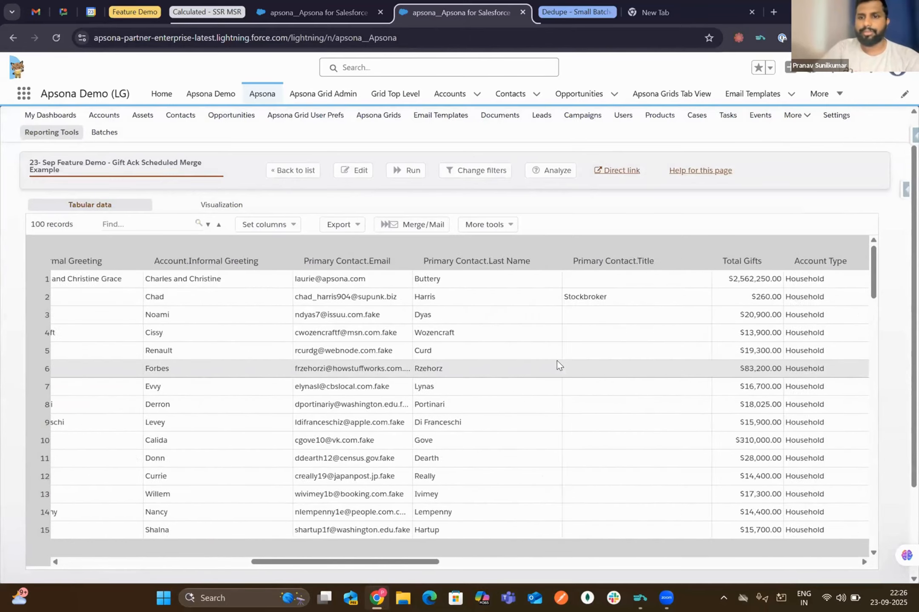
scroll(558, 361, right, 10)
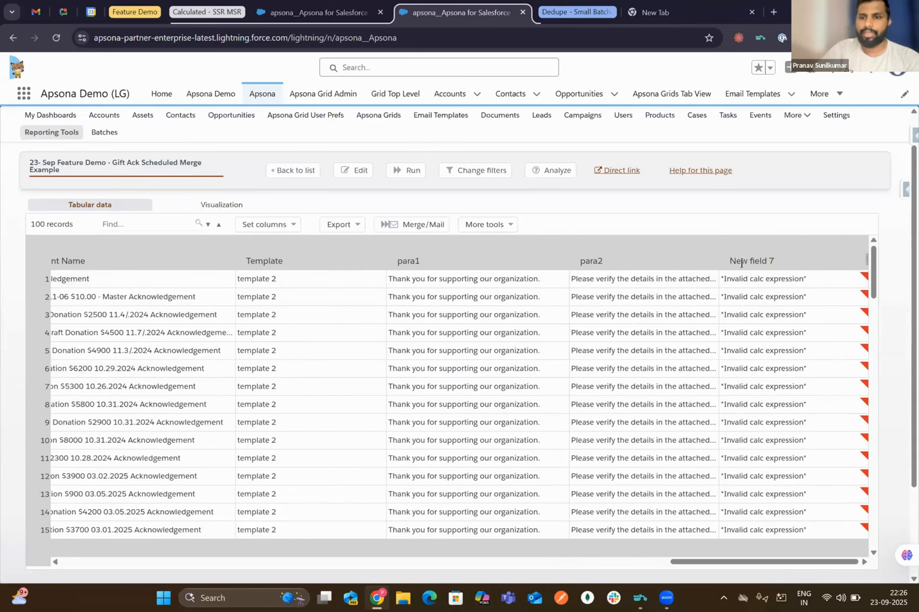
triple_click(765, 262)
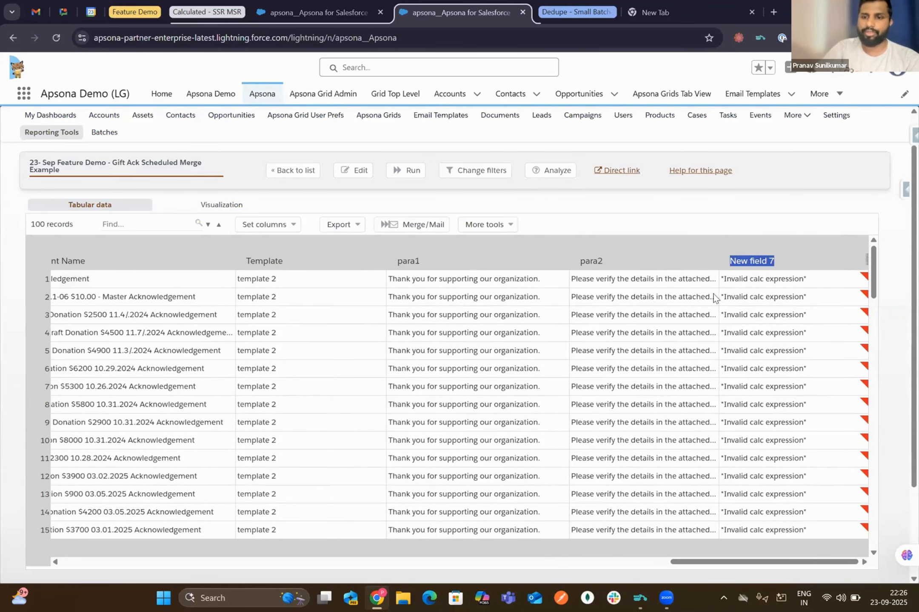
click(352, 171)
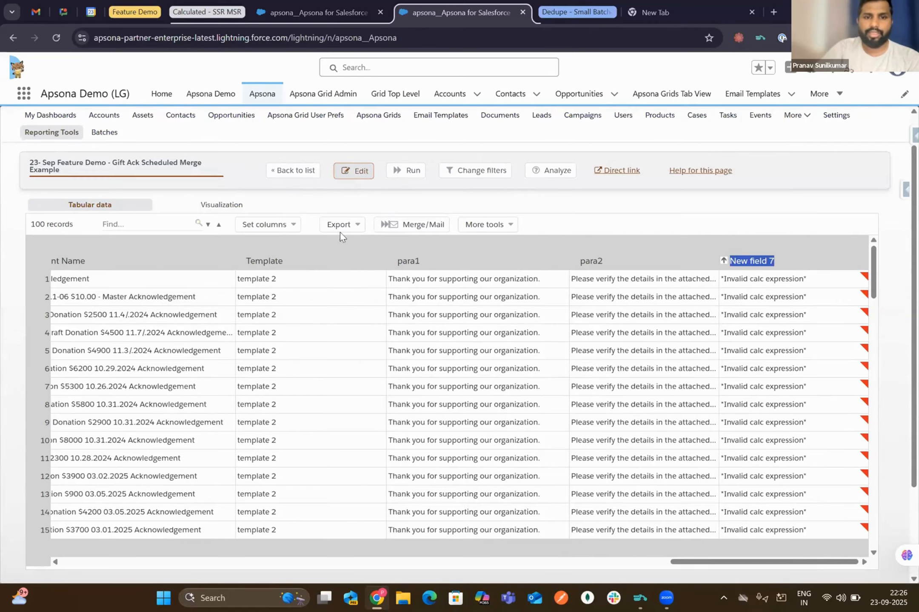
- Delete the empty New field 7 calculation from the report's Calc step
click(60, 297)
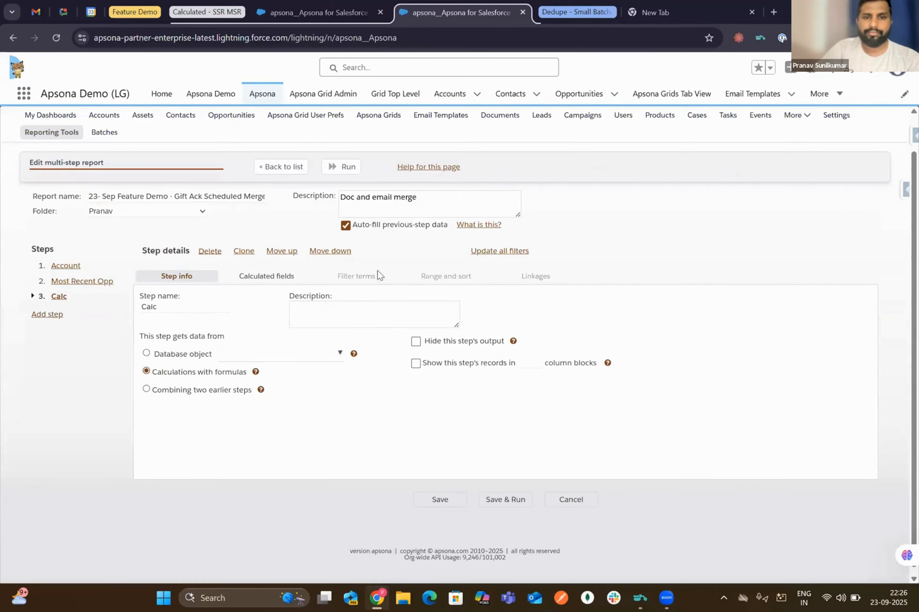
click(273, 275)
scroll(466, 396, down, 5)
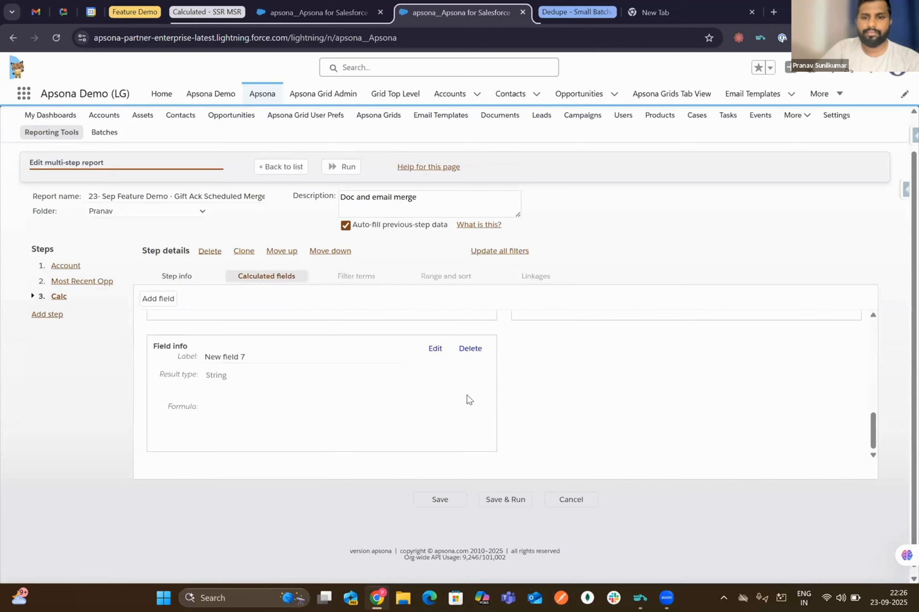
click(470, 349)
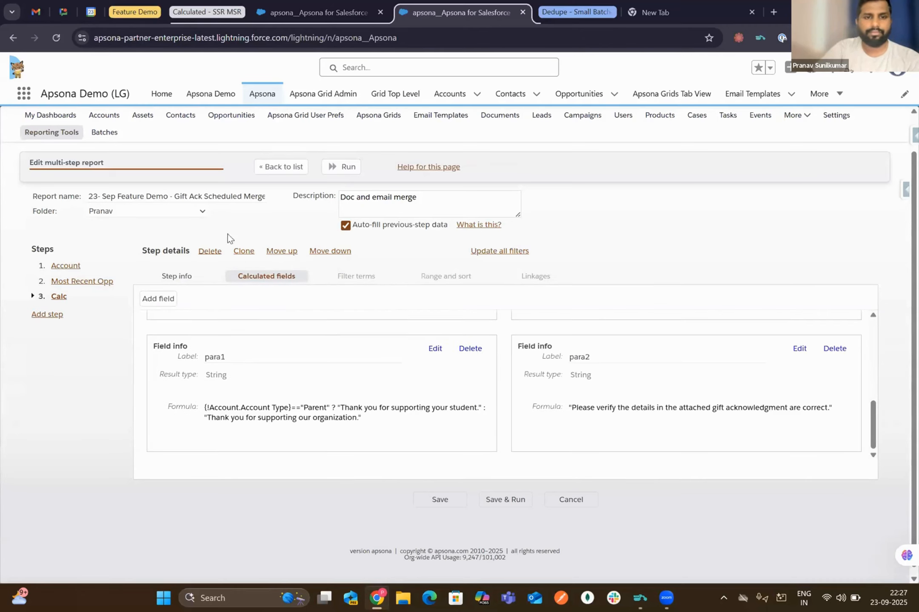
- Rerun the Gift Ack report and review its 100-record tabular results
click(345, 170)
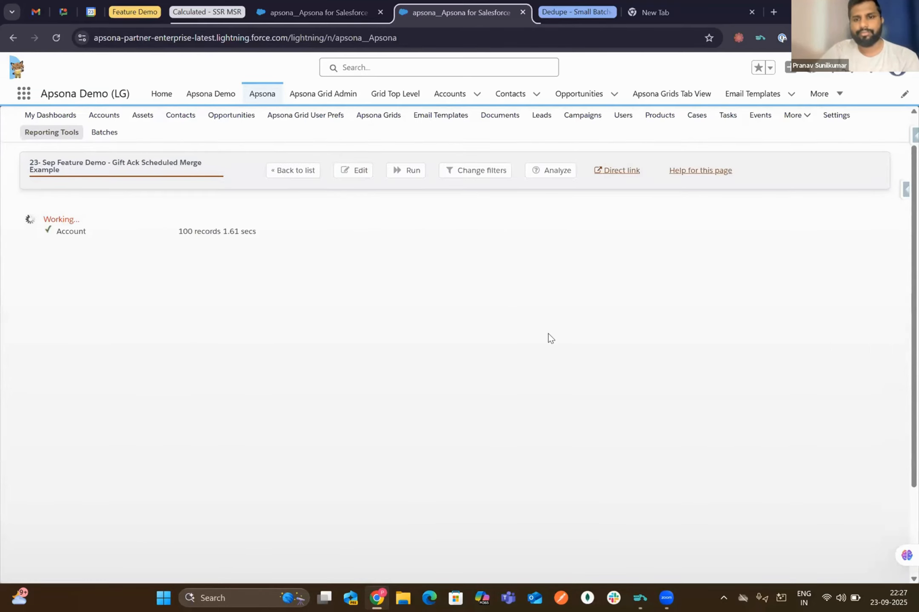
scroll(547, 334, right, 15)
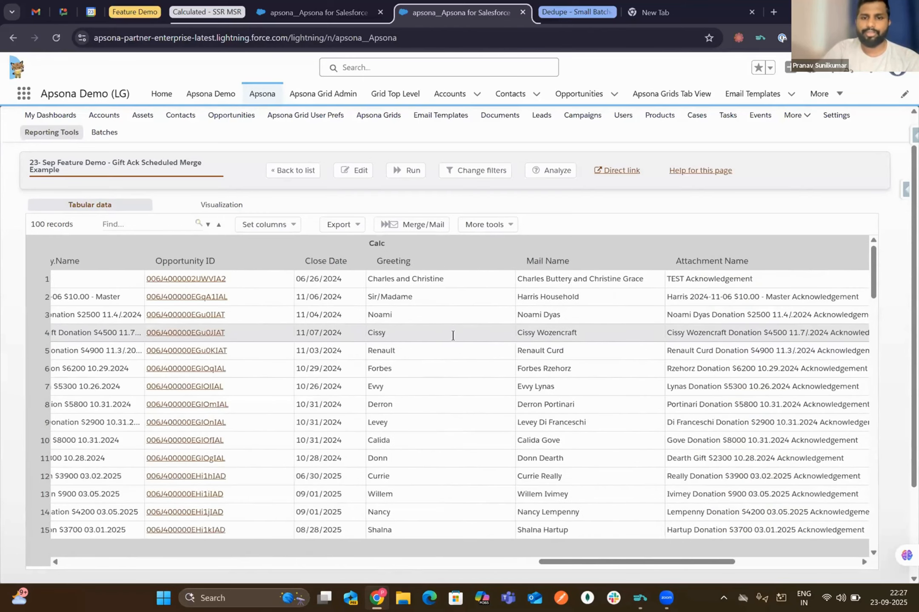
scroll(324, 298, right, 3)
scroll(389, 285, right, 3)
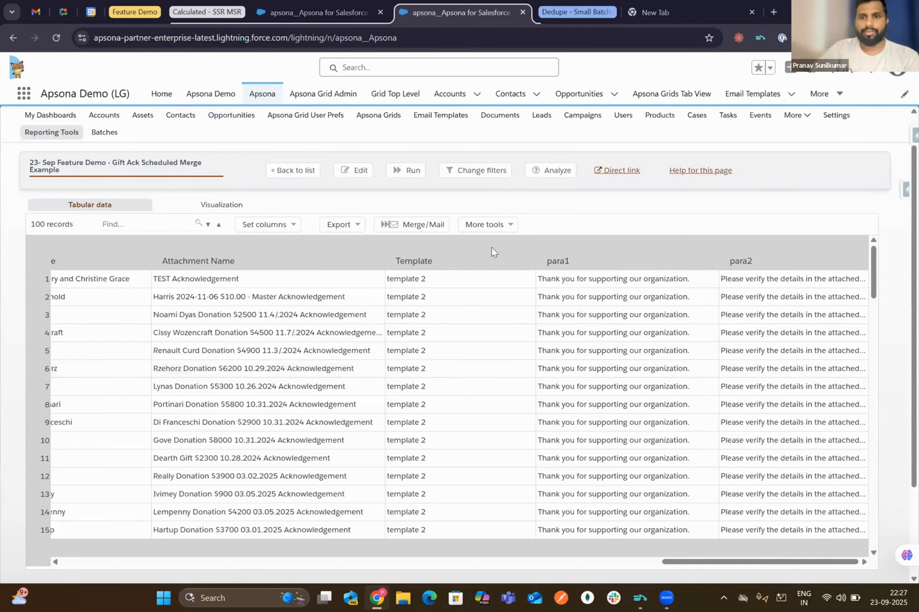
click(201, 11)
- Show the webinar deck's slide on dedupe small batches 1 to 10, then set the deck aside
click(138, 3)
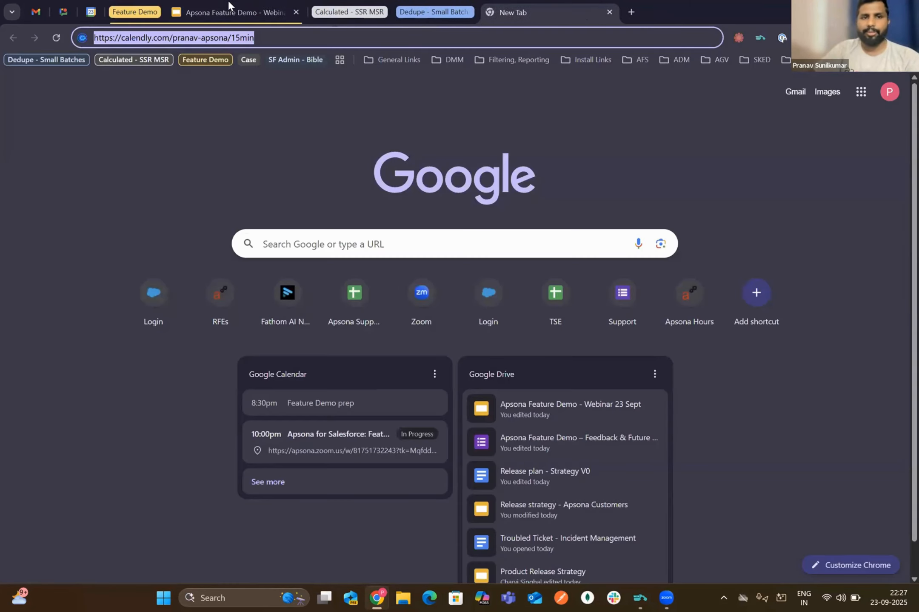
click(228, 1)
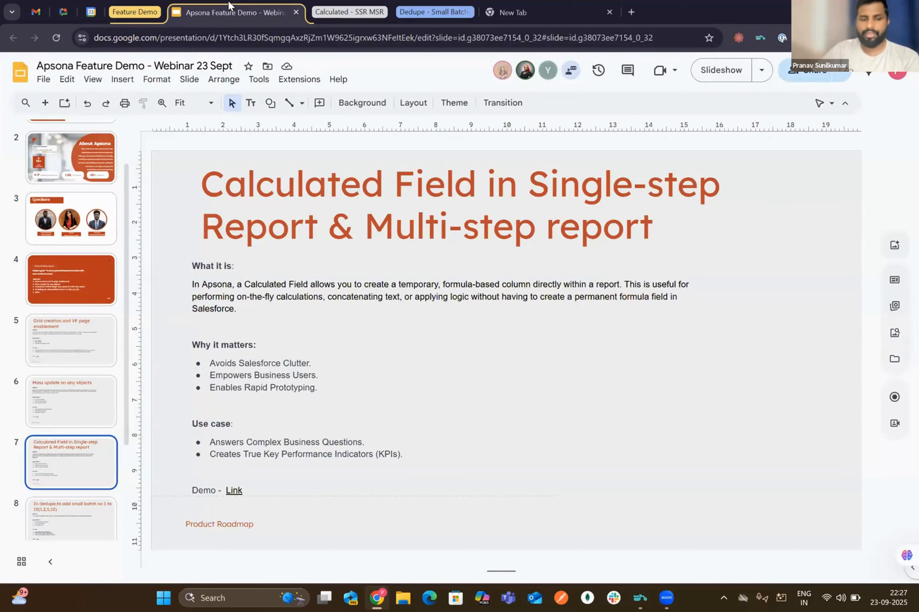
key(Down)
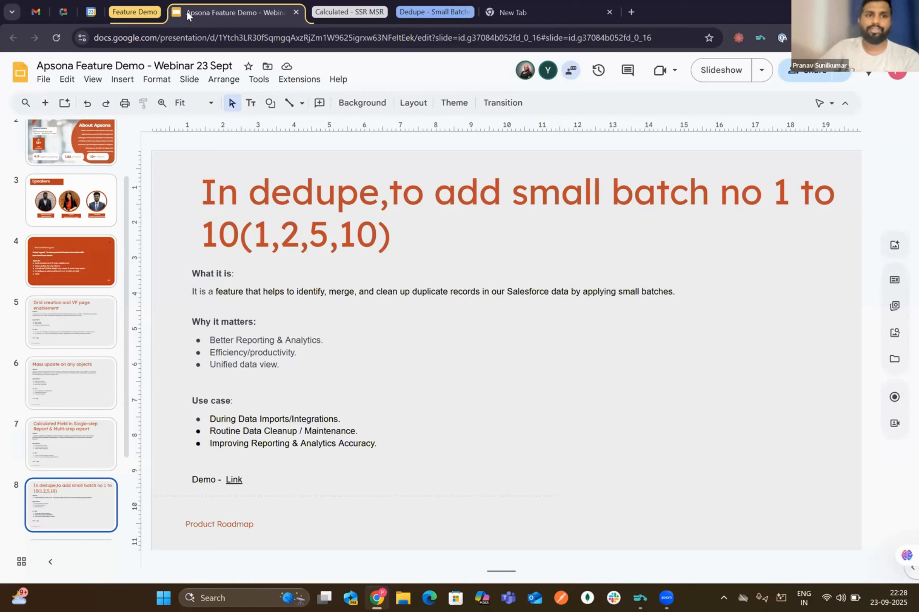
click(295, 11)
click(290, 6)
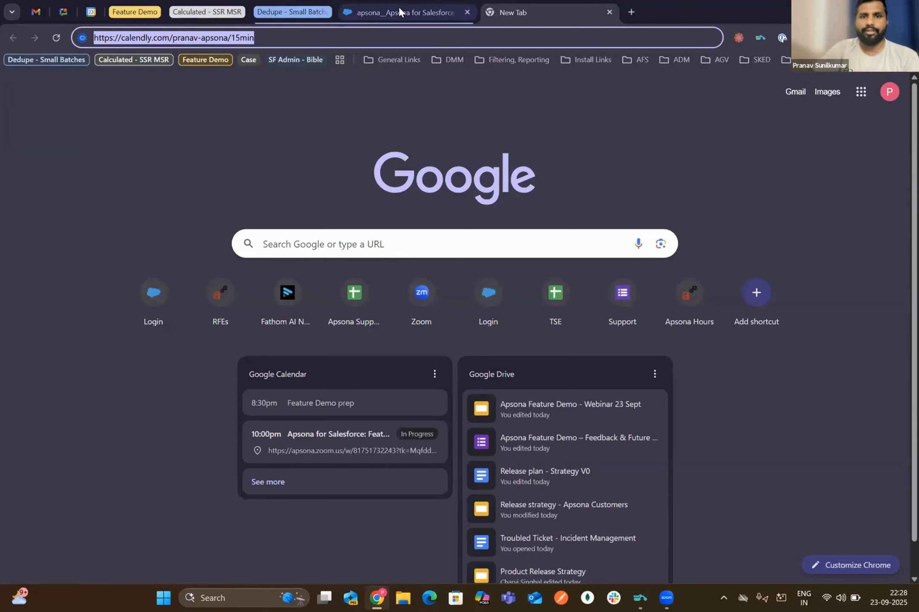
- Reopen the 23-Sep Feature Demo Contact dedupe action, run Save & Find, and open Settings
click(374, 12)
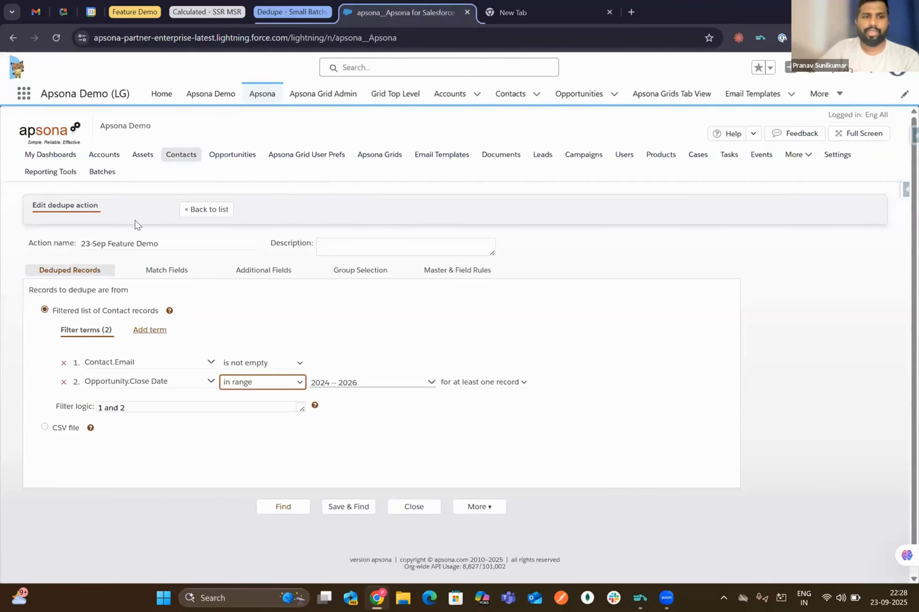
click(221, 208)
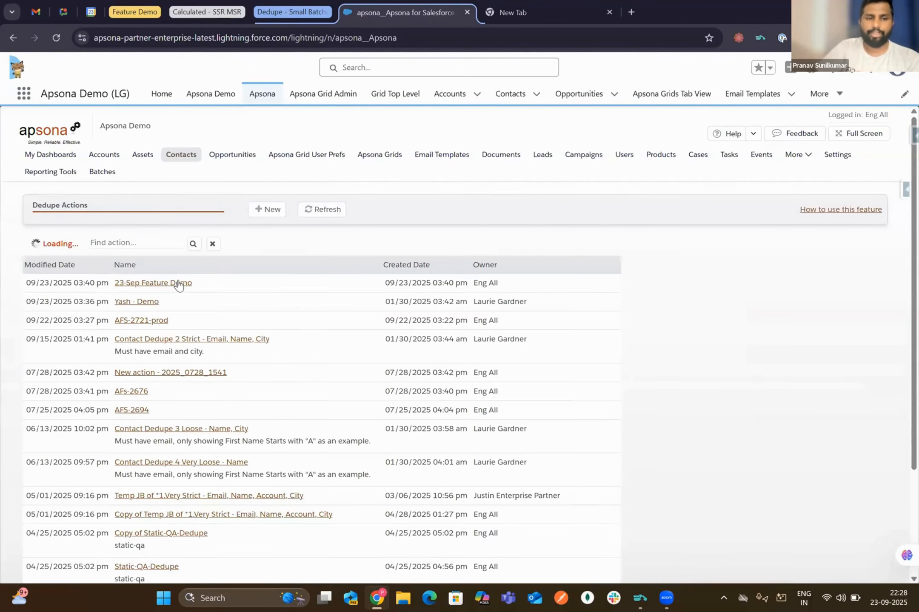
click(175, 283)
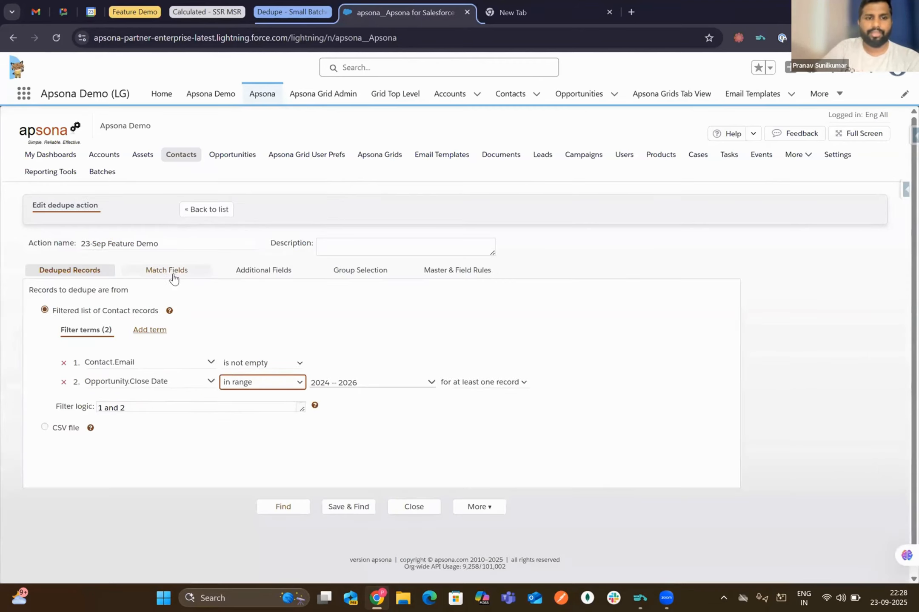
click(348, 507)
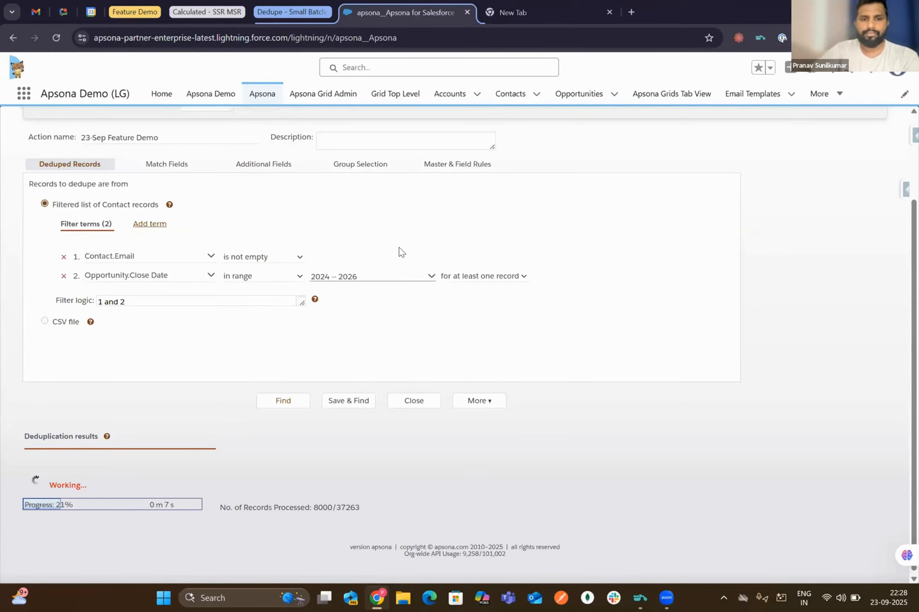
scroll(585, 324, up, 2)
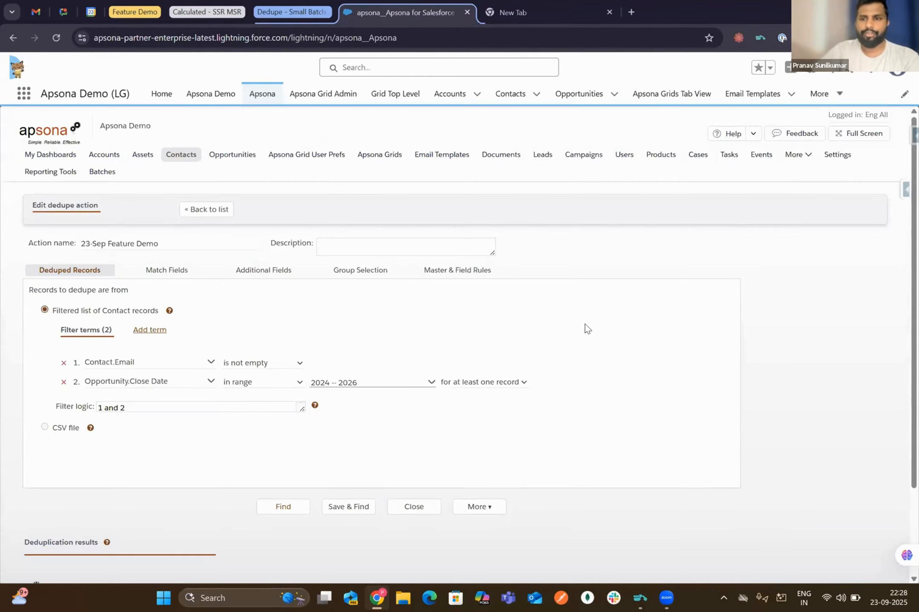
click(844, 157)
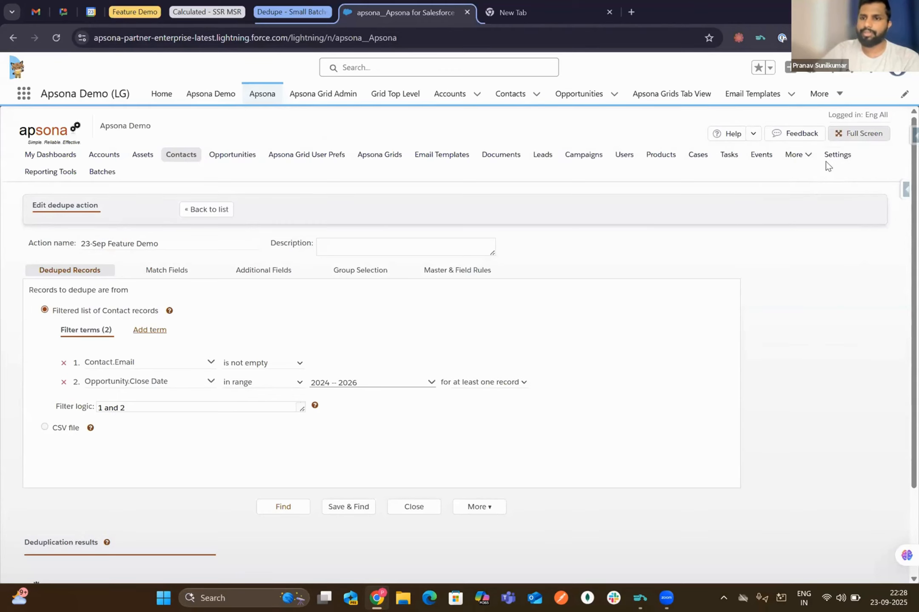
mouse_move(842, 156)
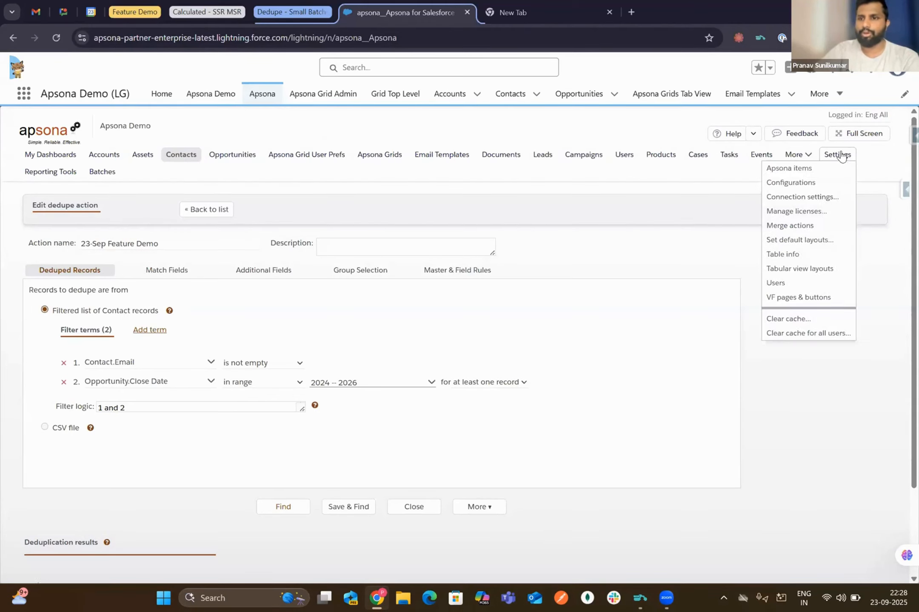
click(817, 197)
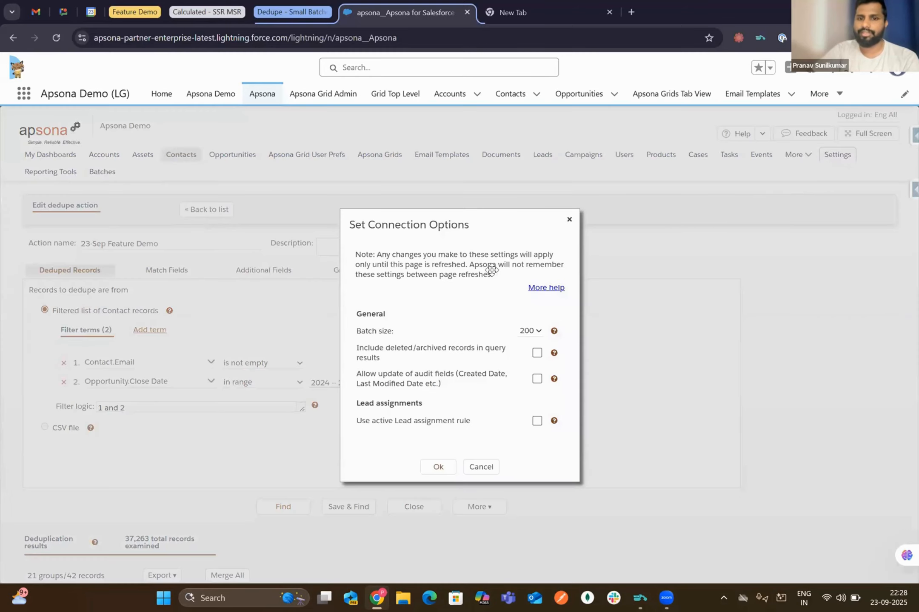
drag(392, 332, 356, 312)
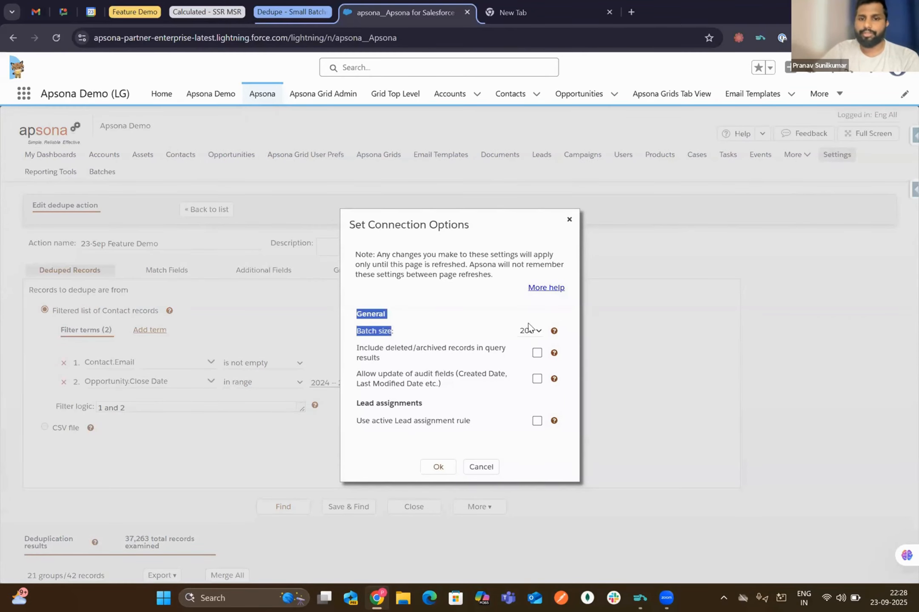
click(530, 330)
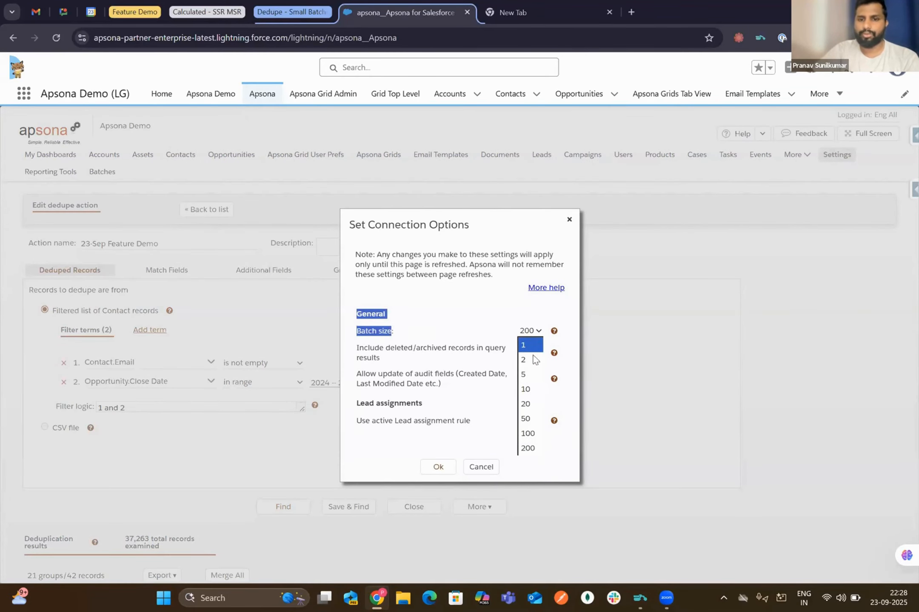
click(488, 334)
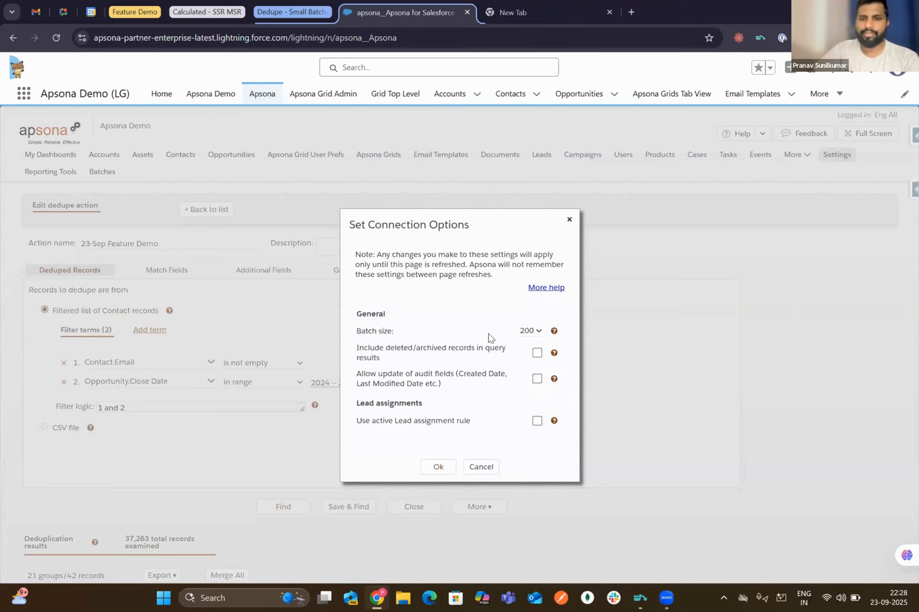
click(524, 333)
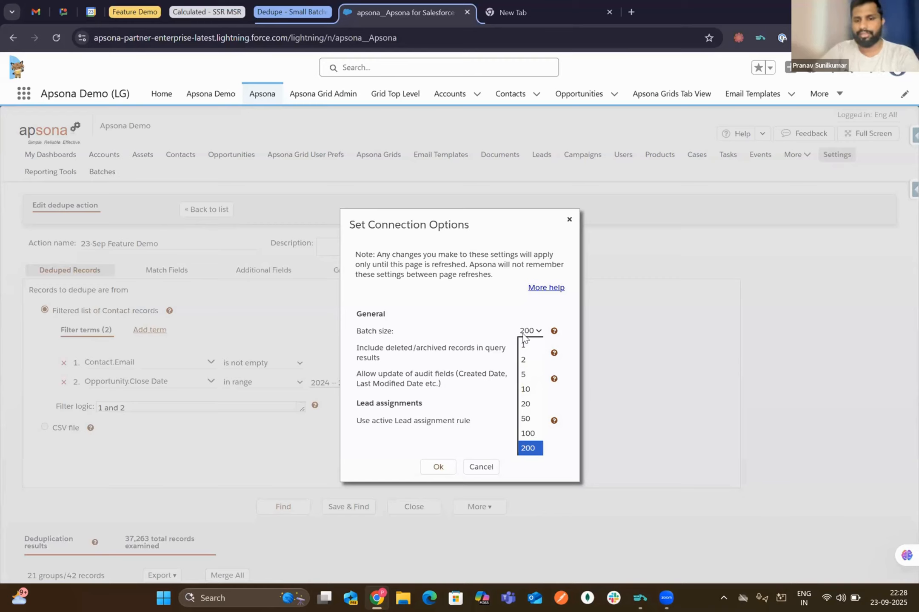
click(482, 469)
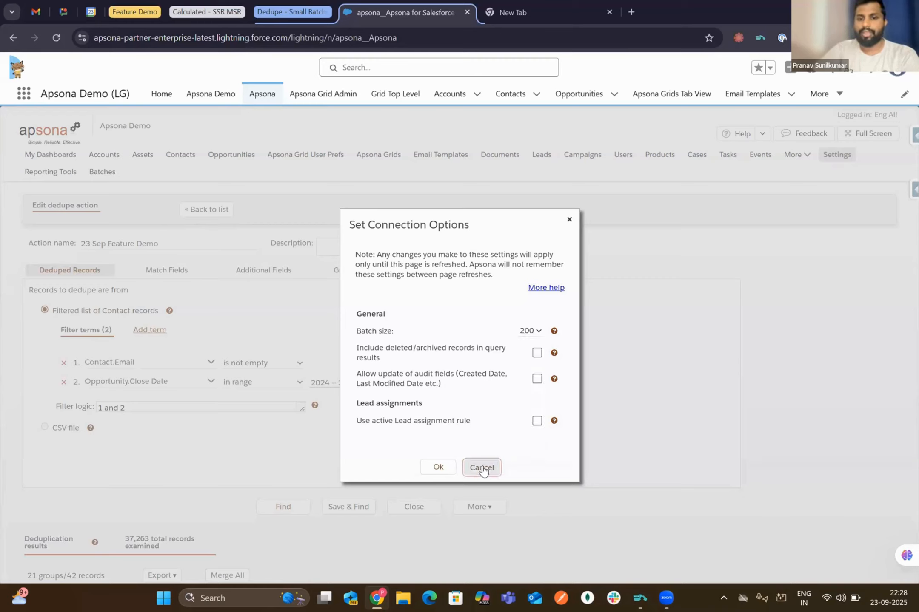
click(483, 469)
scroll(630, 305, down, 1)
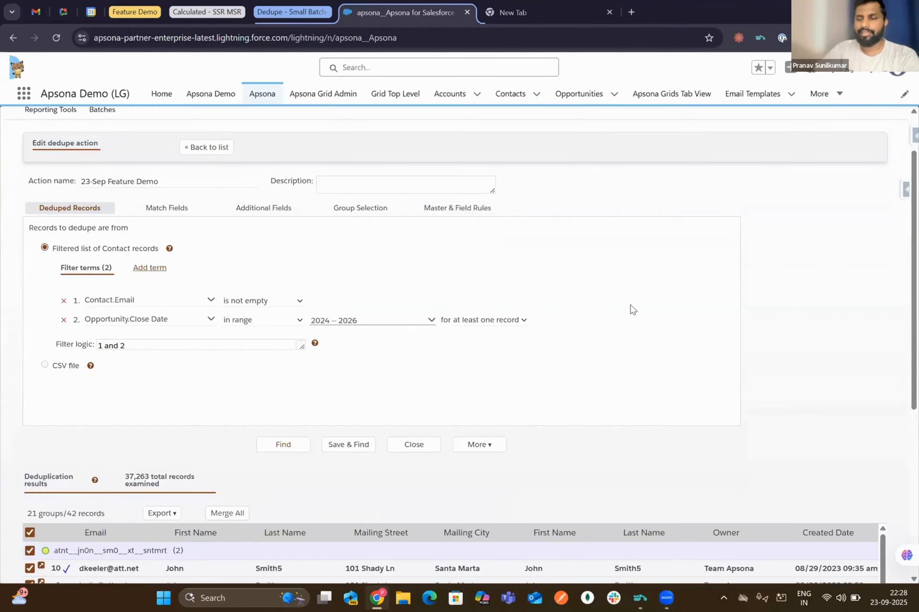
- Scroll through the dedupe results showing the 21 duplicate Contact groups
scroll(630, 310, up, 1)
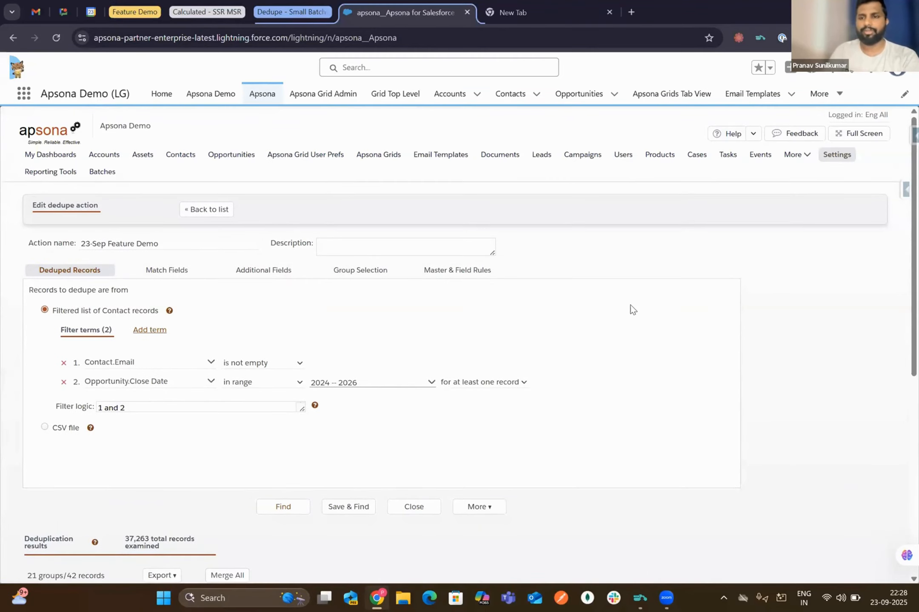
scroll(631, 310, down, 1)
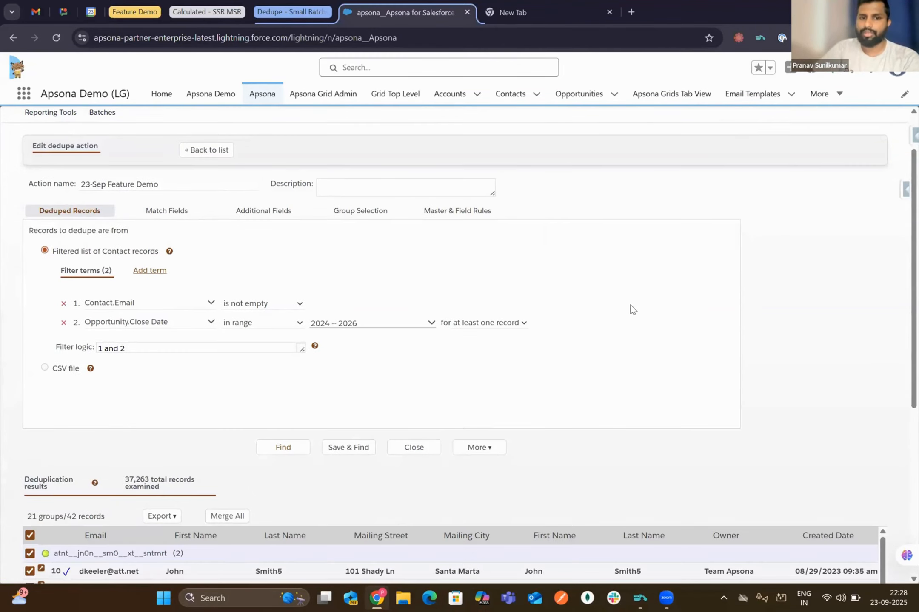
scroll(631, 305, down, 3)
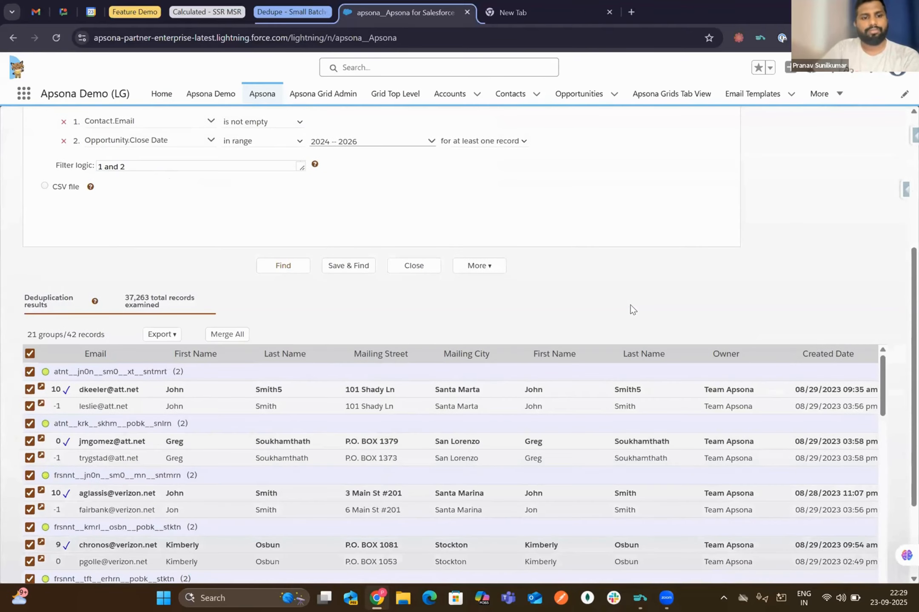
scroll(630, 305, up, 2)
scroll(125, 440, down, 3)
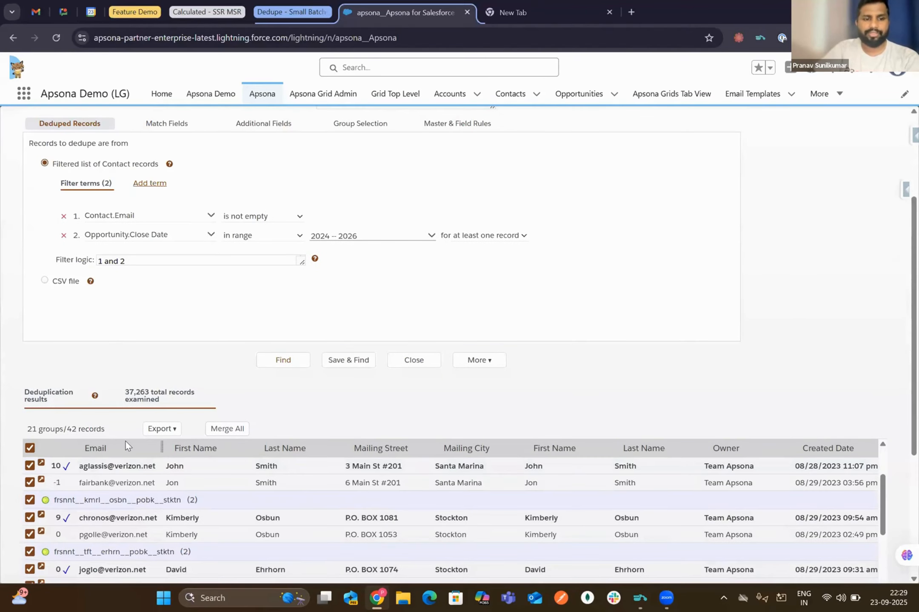
scroll(320, 384, down, 3)
scroll(203, 384, up, 3)
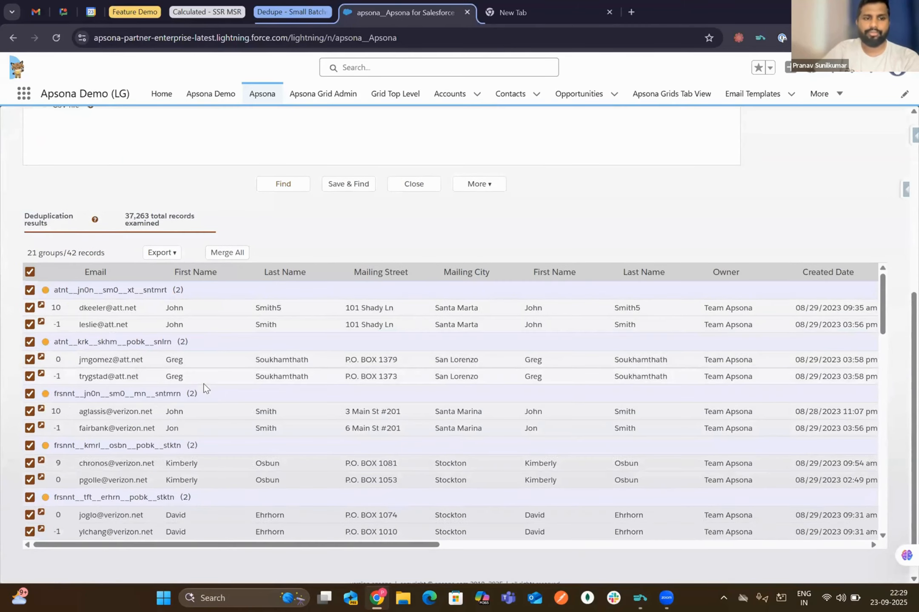
- Start Merge All for the 21 groups with small batches enabled at batch size 1
click(227, 254)
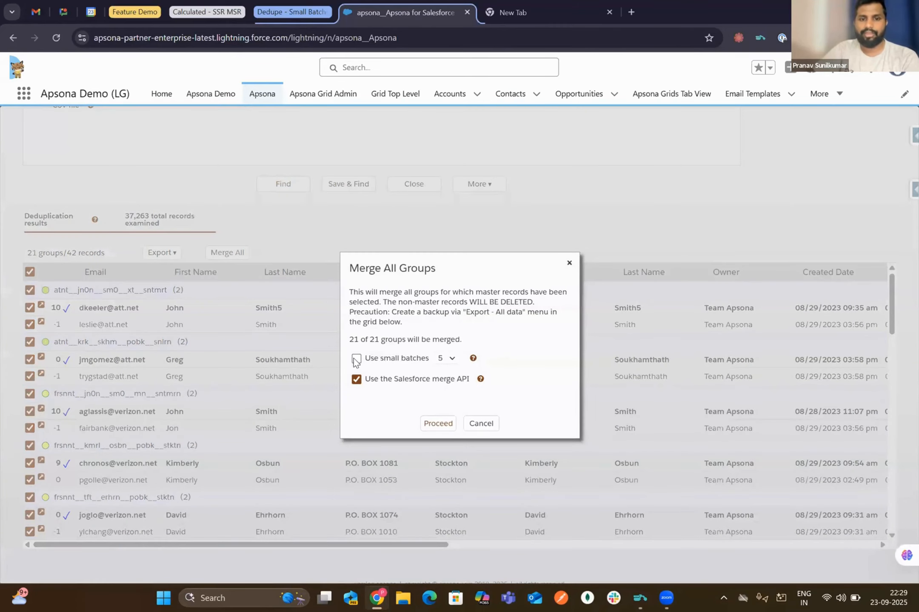
mouse_move(364, 358)
mouse_down()
mouse_move(447, 361)
mouse_move(361, 360)
mouse_move(370, 362)
mouse_up()
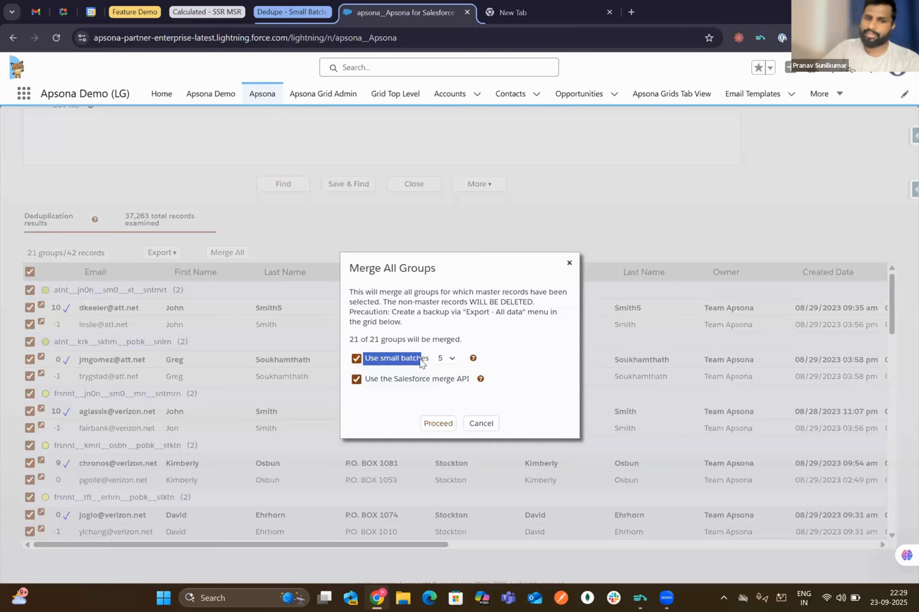
click(420, 360)
click(356, 359)
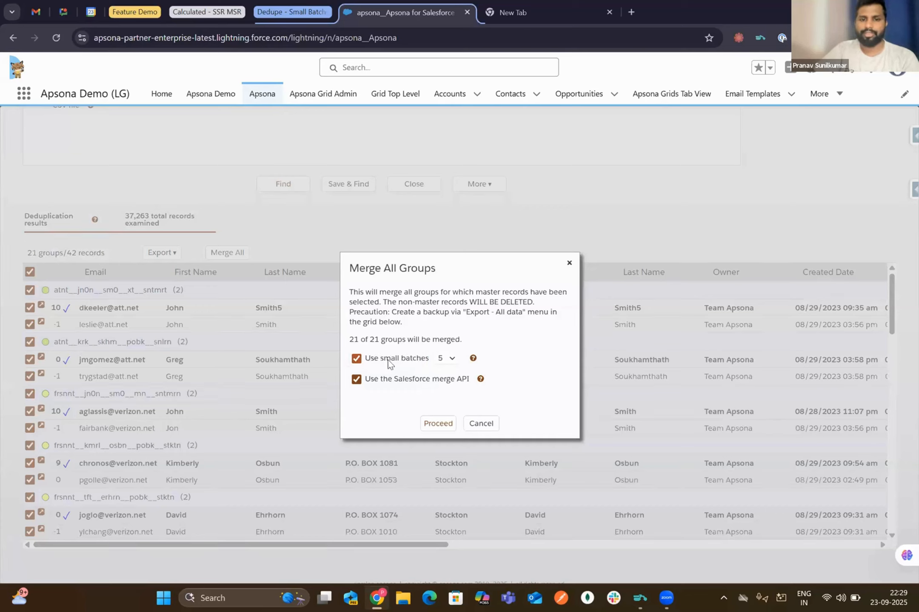
click(450, 360)
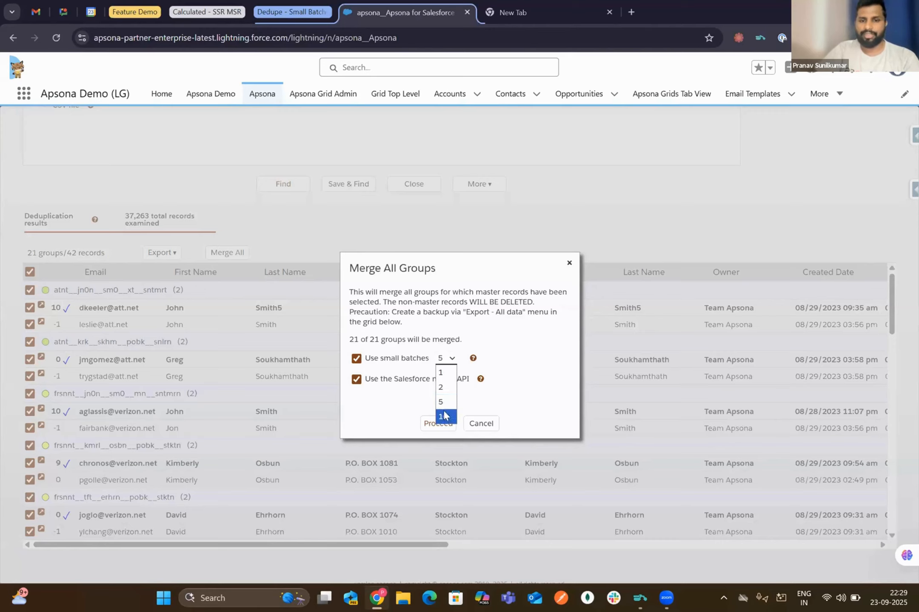
click(443, 373)
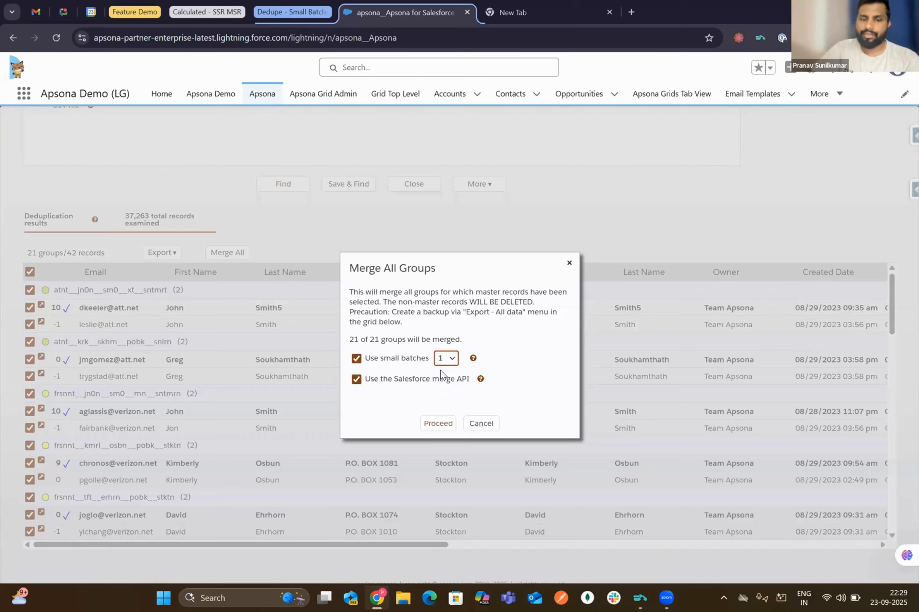